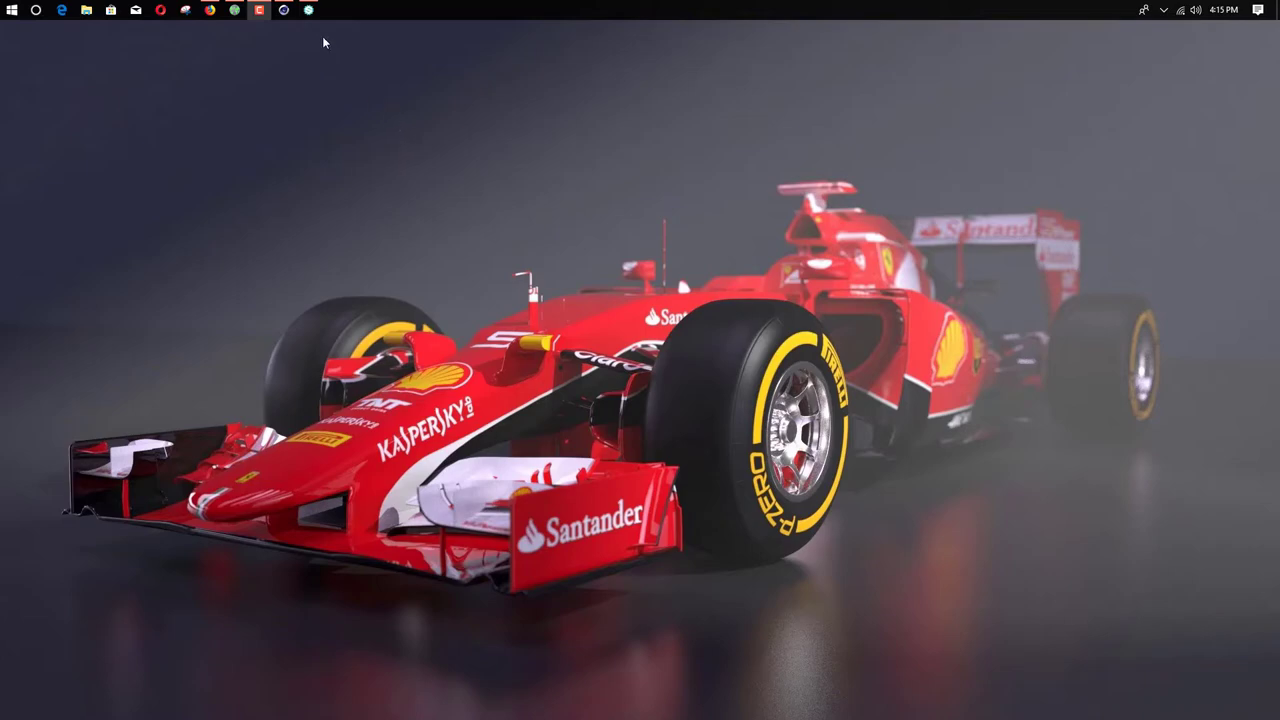
Step: Switch to Cinema 4D and render the brick-textured plane in the viewport from a close angle and a lower, wider angle
left_click(284, 10)
left_click_drag(489, 97, 897, 106)
left_click(1028, 98)
left_click_drag(509, 287, 529, 386, "alt")
scroll(480, 338, "up", 3)
left_click_drag(480, 338, 480, 317, "alt")
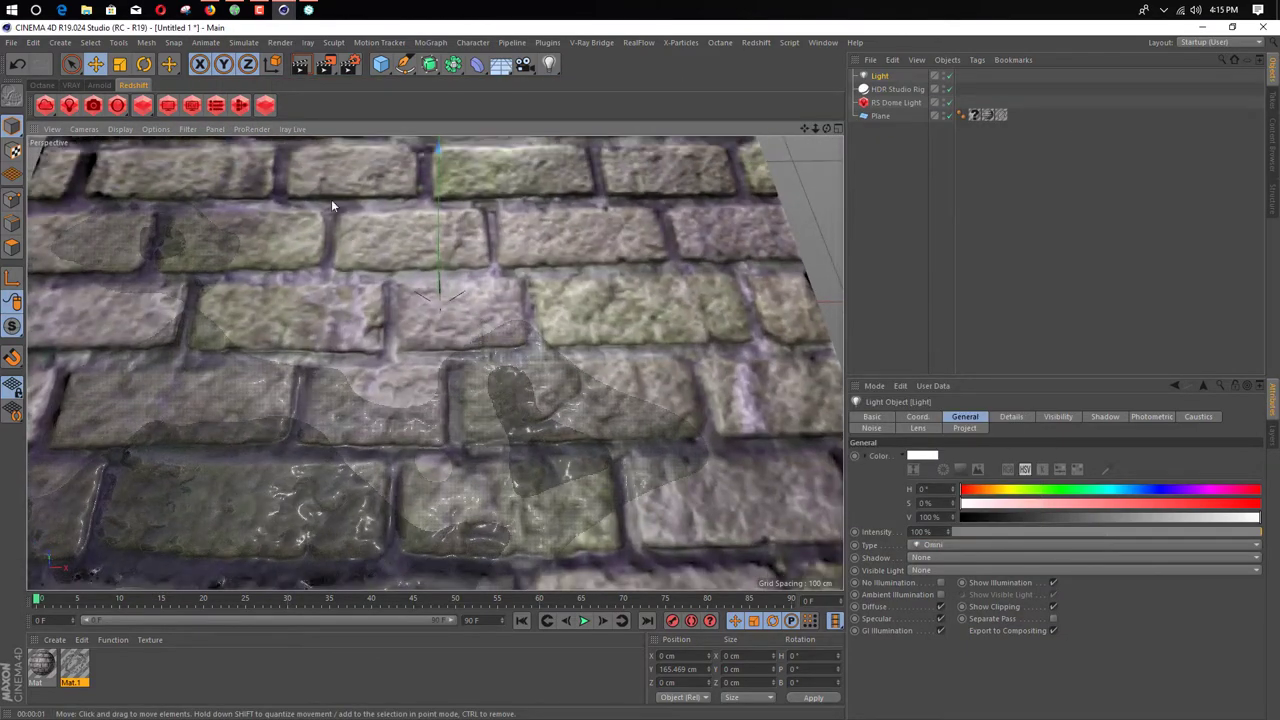
left_click(300, 64)
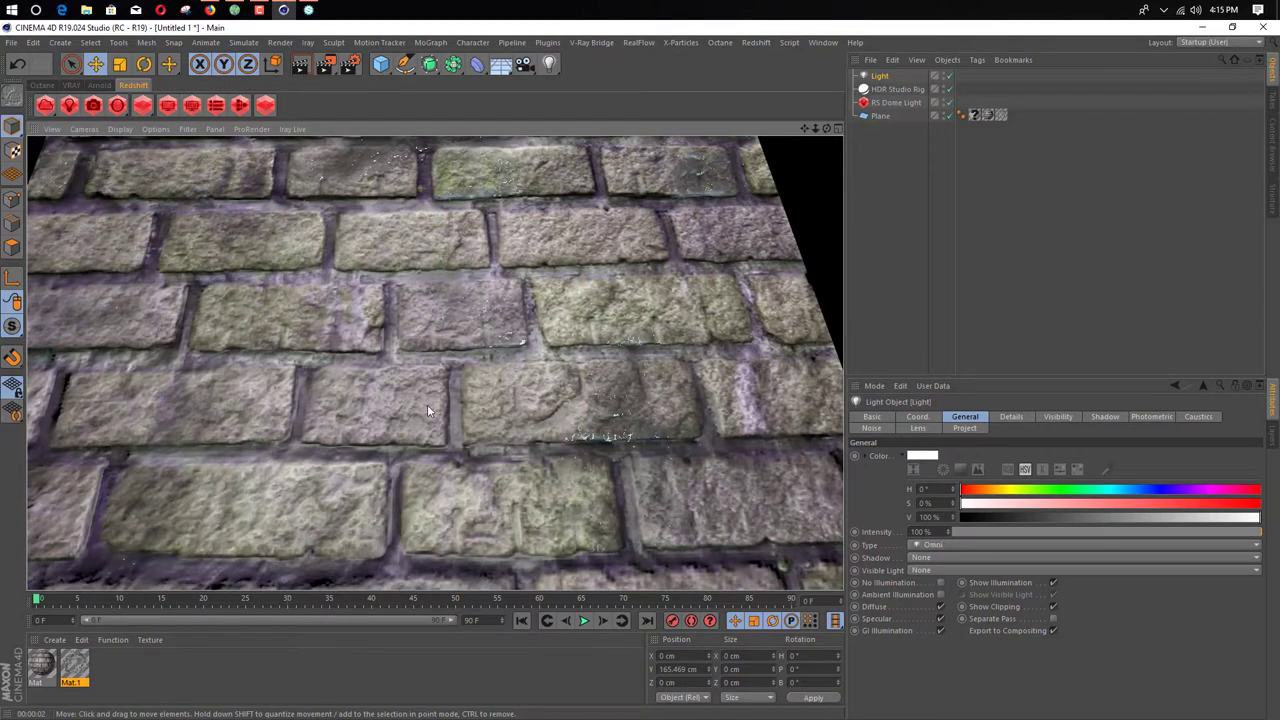
mouse_move(431, 407)
left_mouse_down("alt")
mouse_move(470, 440)
mouse_move(417, 340)
mouse_move(422, 388)
mouse_move(509, 323)
mouse_move(509, 350)
left_mouse_up("alt")
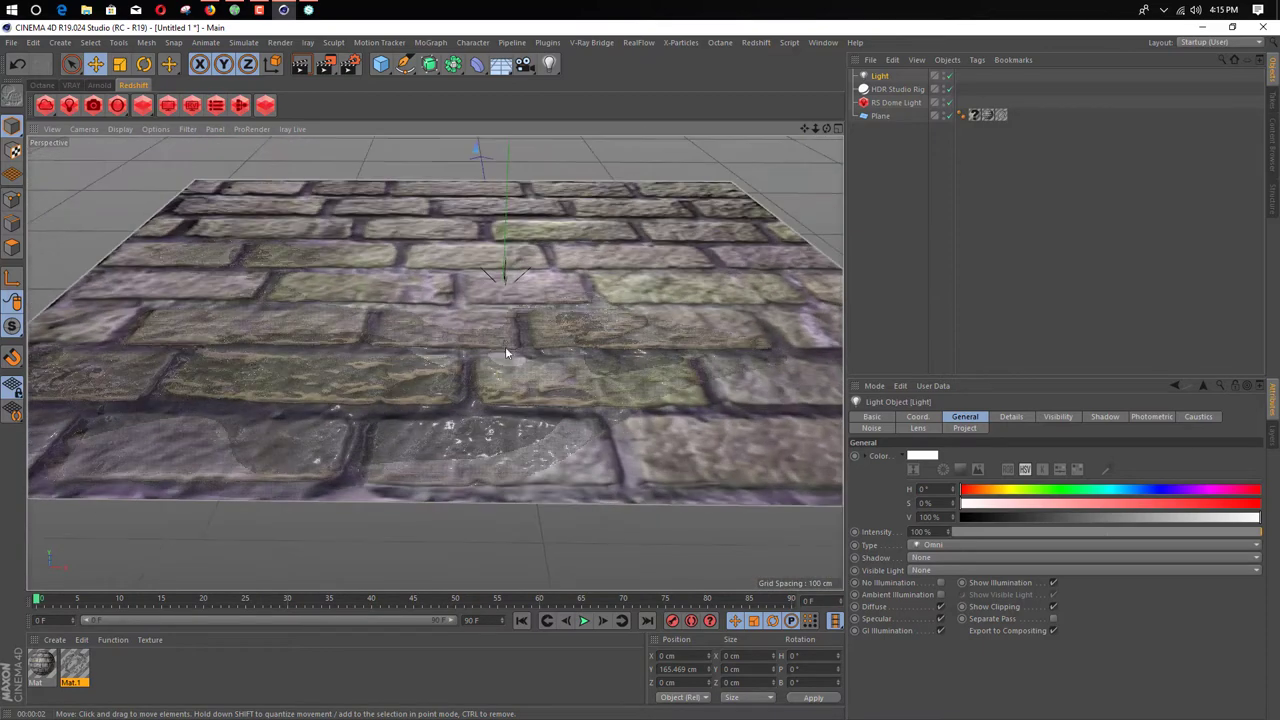
left_click(314, 64)
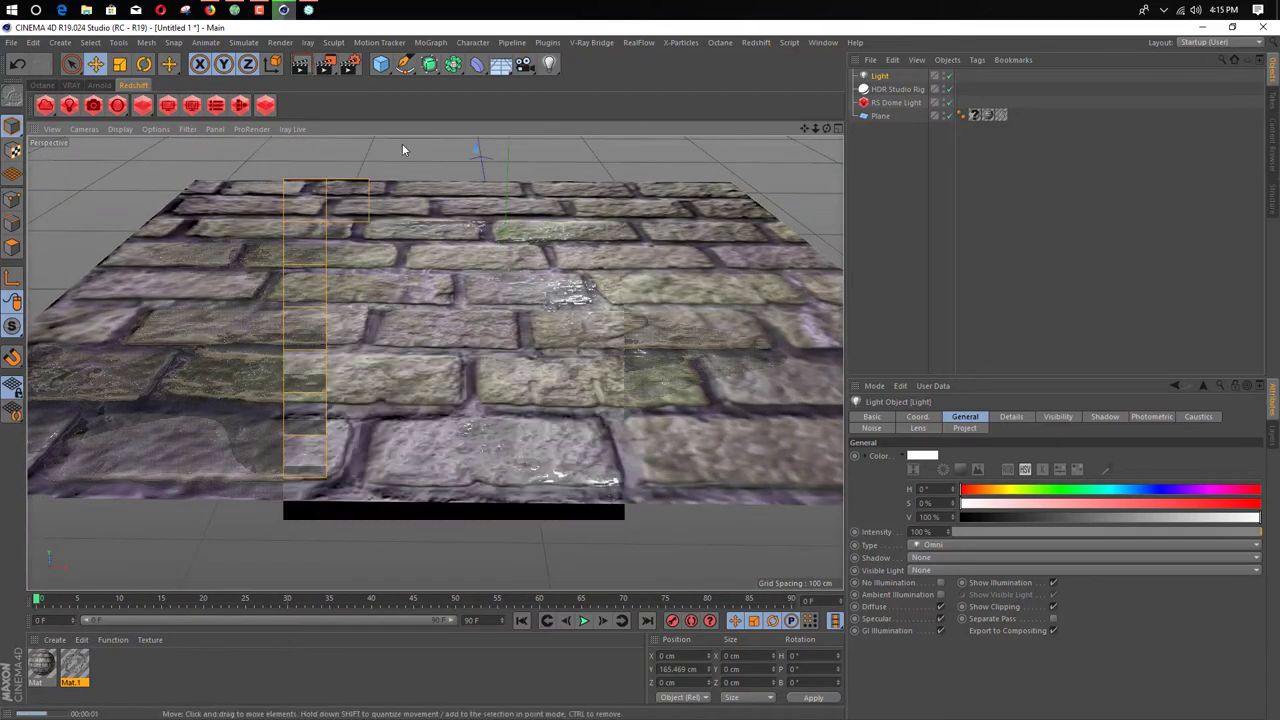
mouse_move(565, 336)
left_mouse_down("alt")
mouse_move(583, 454)
mouse_move(575, 370)
left_mouse_up("alt")
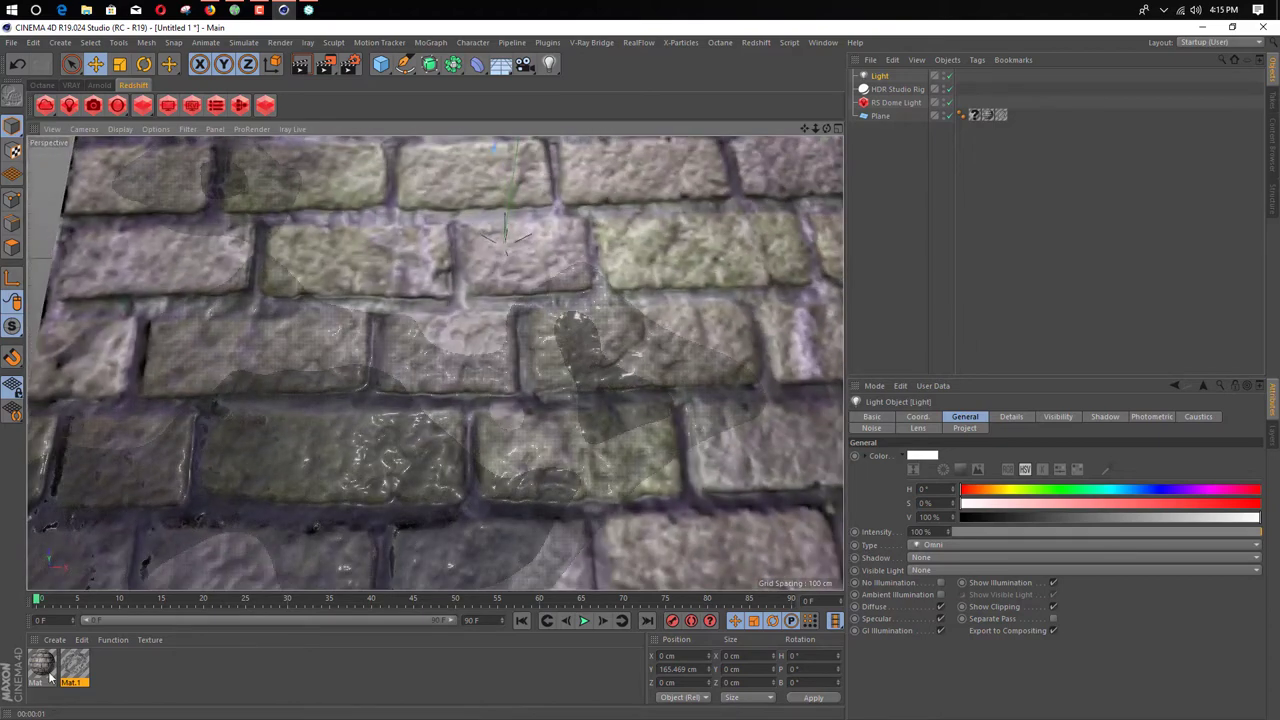
Step: Open the brick material Mat for editing and inspect the base color texture in its Color channel
double_click(44, 670)
left_click_drag(415, 94, 689, 106)
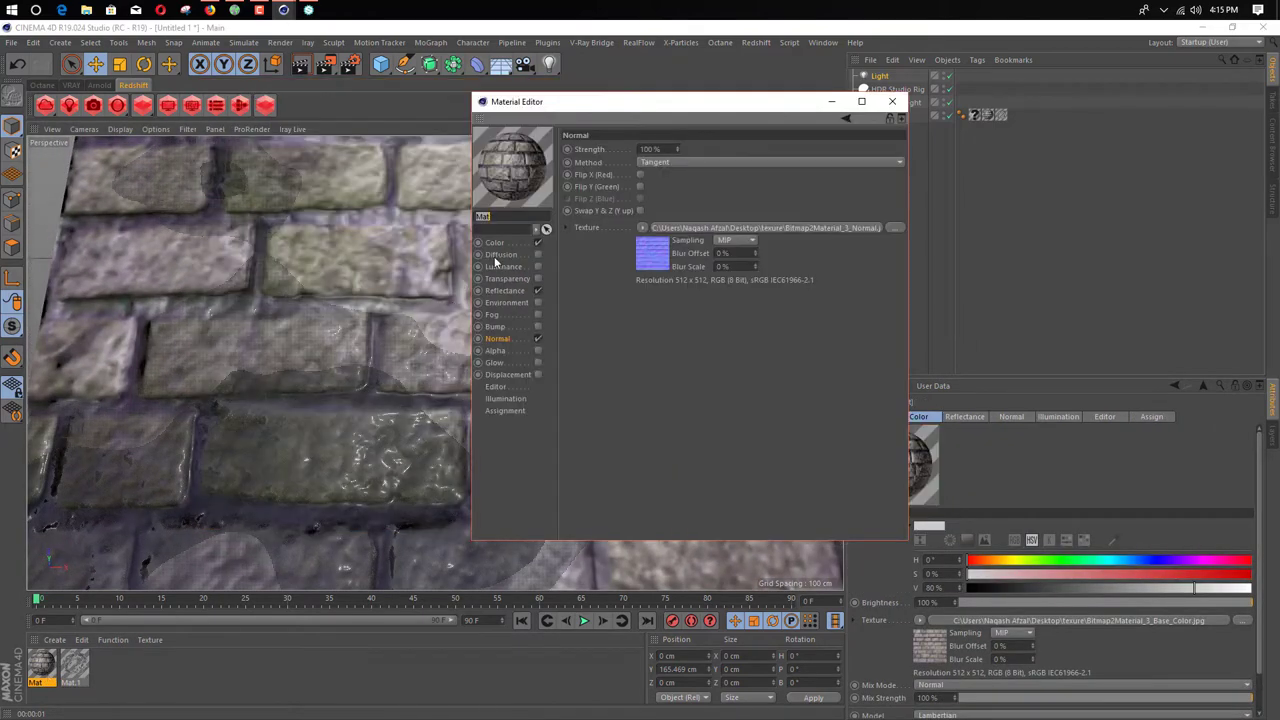
left_click(496, 243)
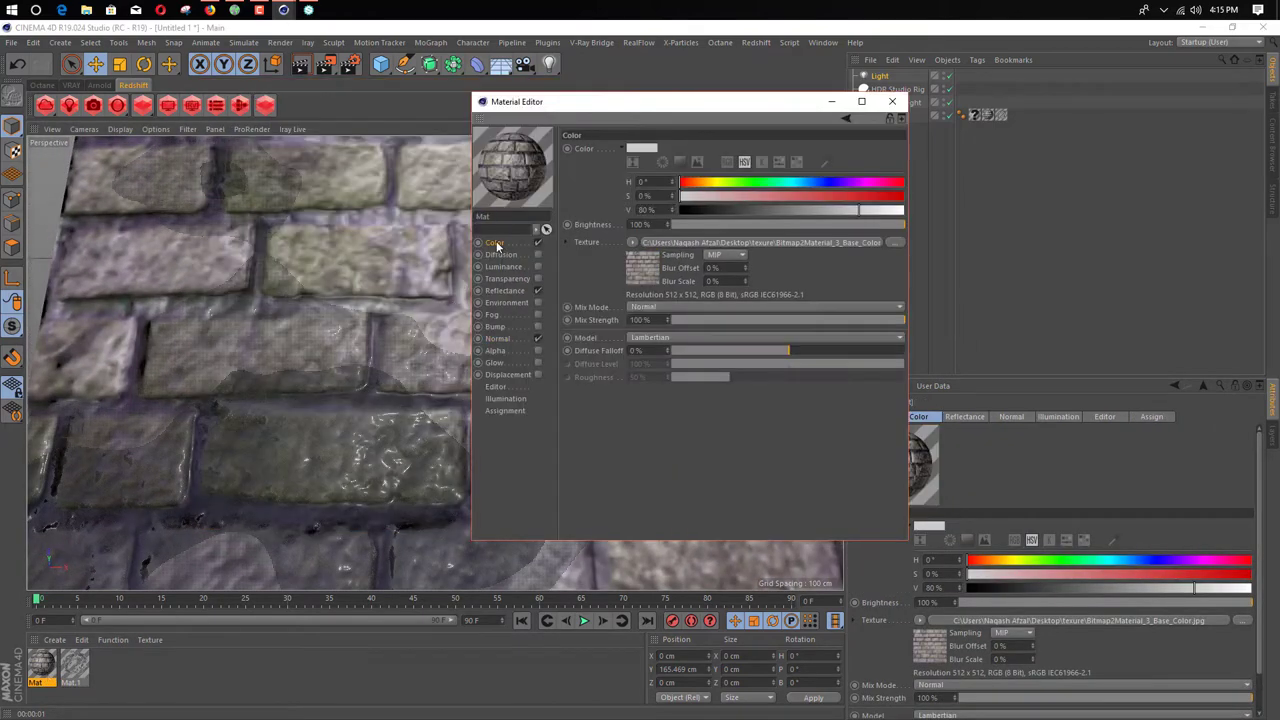
left_click(652, 243)
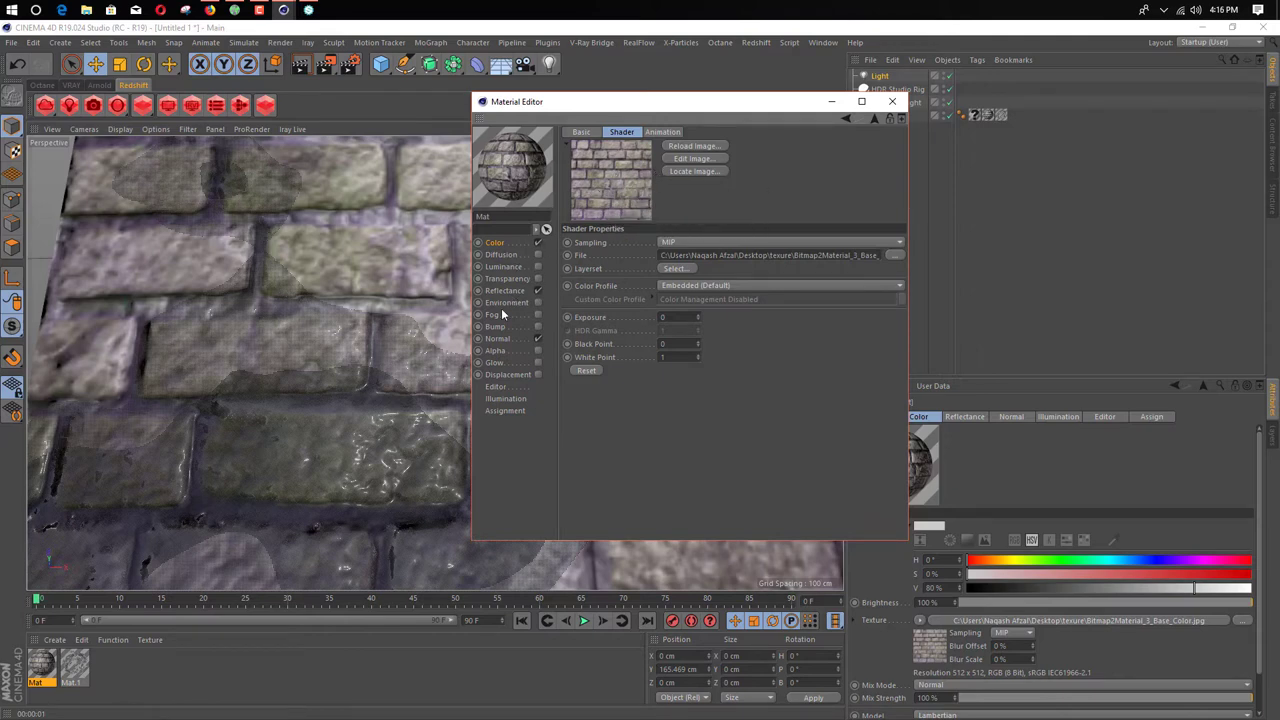
Step: Disable the Normal channel of the brick material and render the plane from two angles to inspect it without the normal map
left_click(538, 339)
left_click(500, 339)
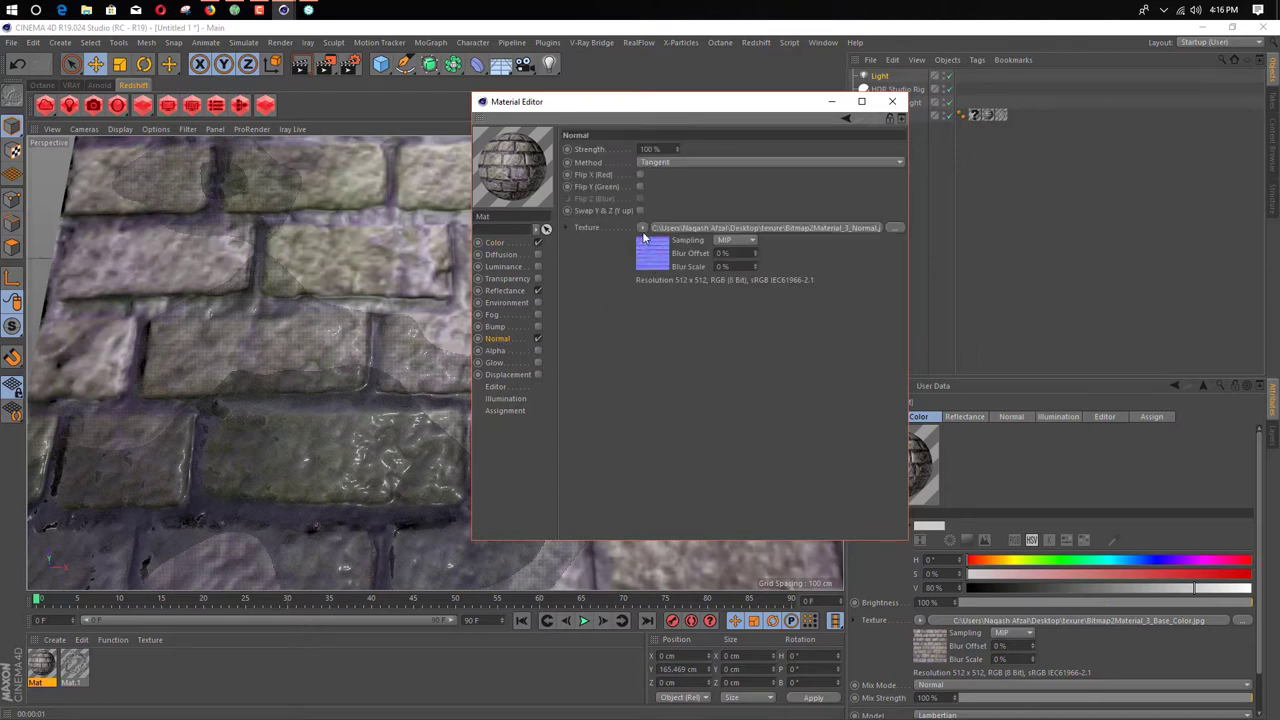
left_click_drag(670, 107, 911, 92)
left_click(779, 323)
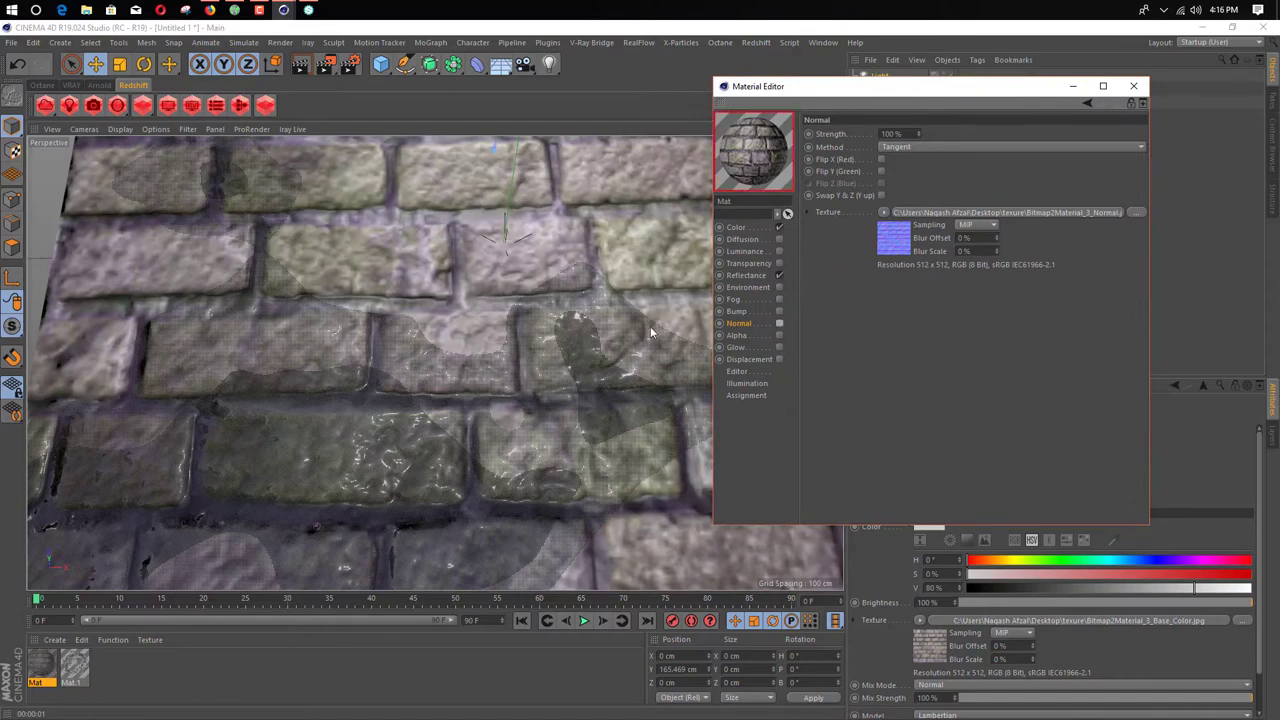
left_click(298, 66)
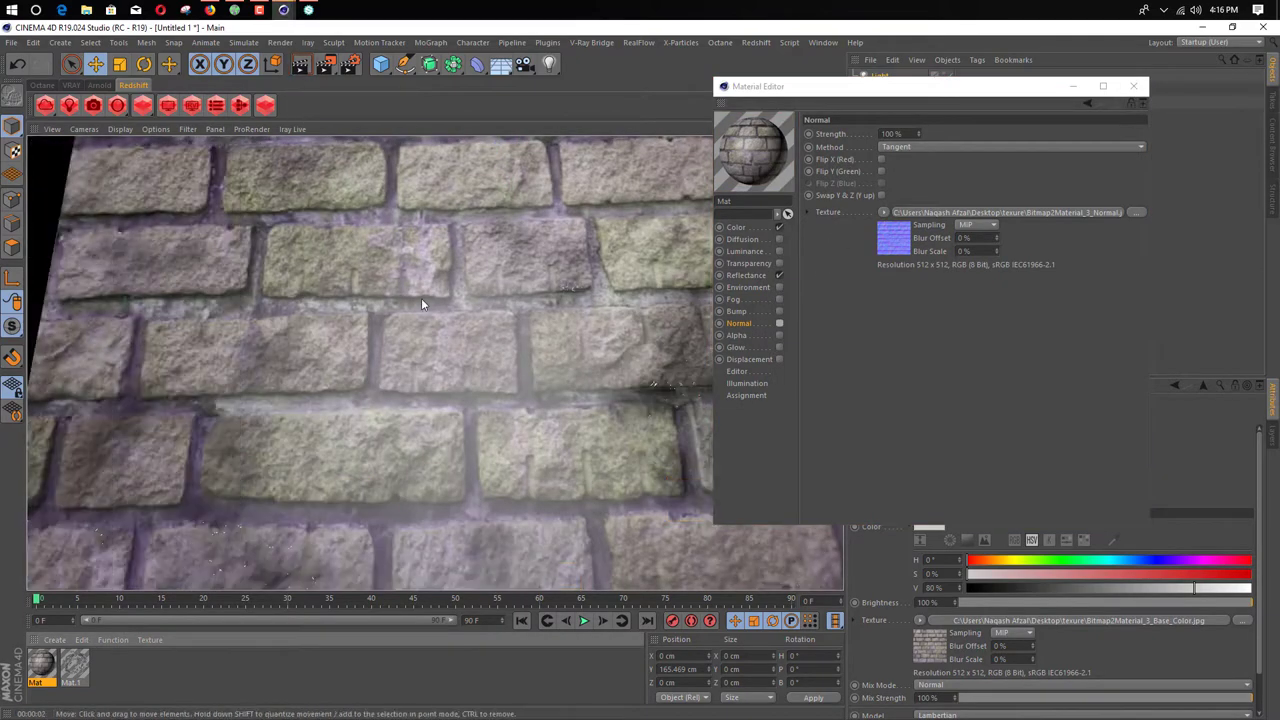
left_click_drag(428, 313, 431, 218, "alt")
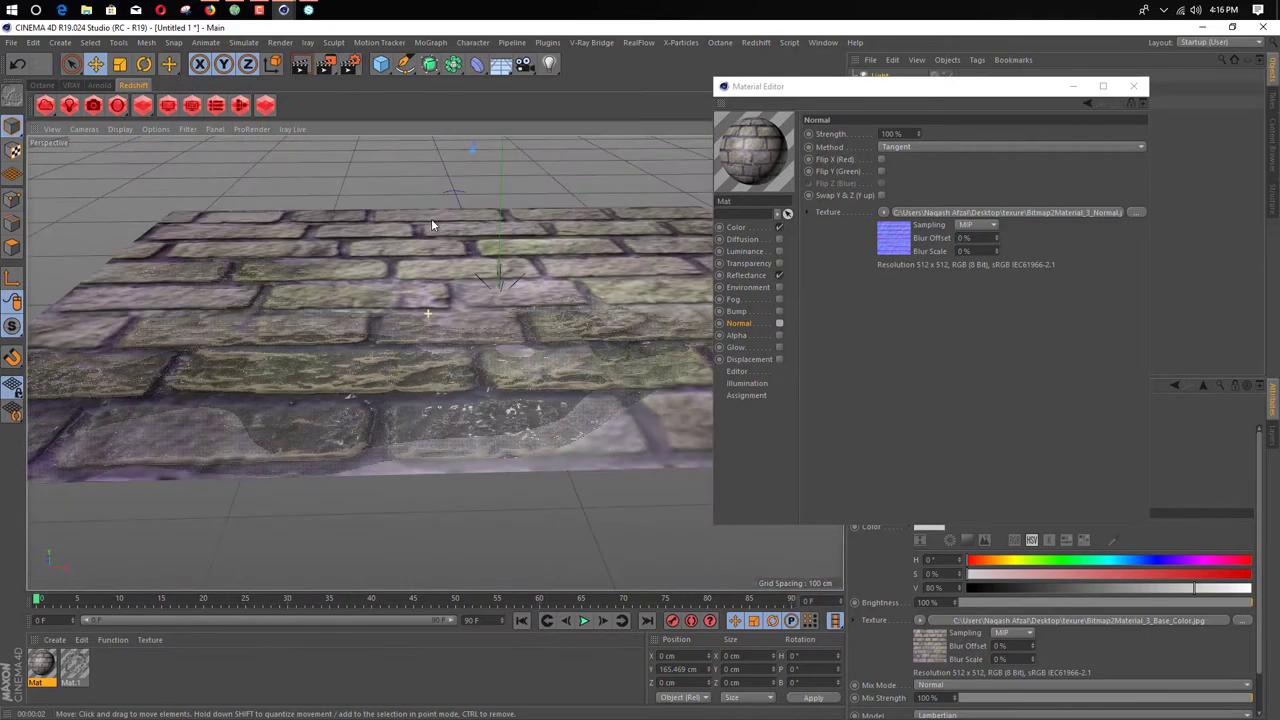
left_click(300, 66)
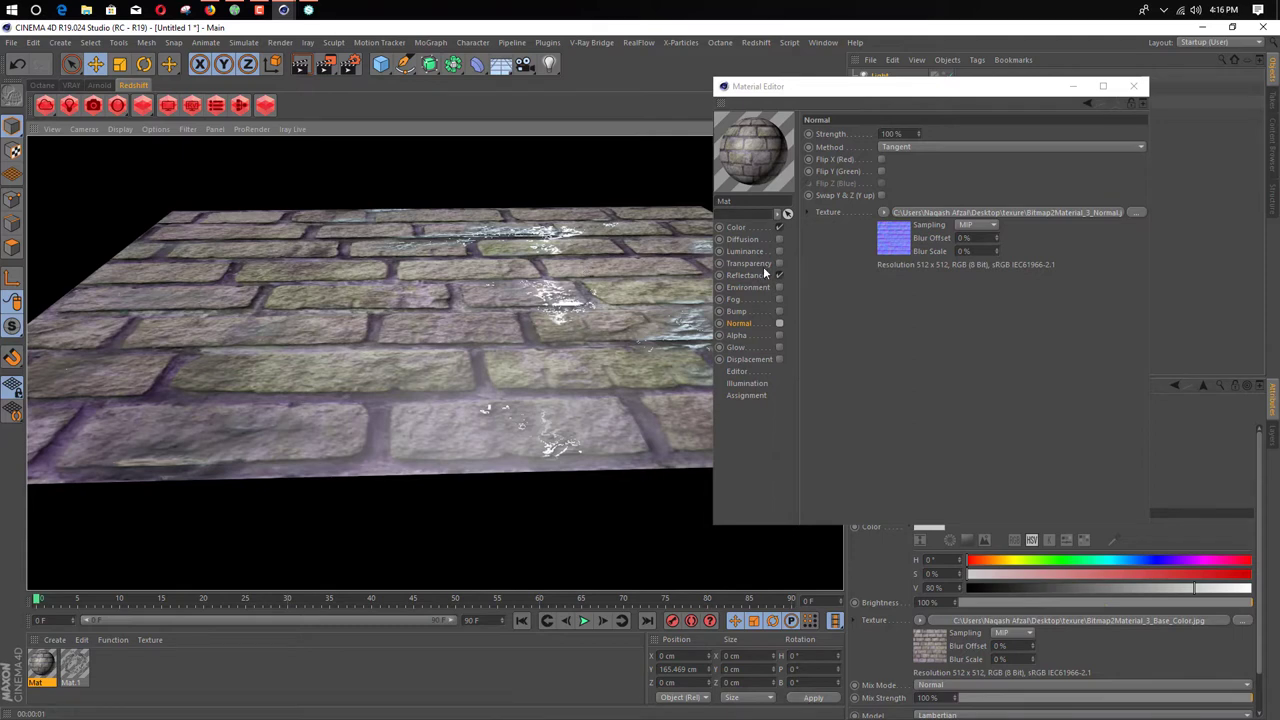
Step: Re-enable the brick material's Normal channel and render the plane from two angles for comparison
left_click(780, 324)
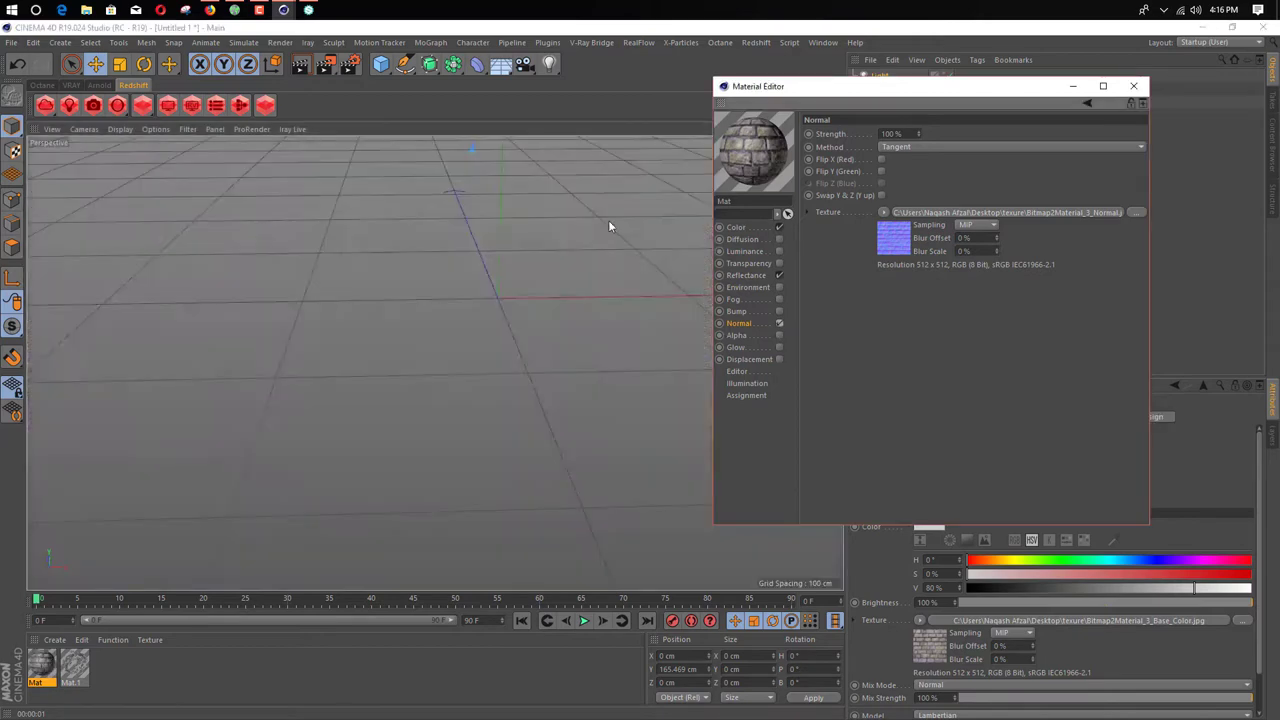
left_click(300, 66)
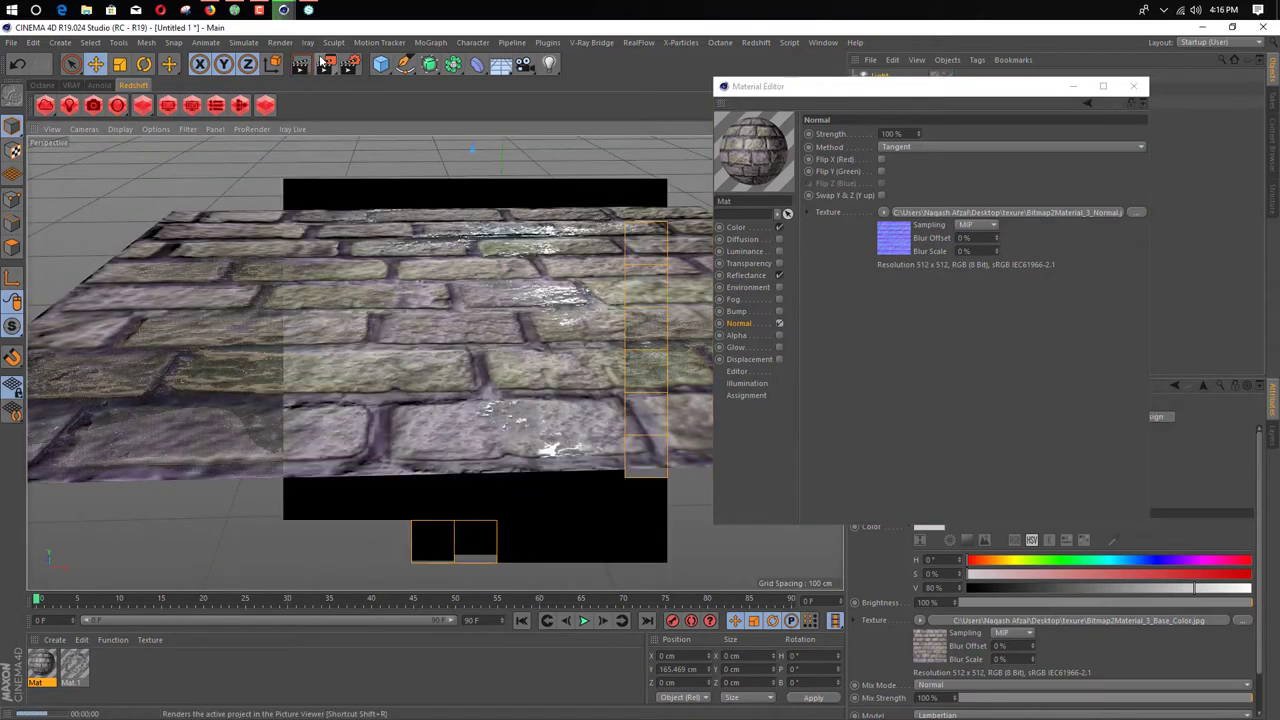
left_click_drag(594, 226, 594, 275, "alt")
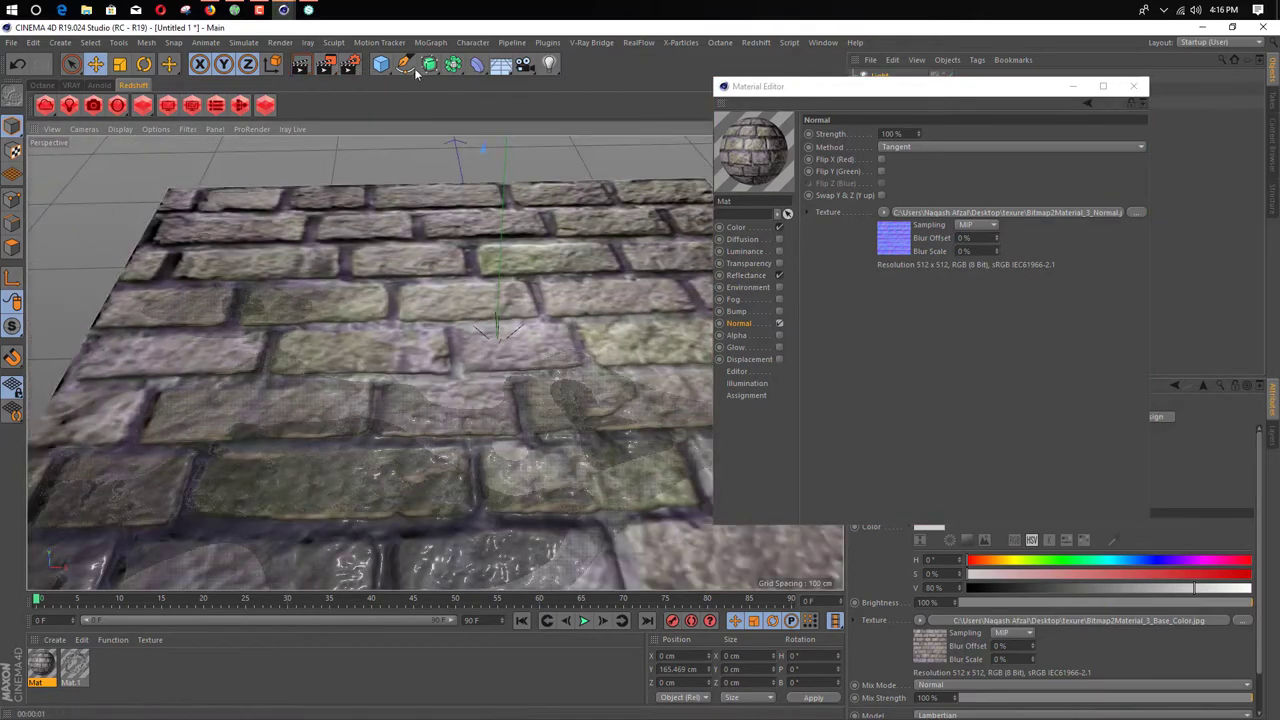
left_click(299, 67)
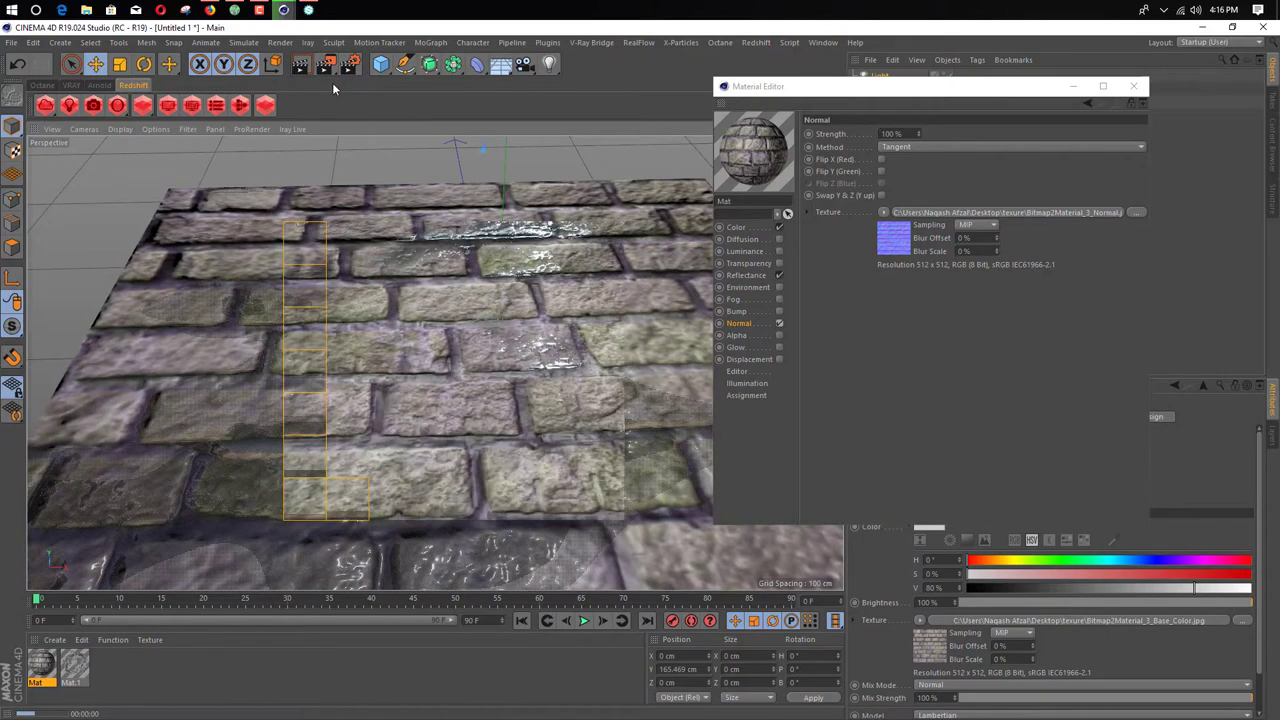
left_click_drag(557, 338, 547, 364, "alt")
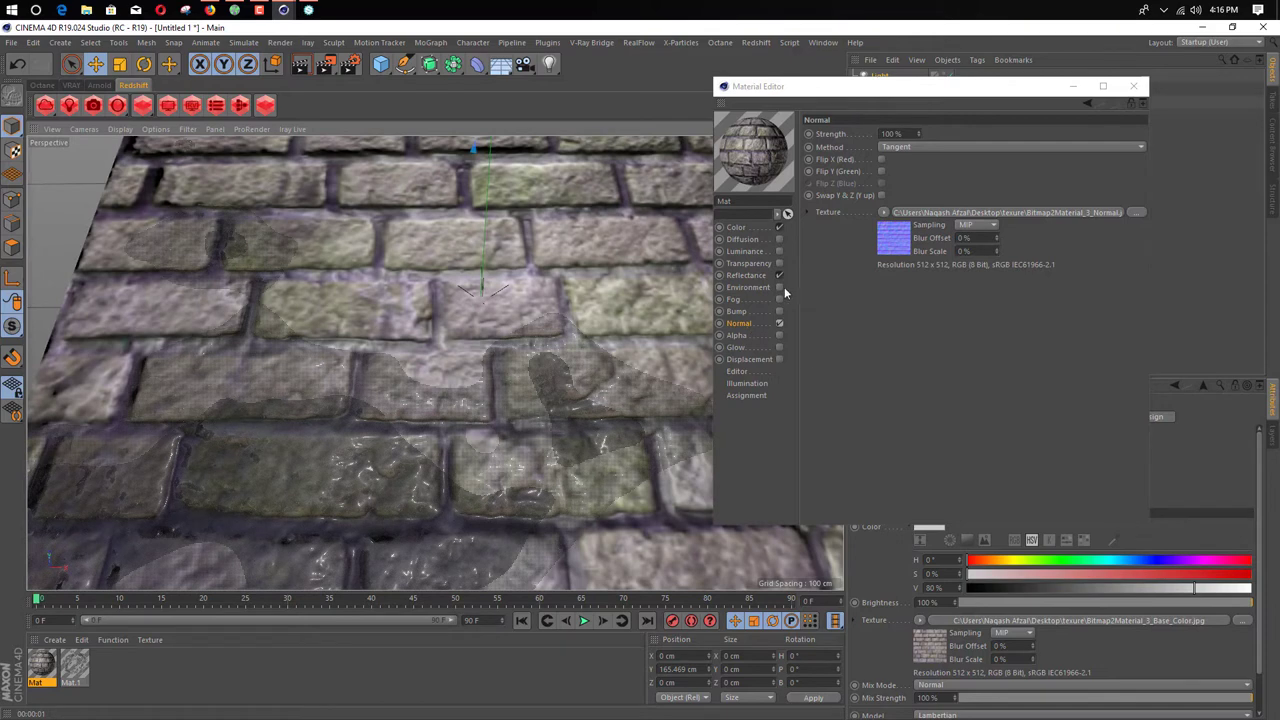
Step: Try the Object and World methods for the brick material's normal map, and return it to Tangent
left_click(912, 146)
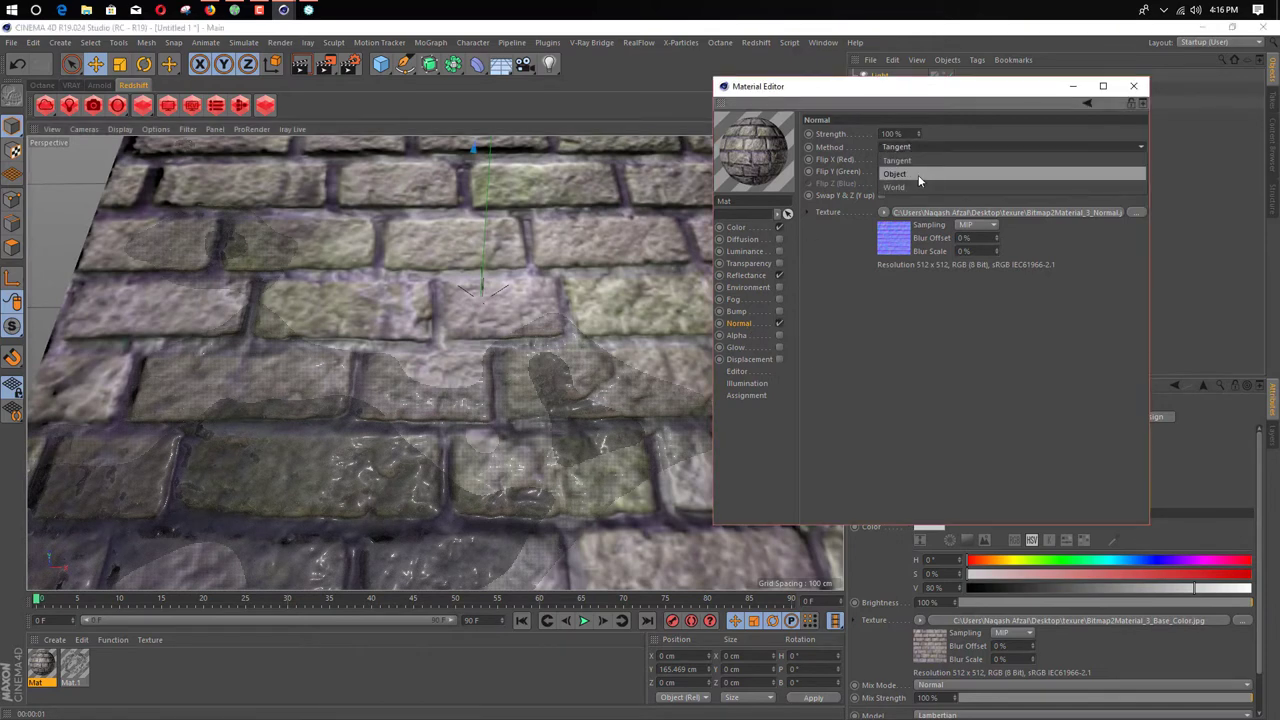
left_click(912, 174)
left_click(928, 147)
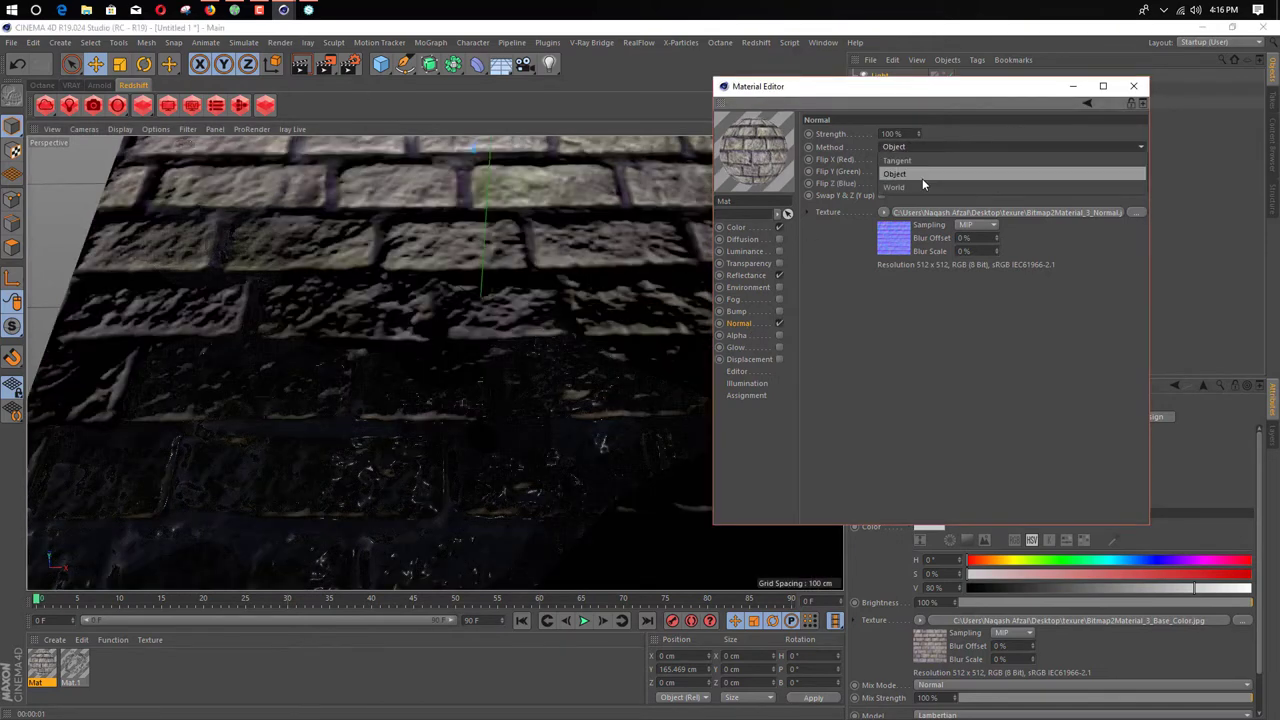
left_click(922, 183)
left_click(933, 149)
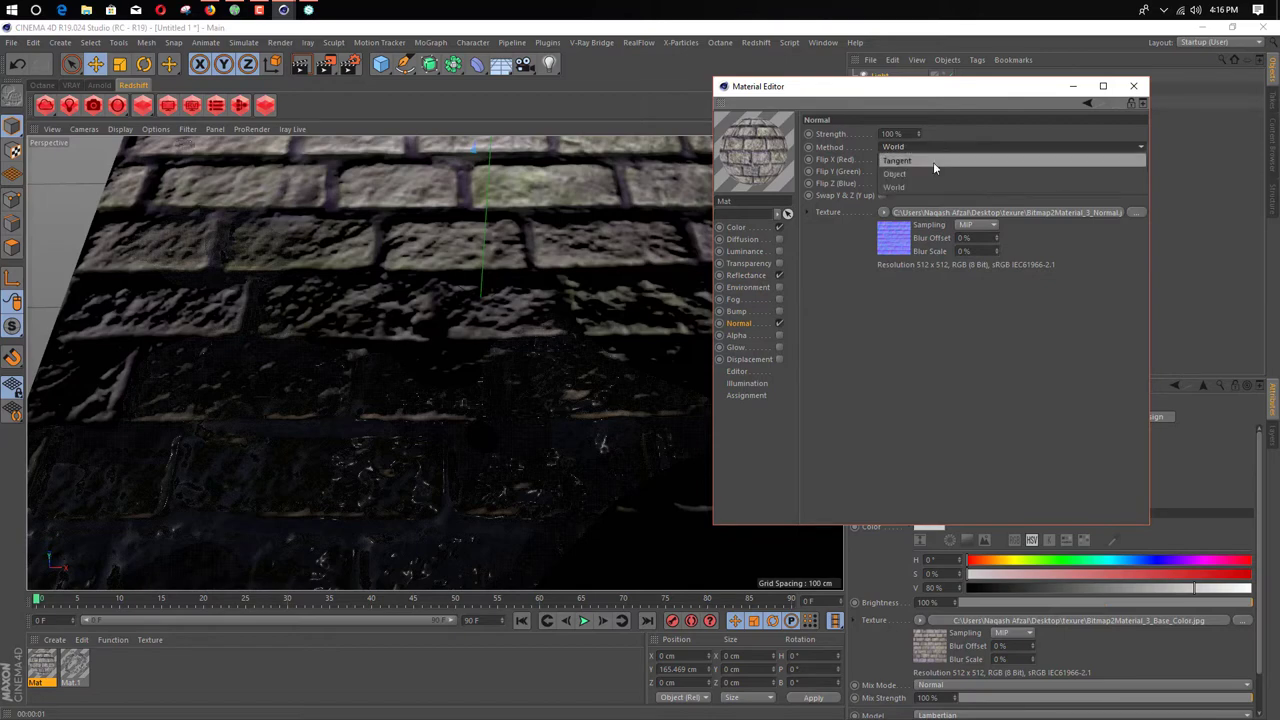
left_click(933, 161)
Step: Set the brick material's normal strength to 61%, render the viewport, and close the material's settings
left_click_drag(918, 135, 918, 173)
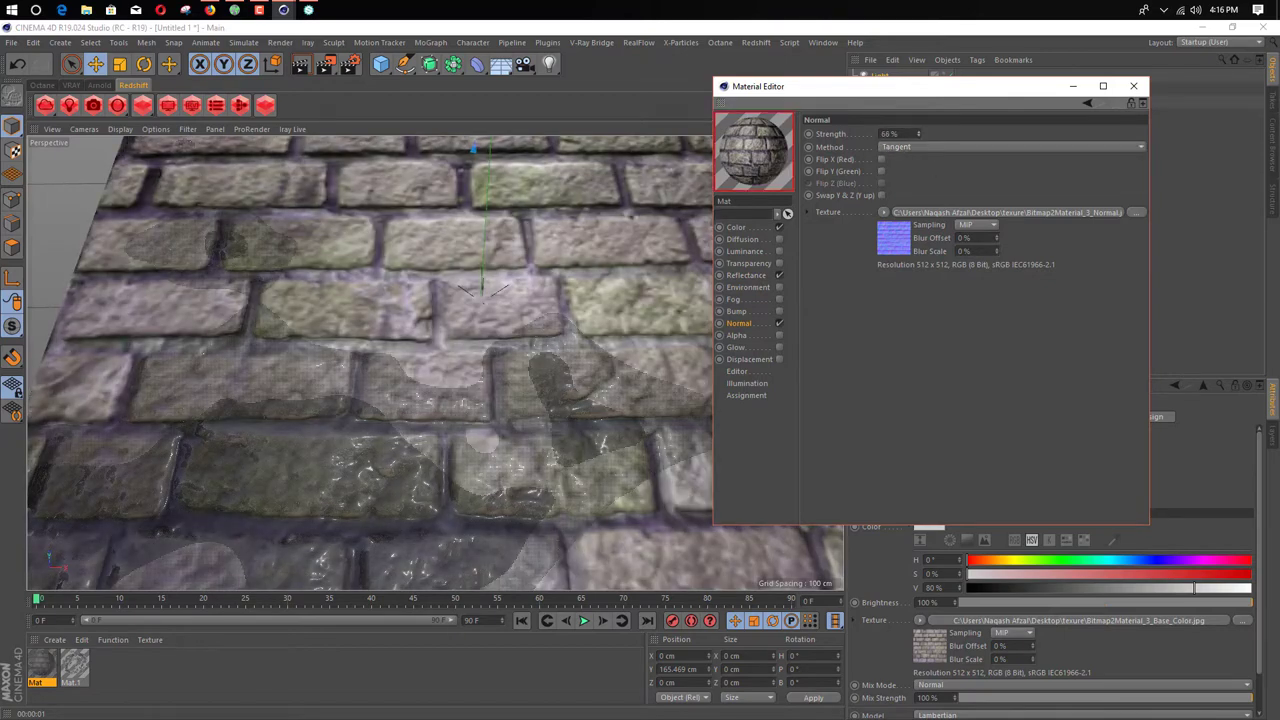
left_click(304, 70)
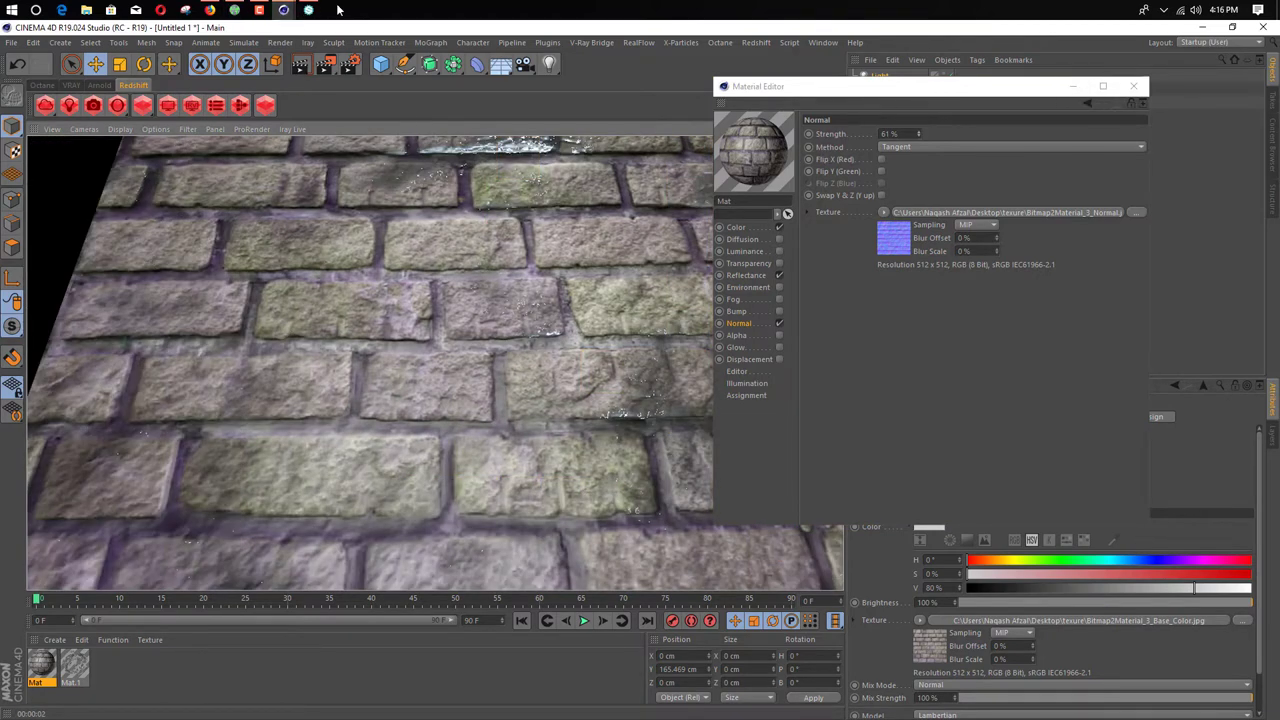
left_click(1133, 86)
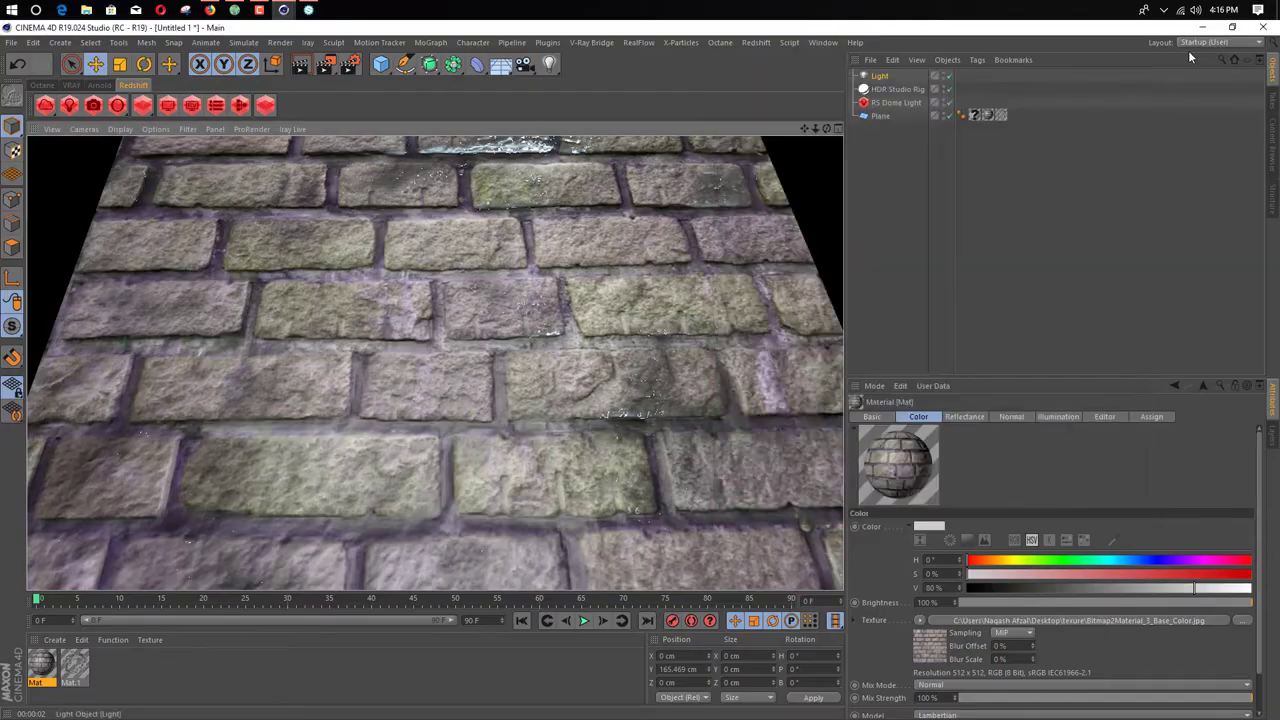
Step: Leave Cinema 4D and examine the Bitmap2Material post in Firefox, including its description and the Mac and Windows download links
left_click(1203, 27)
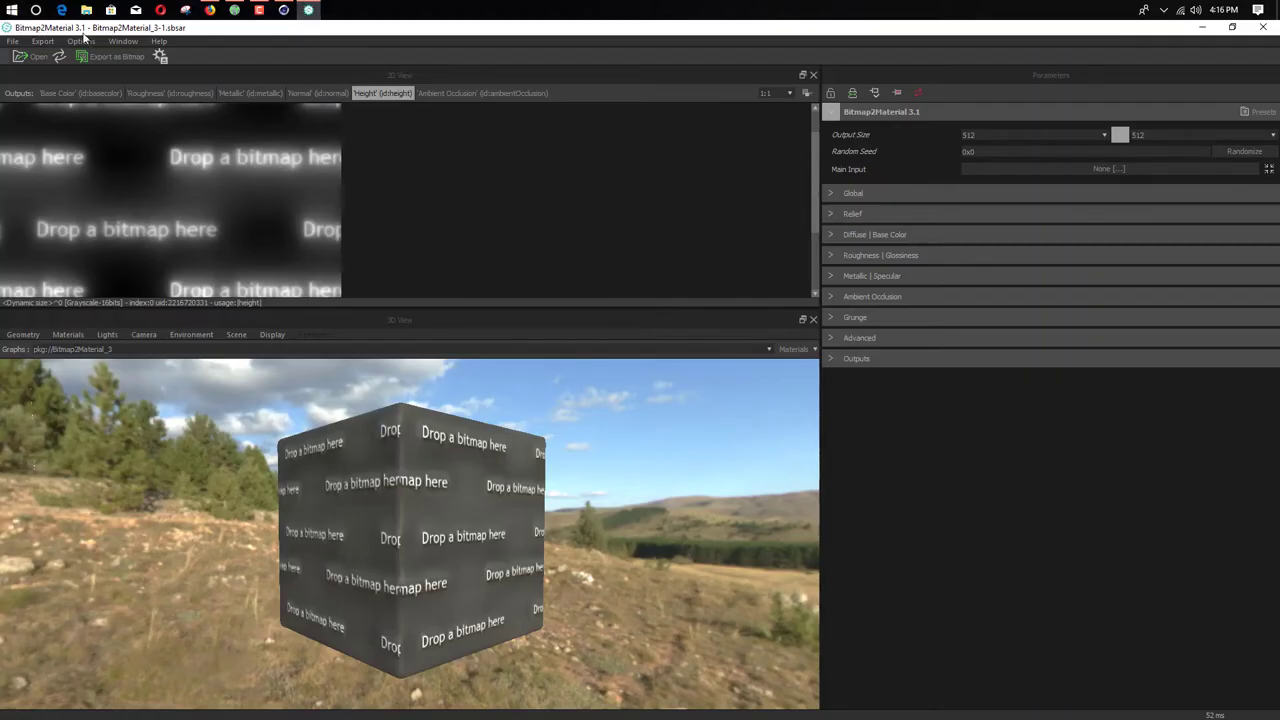
left_click(210, 9)
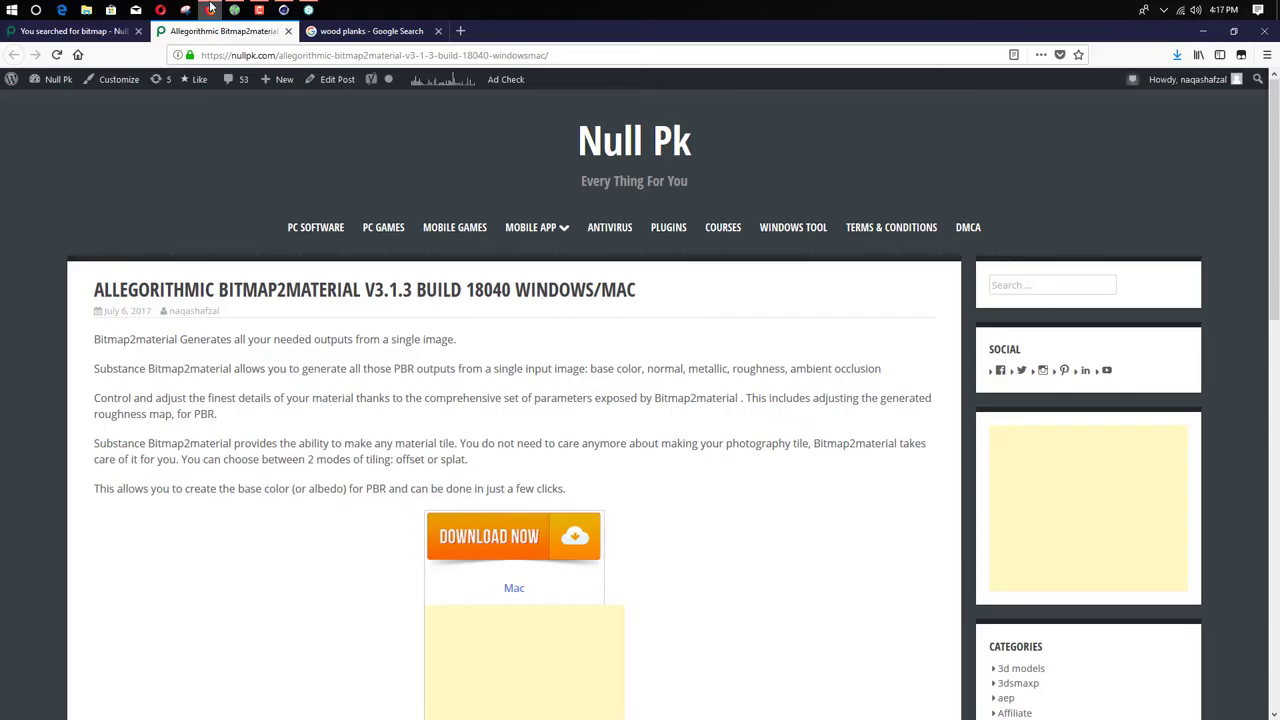
scroll(470, 255, "down", 3)
scroll(430, 270, "up", 3)
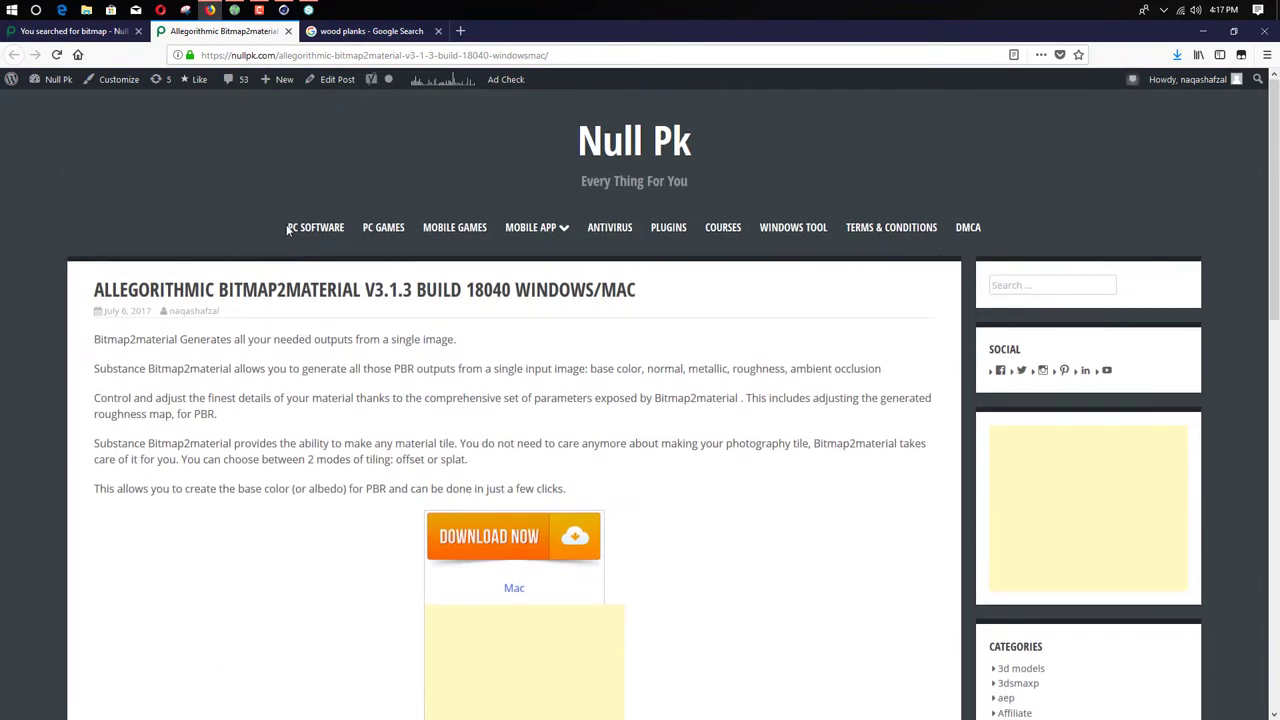
scroll(580, 320, "down", 2)
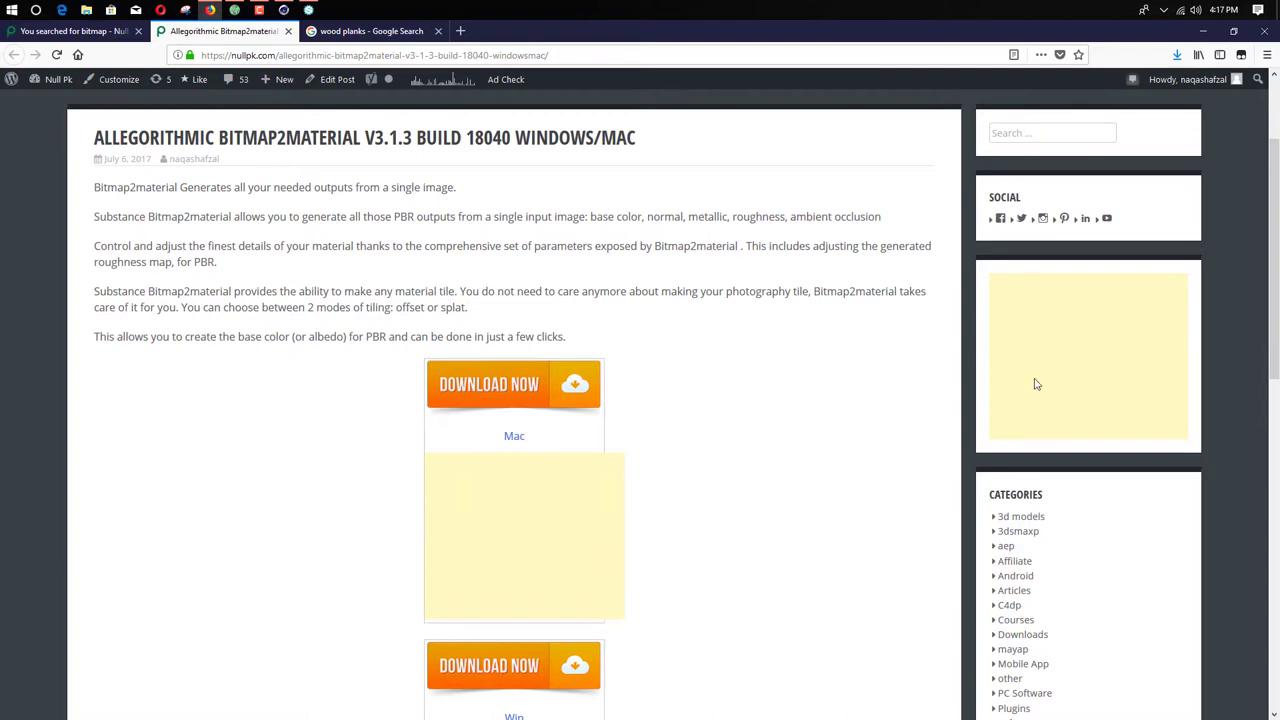
scroll(660, 465, "down", 3)
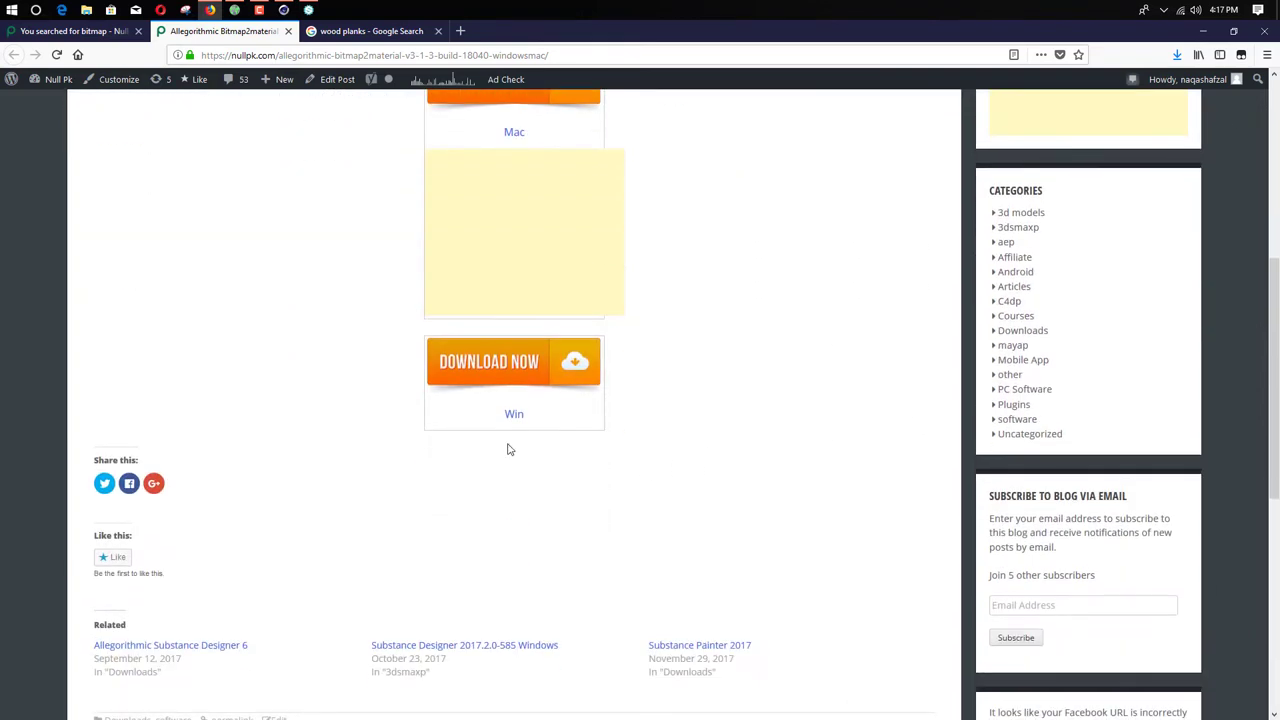
scroll(509, 446, "up", 2)
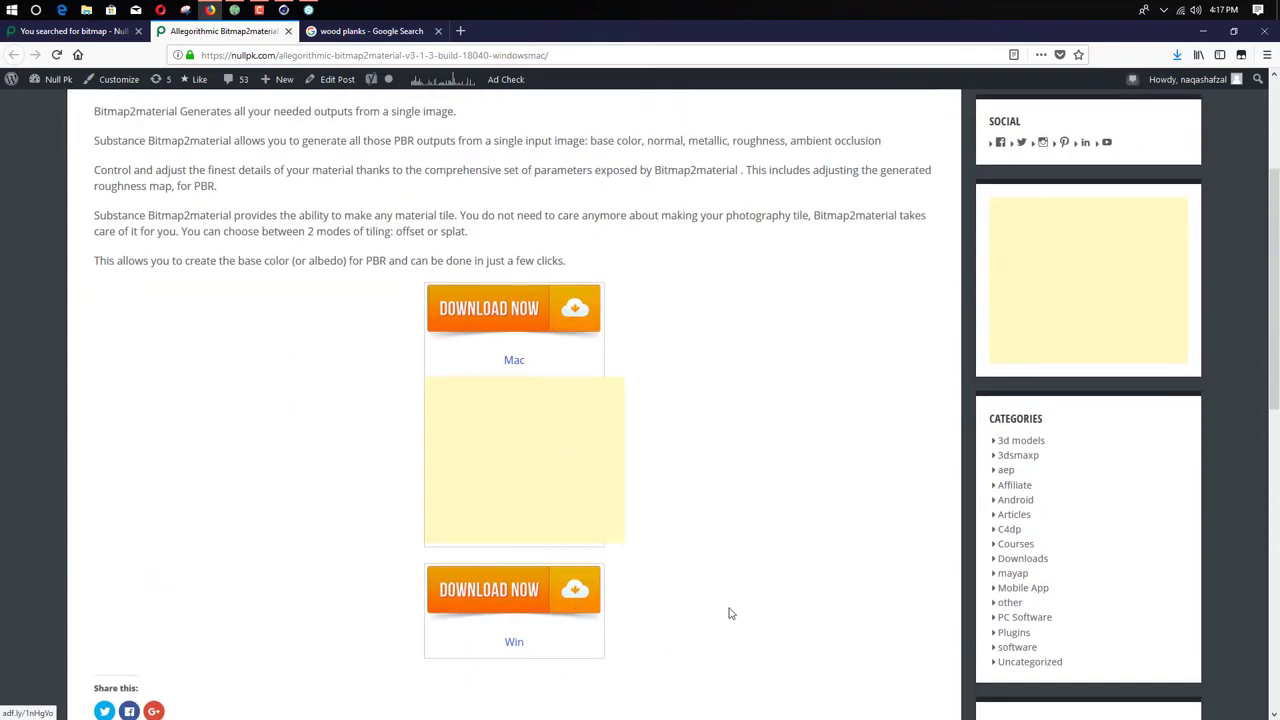
scroll(731, 543, "down", 2)
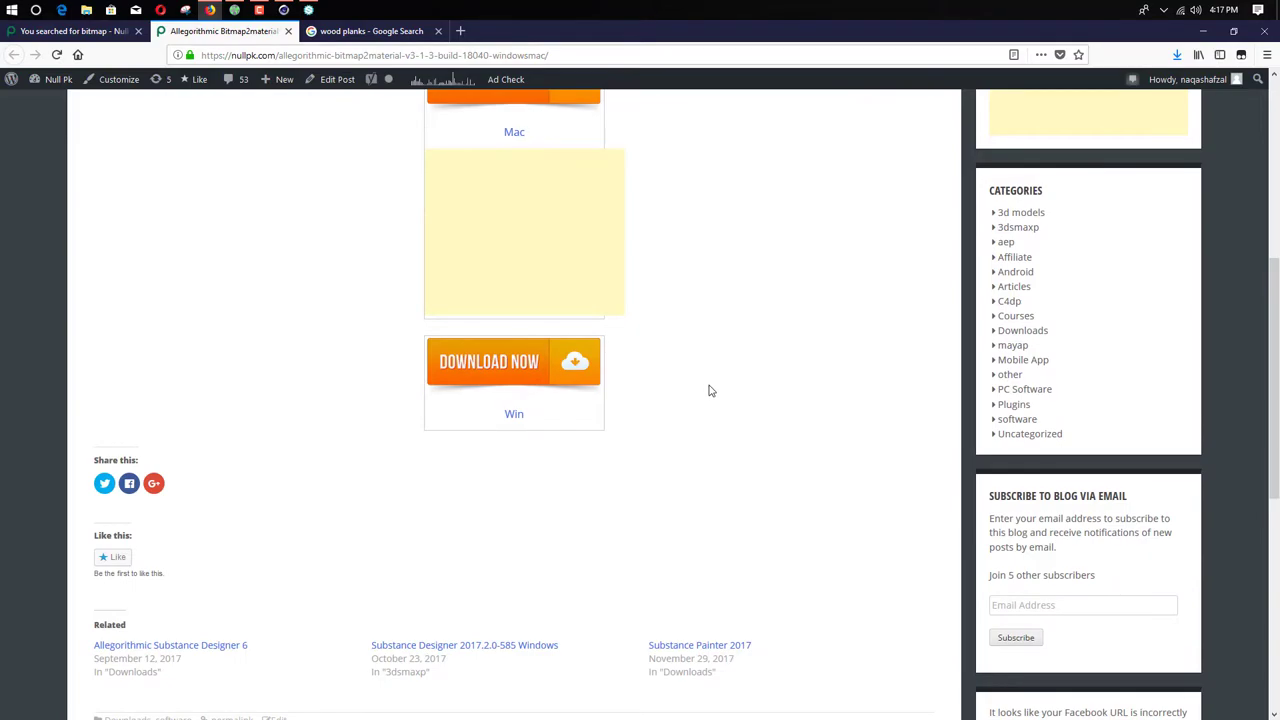
left_click(1203, 31)
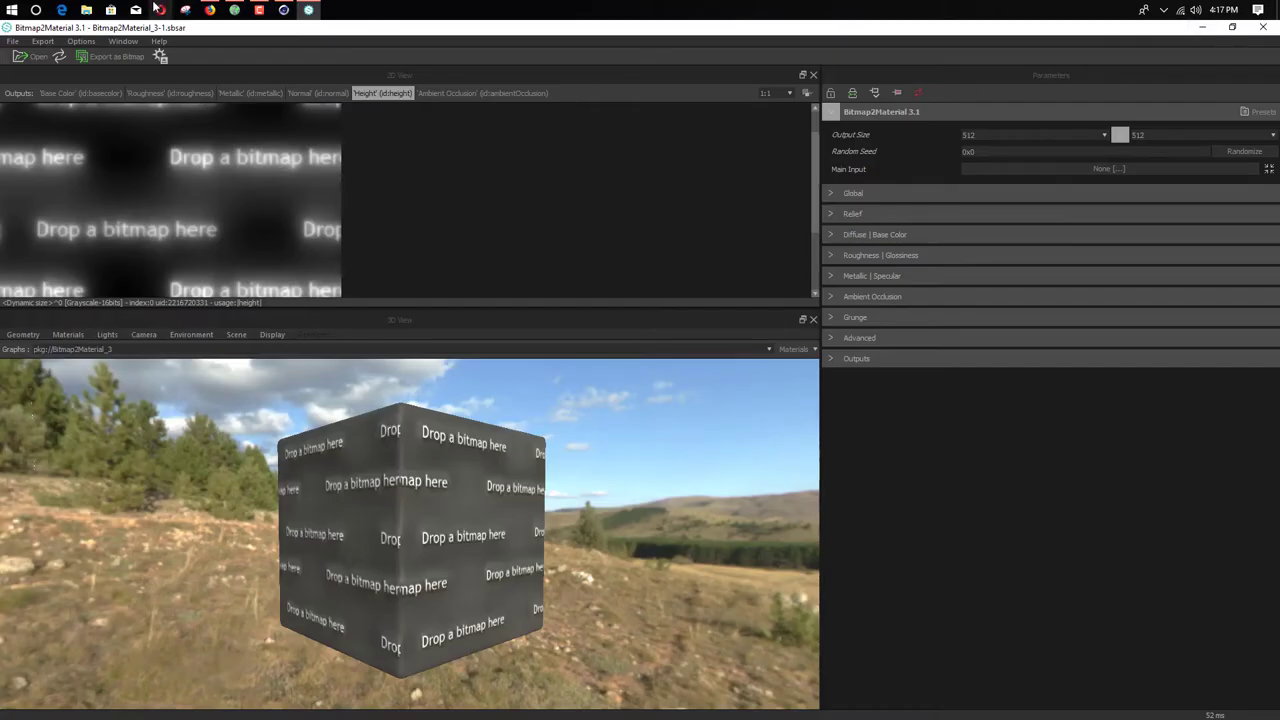
Step: Return to Firefox and browse the "wood planks" image results around the Wooden Planks Texture preview
left_click(210, 10)
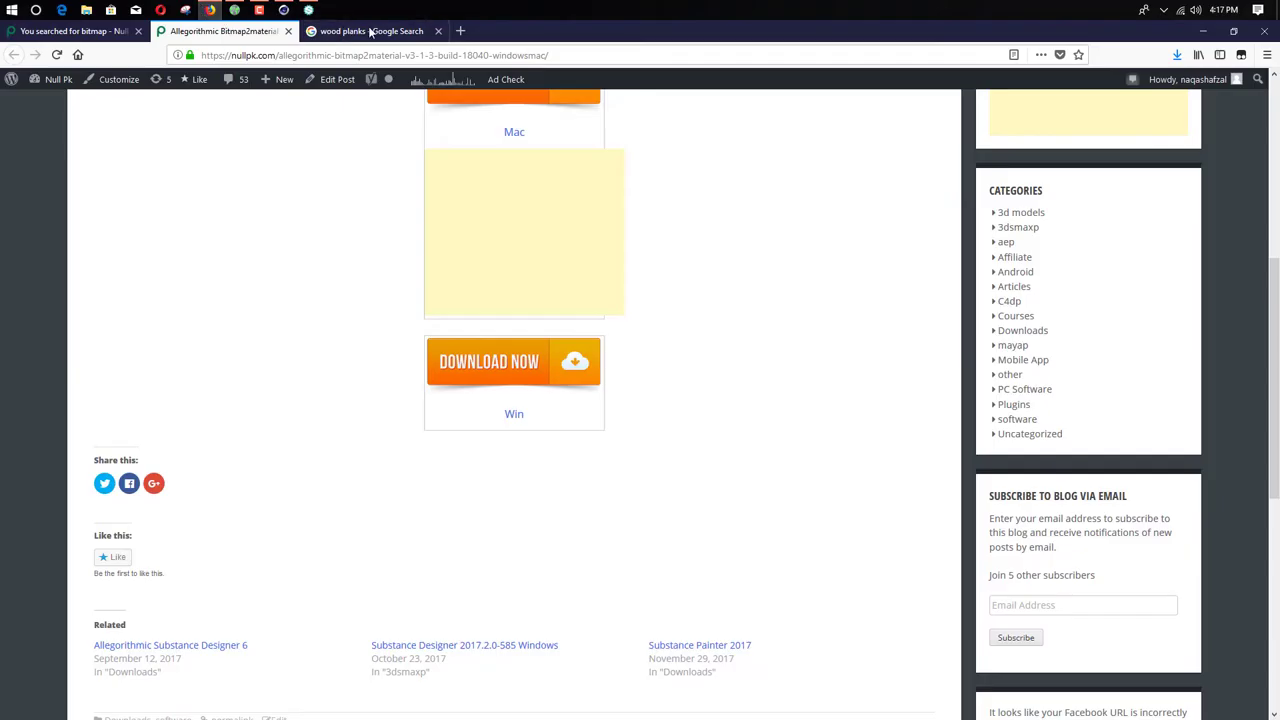
left_click(330, 31)
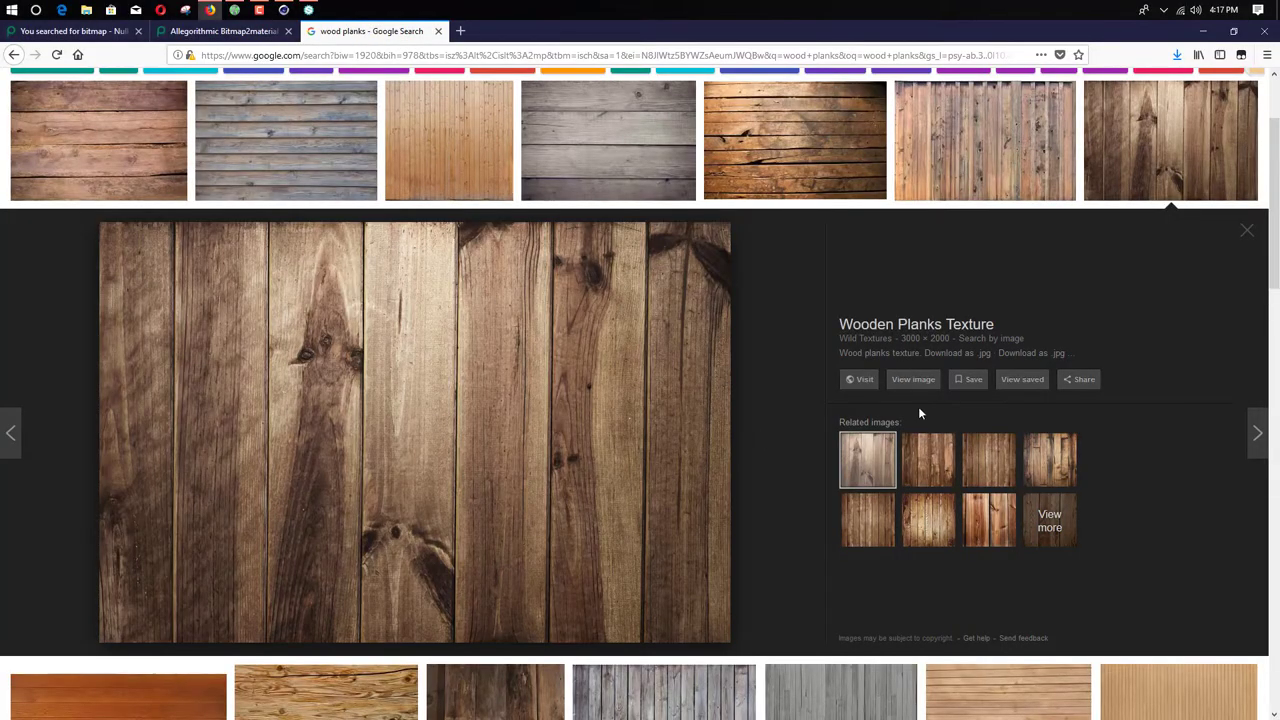
scroll(592, 394, "up", 2)
scroll(591, 397, "down", 3)
scroll(572, 380, "up", 3)
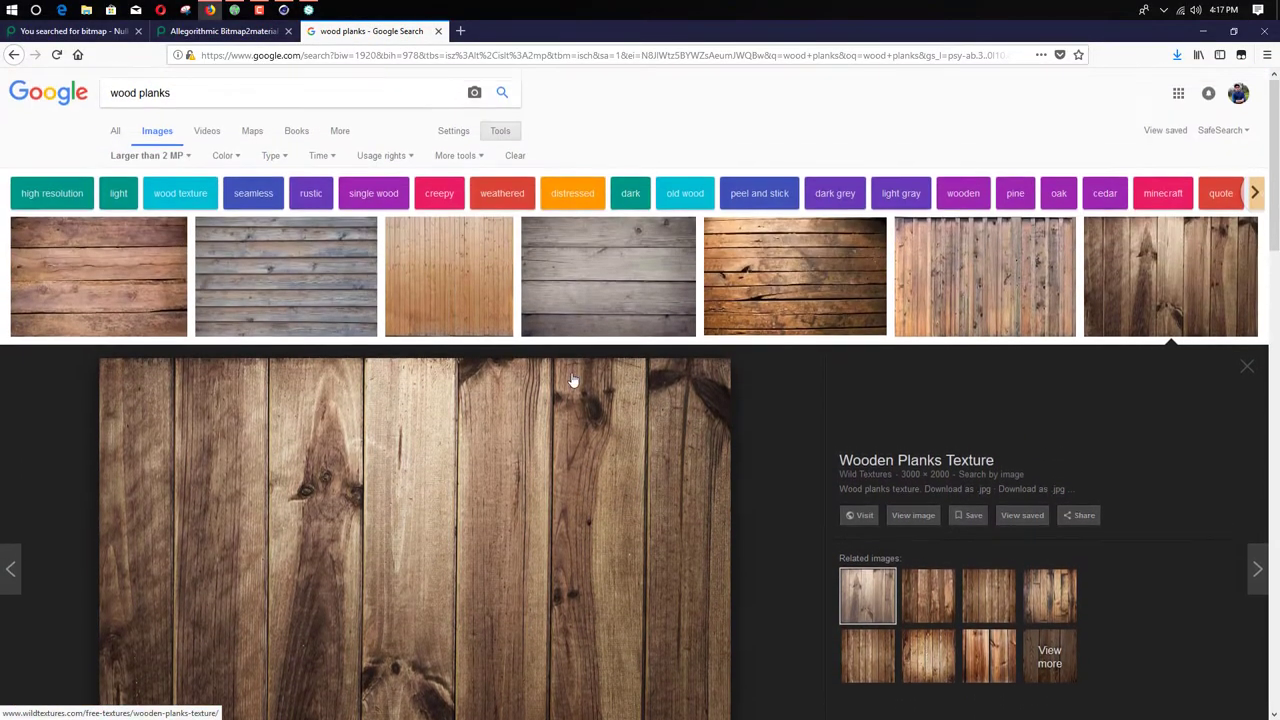
Step: Switch to Bitmap2Material and load wildtextures-planks-l-original-texture-file.jpg from the Desktop as the Main Input
scroll(620, 522, "down", 3)
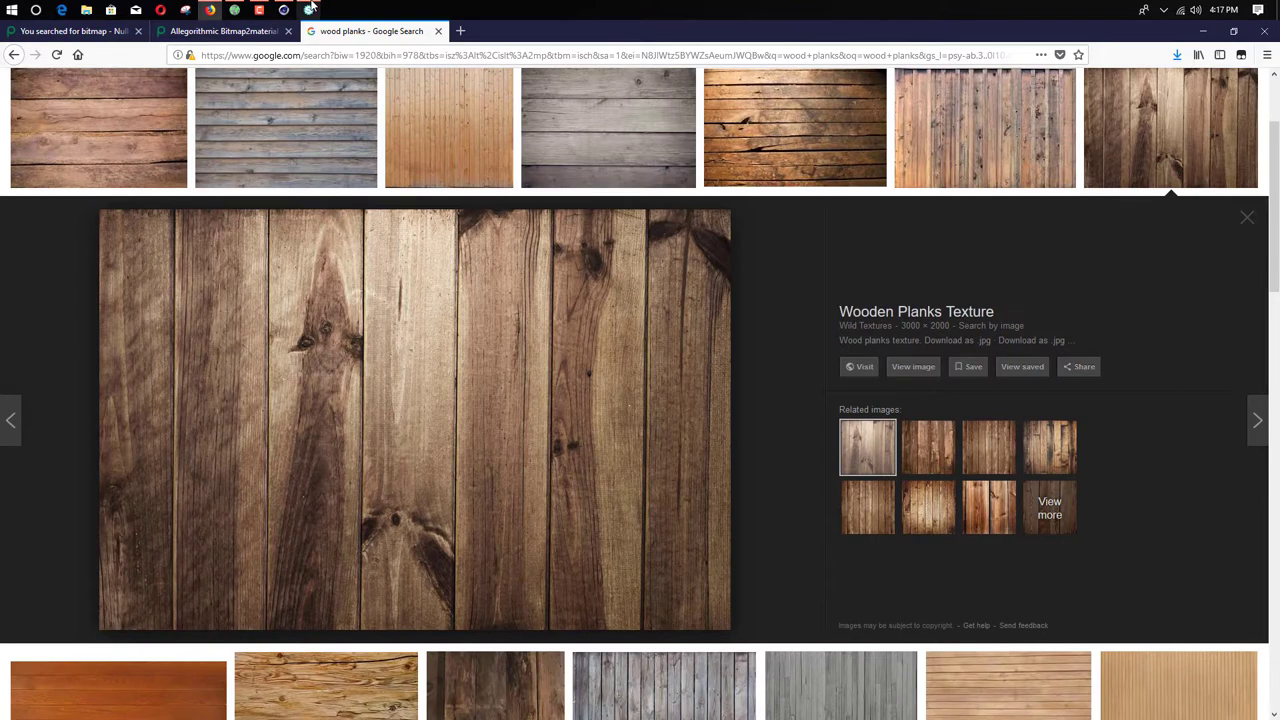
mouse_move(310, 6)
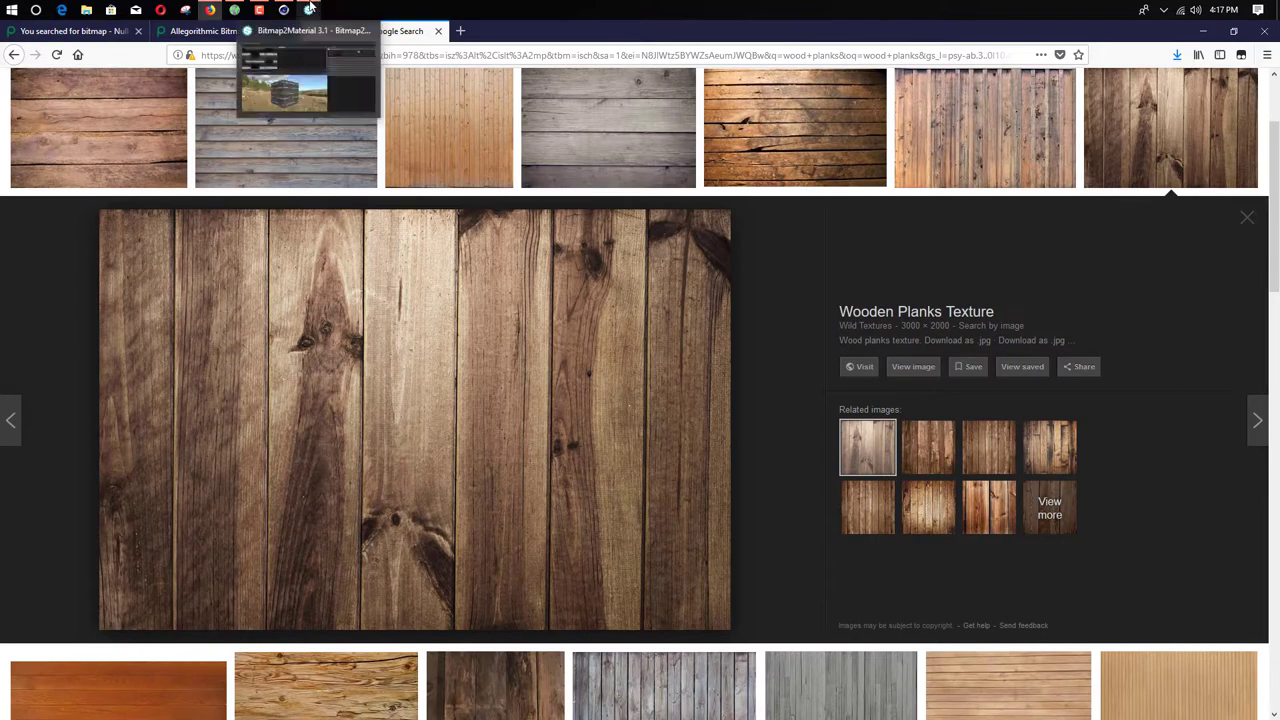
left_click(307, 101)
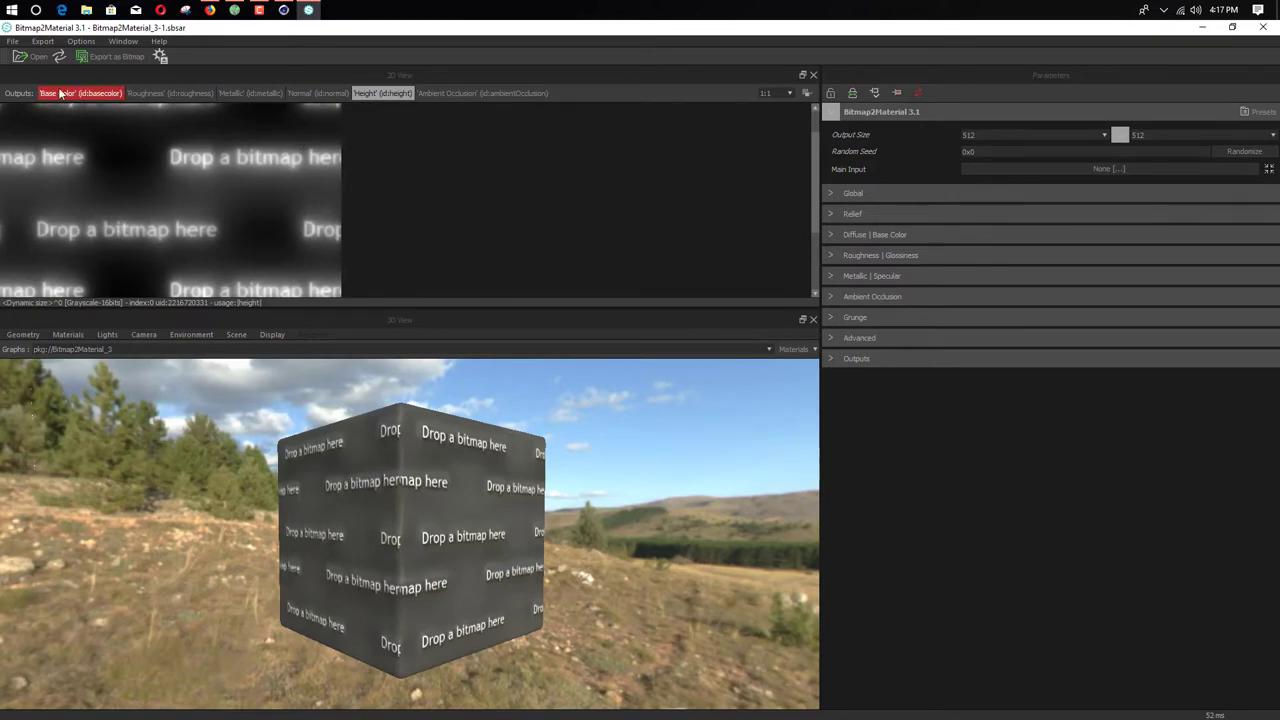
left_click(91, 12)
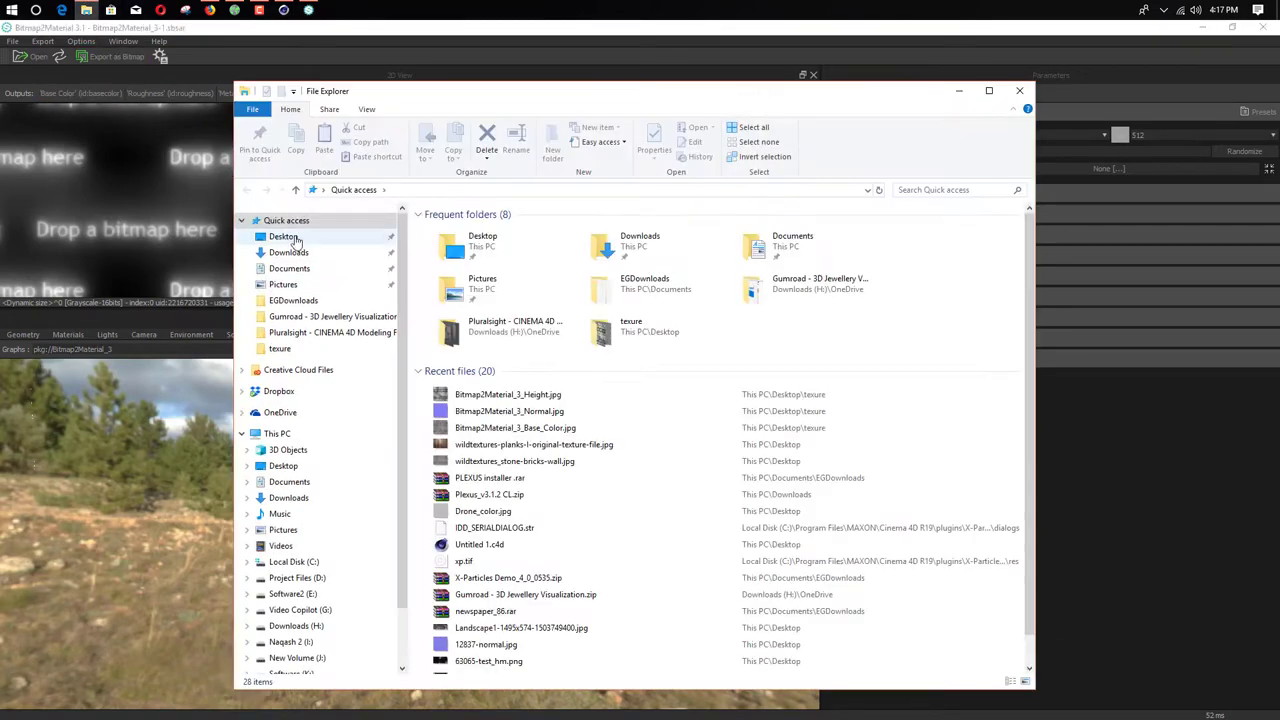
left_click(283, 236)
scroll(746, 492, "down", 5)
scroll(746, 492, "down", 1)
left_click_drag(978, 540, 154, 229)
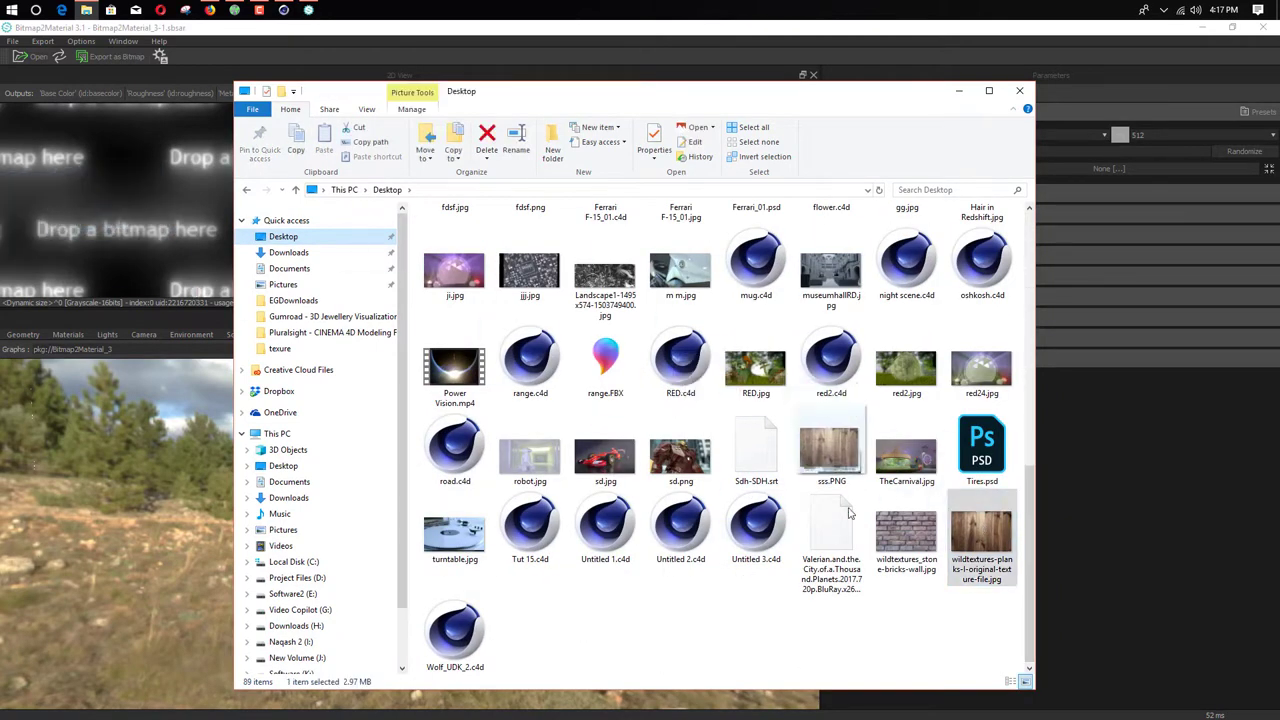
left_click_drag(326, 122, 117, 216)
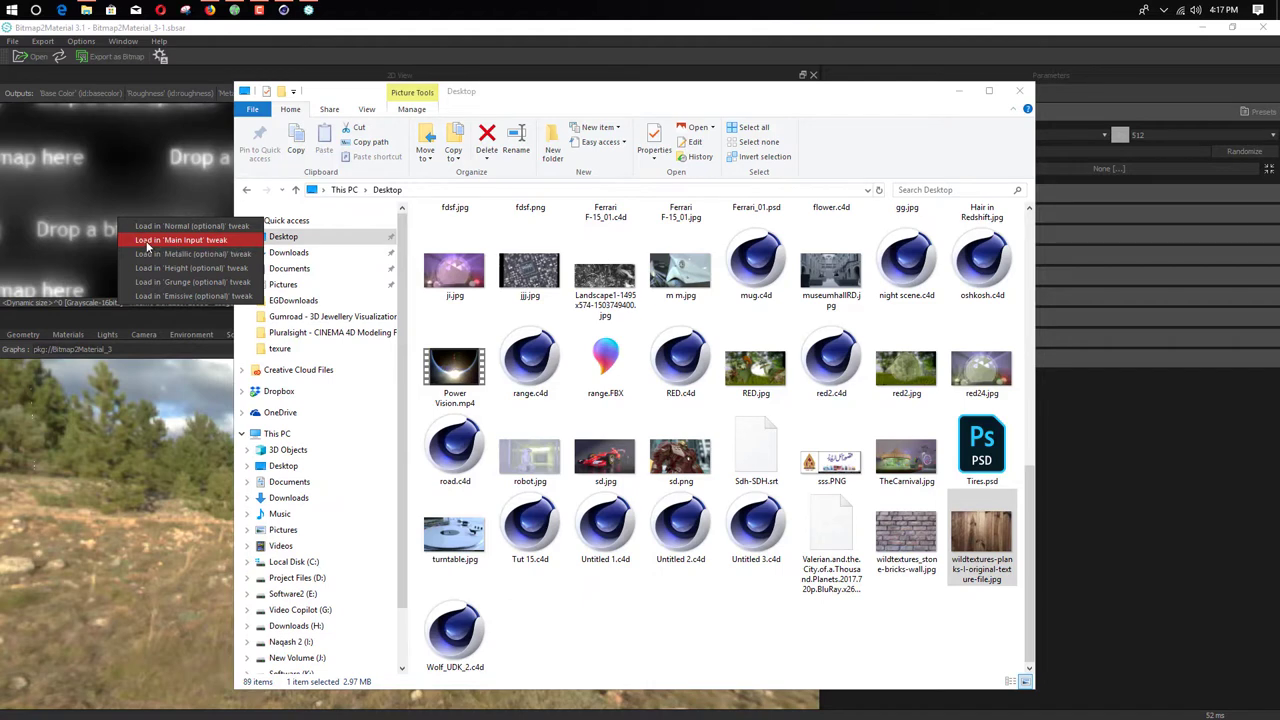
left_click(178, 242)
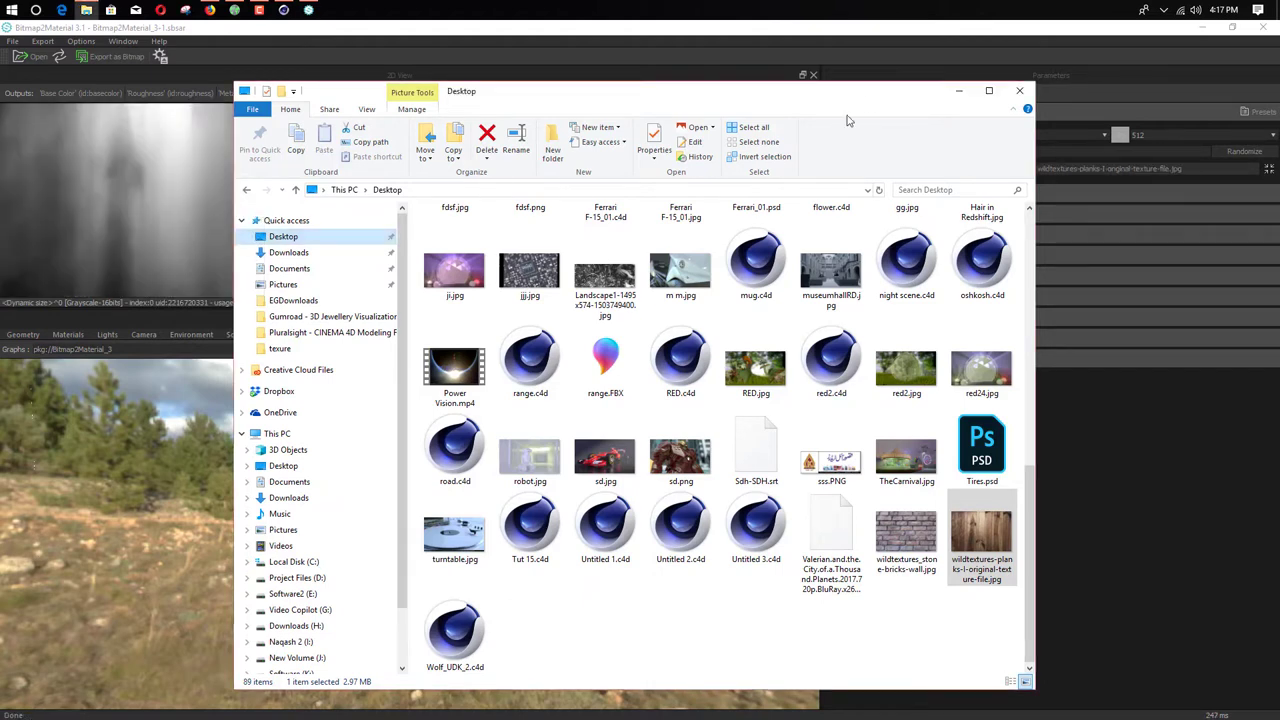
left_click(1019, 92)
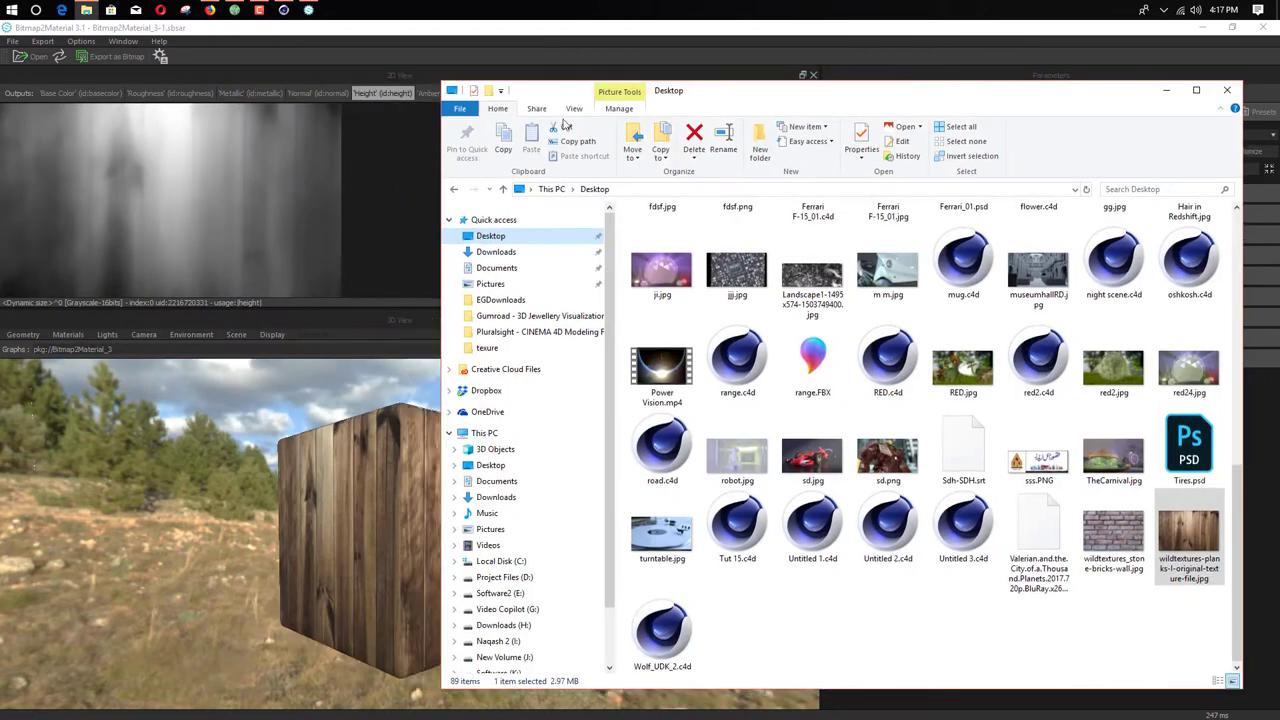
Step: Examine the Base Color and Roughness outputs of the wood planks, and inspect the textured cube up close
left_click(64, 94)
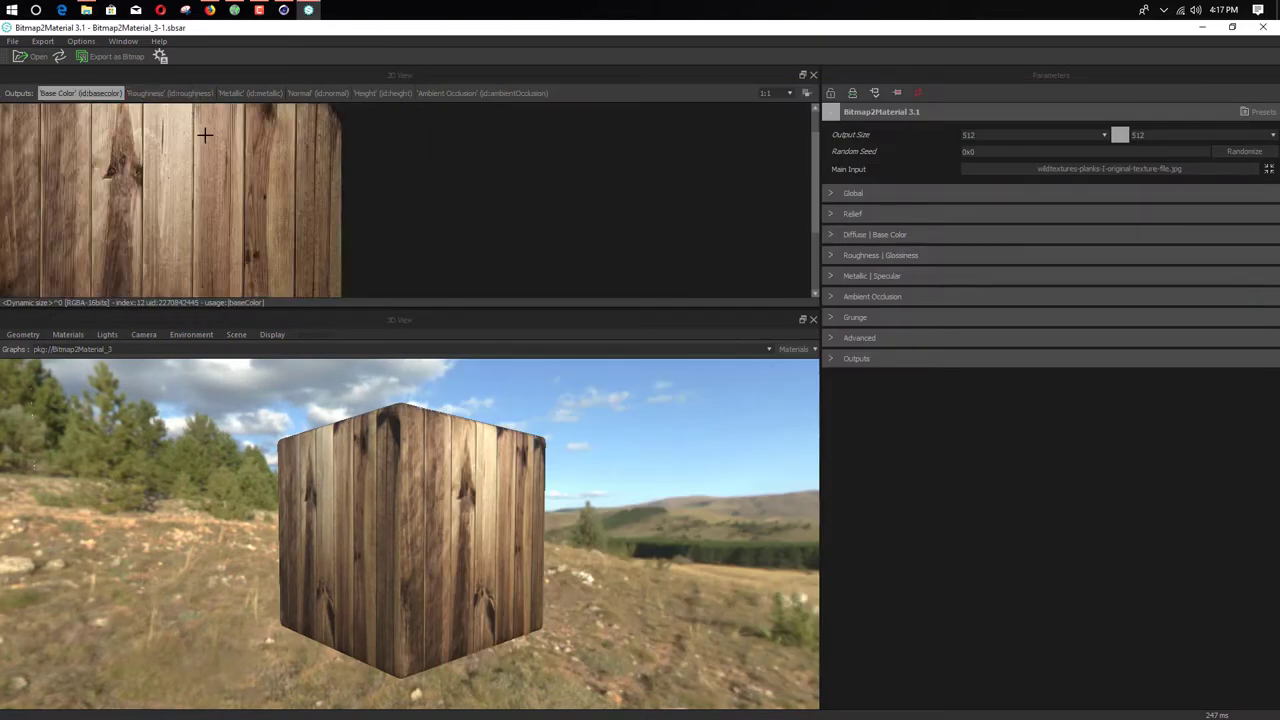
mouse_move(421, 309)
left_mouse_down()
mouse_move(421, 325)
mouse_move(422, 311)
left_mouse_up()
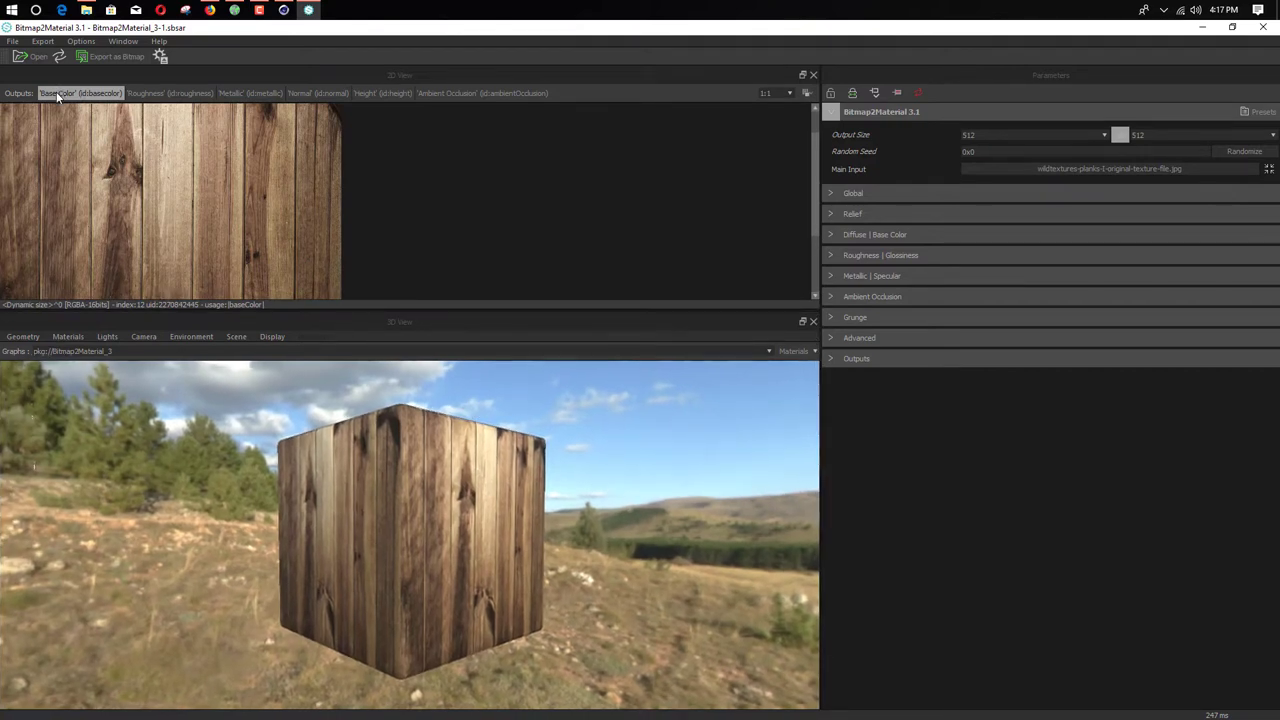
scroll(153, 199, "up", 1)
scroll(153, 199, "down", 3)
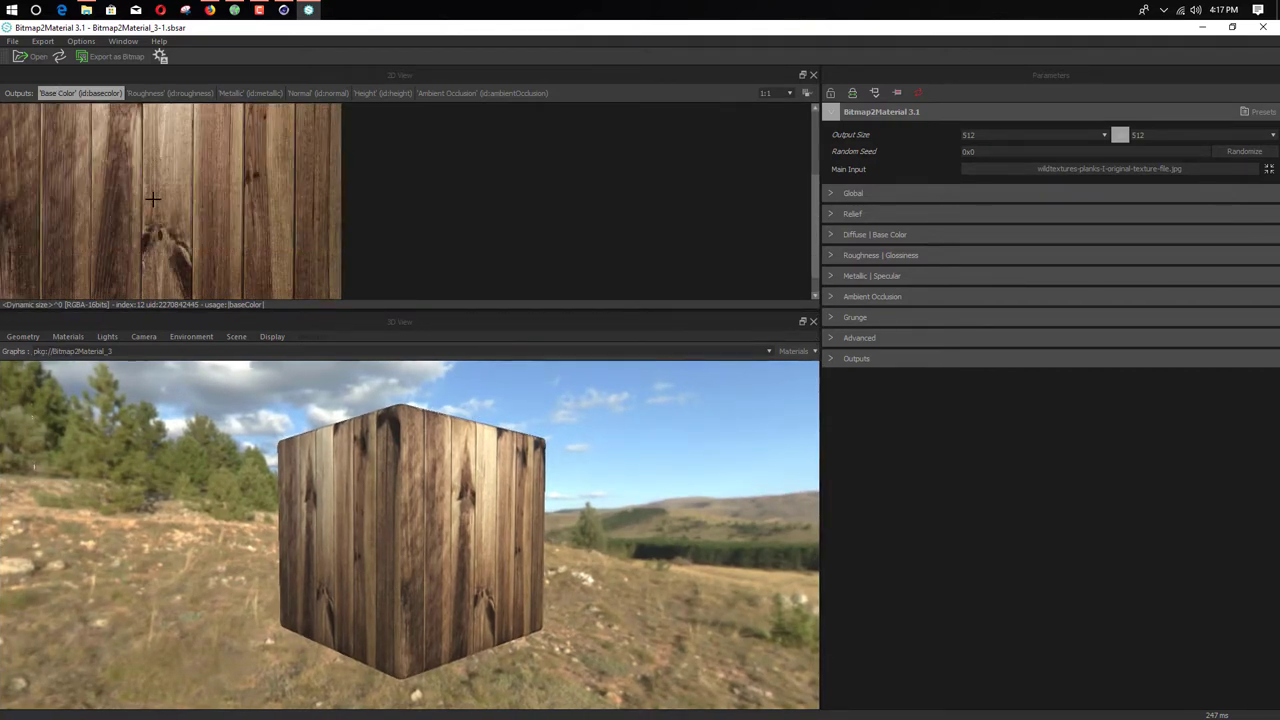
scroll(153, 199, "up", 3)
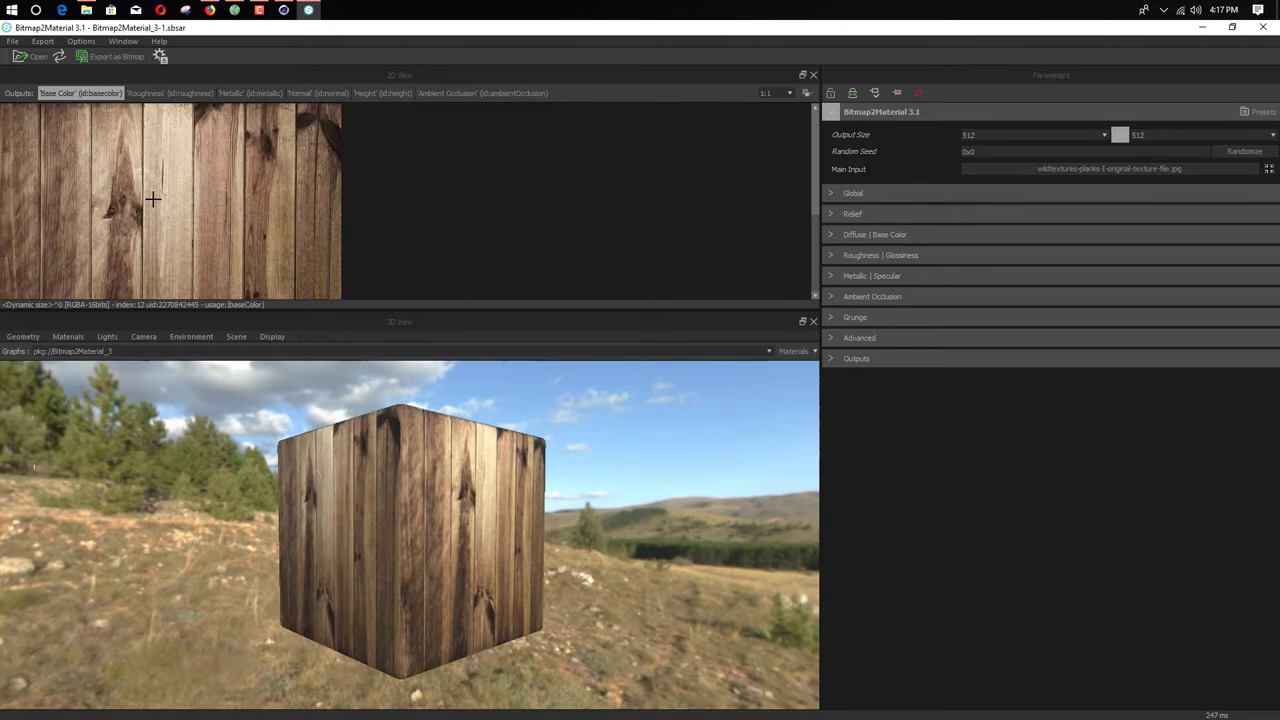
left_click(165, 93)
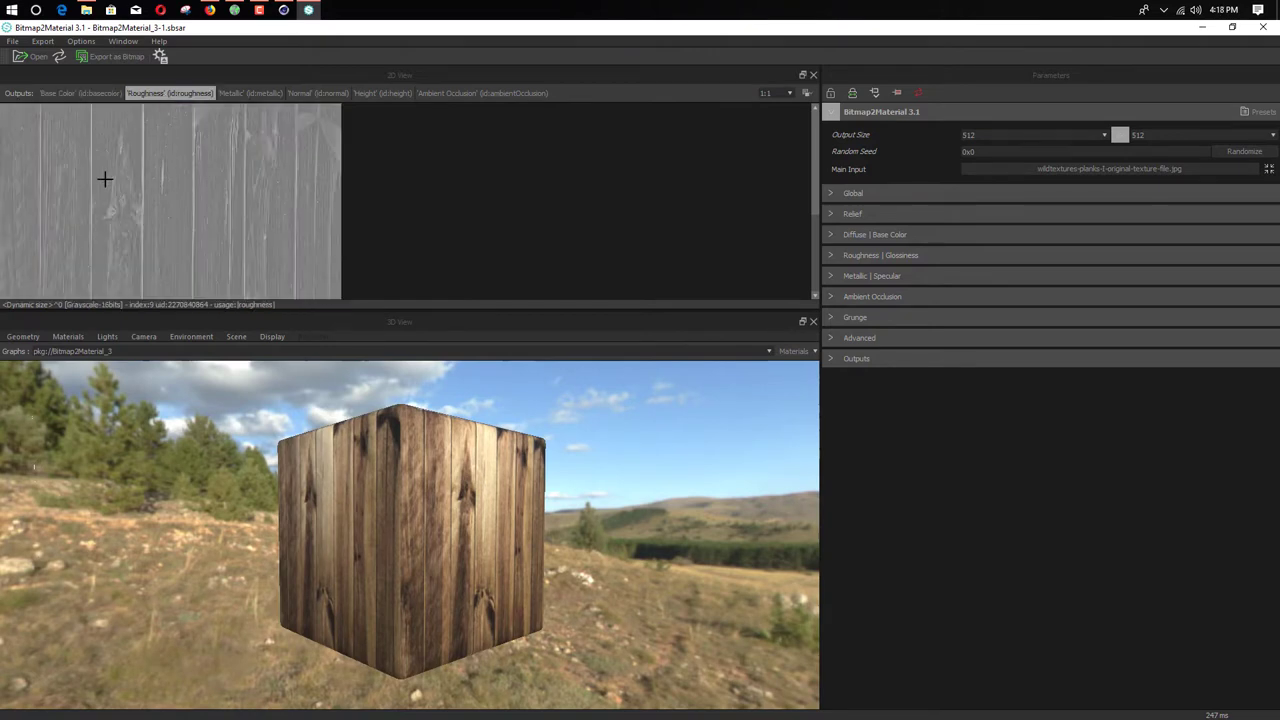
scroll(402, 549, "up", 5)
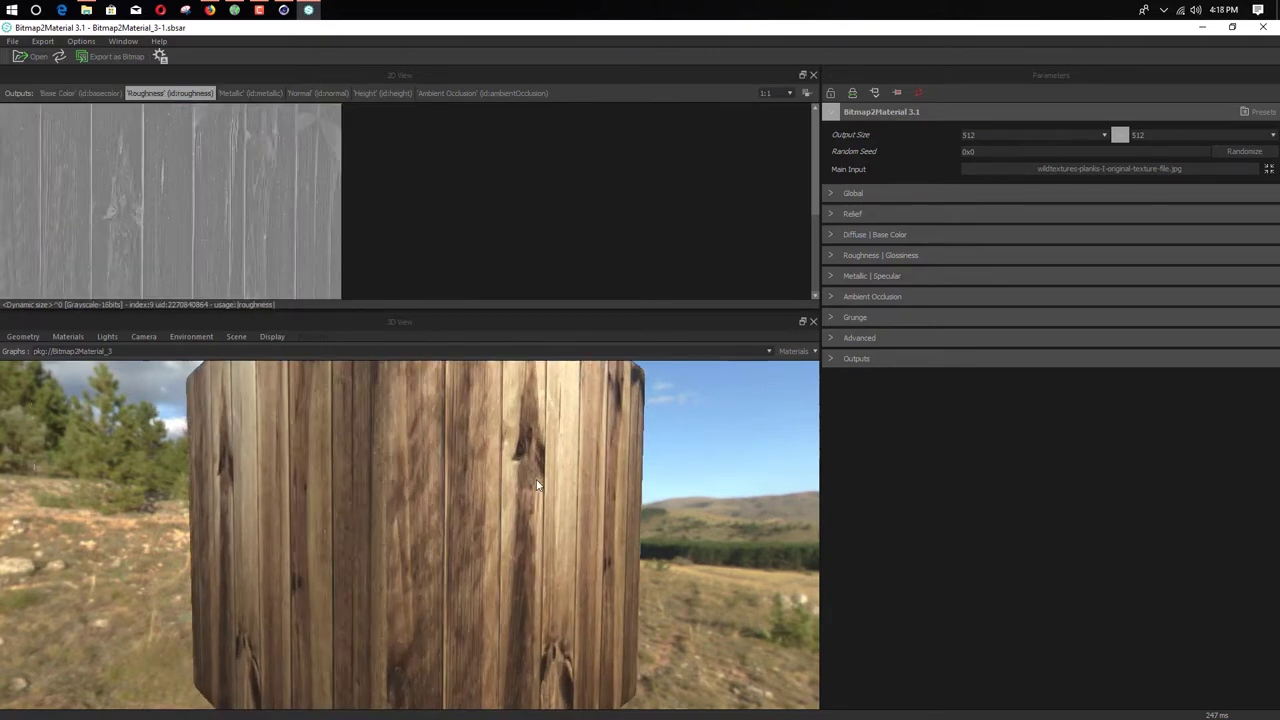
left_click_drag(537, 485, 478, 456)
scroll(268, 474, "up", 5)
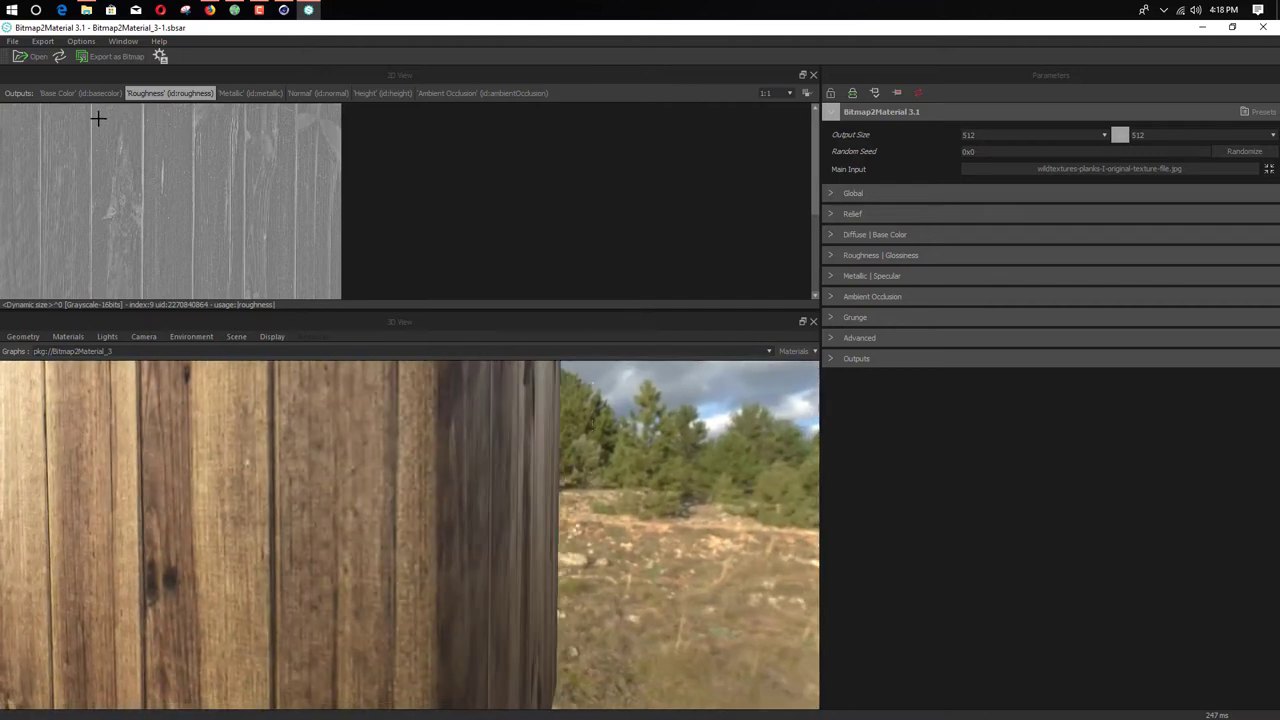
Step: View the Metallic, Normal, Height and Ambient Occlusion outputs in turn, and look at another side of the cube
left_click(250, 93)
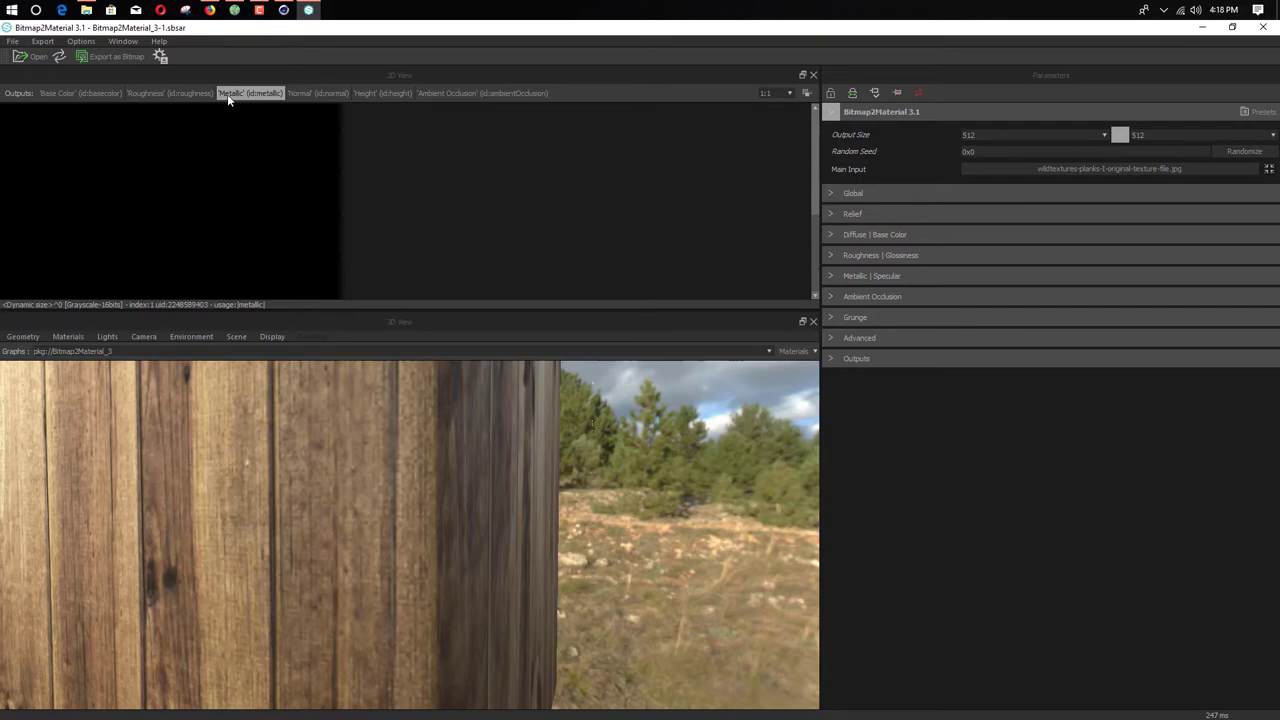
left_click(300, 94)
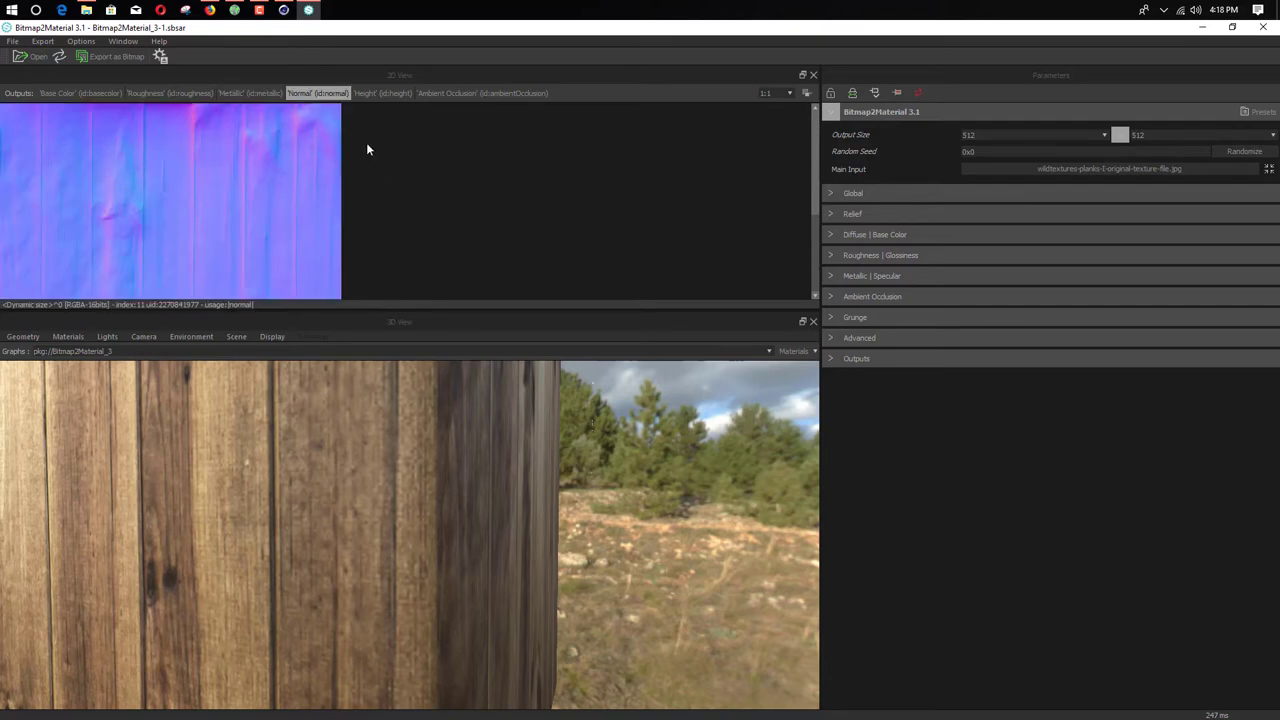
left_click(381, 93)
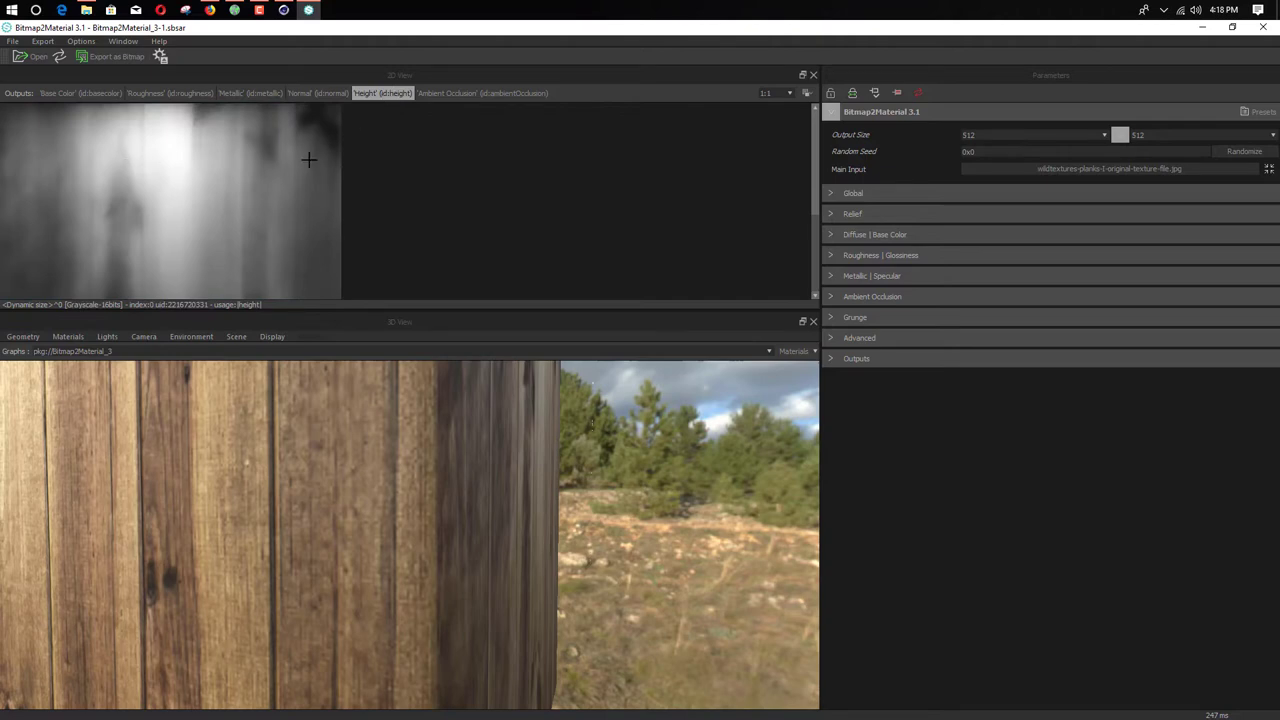
left_click(462, 96)
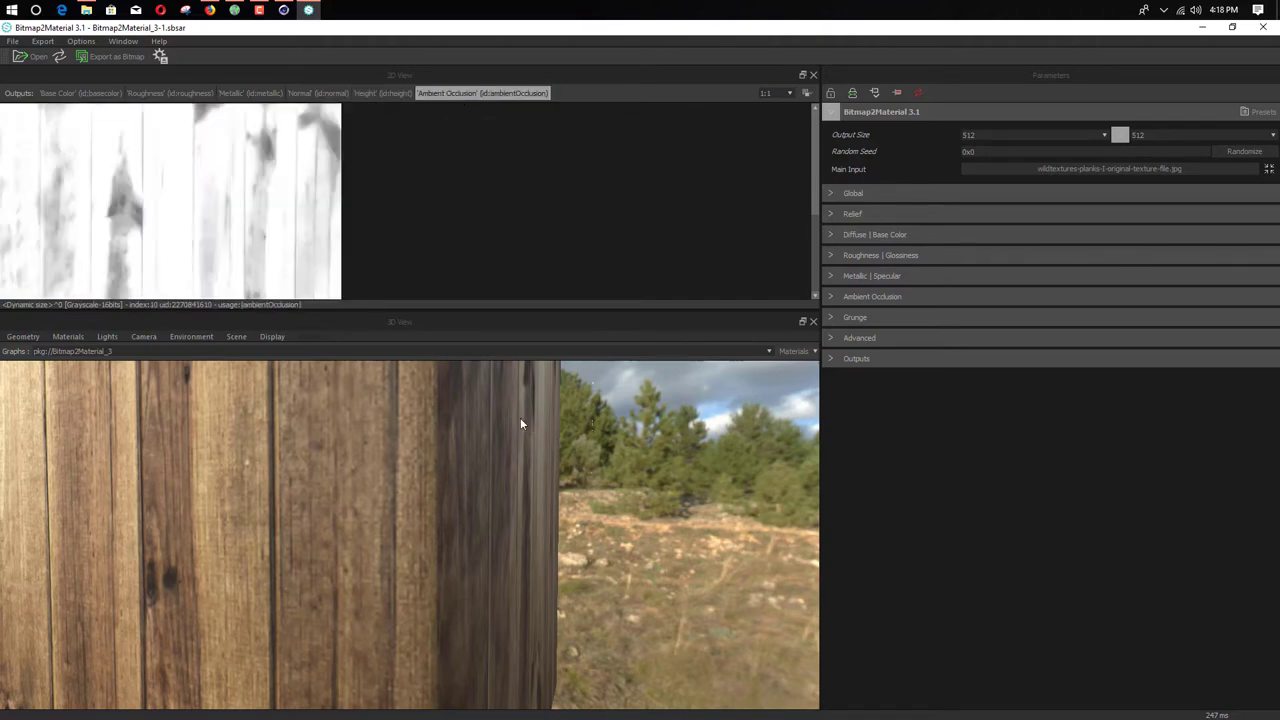
left_click_drag(520, 423, 707, 330)
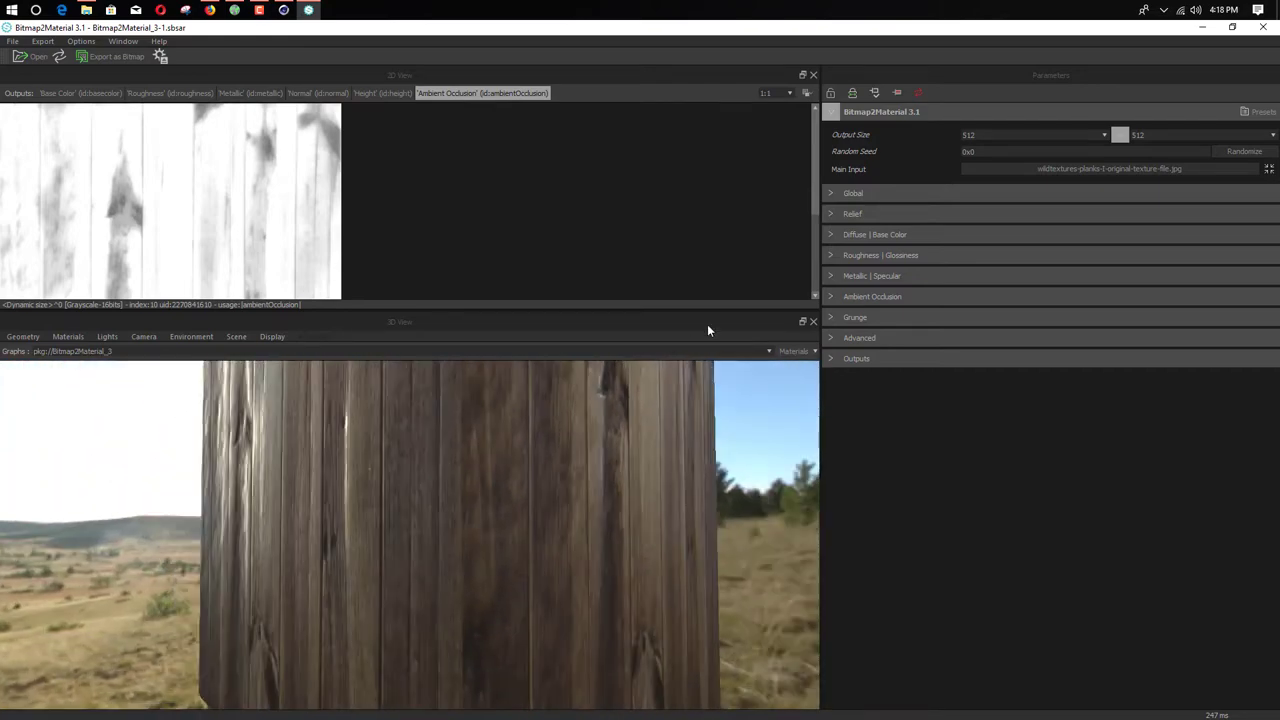
Step: Display the Normal output, raise the Relief Normal Intensity to 26.5, and check the wood surface on the cube
left_click(318, 93)
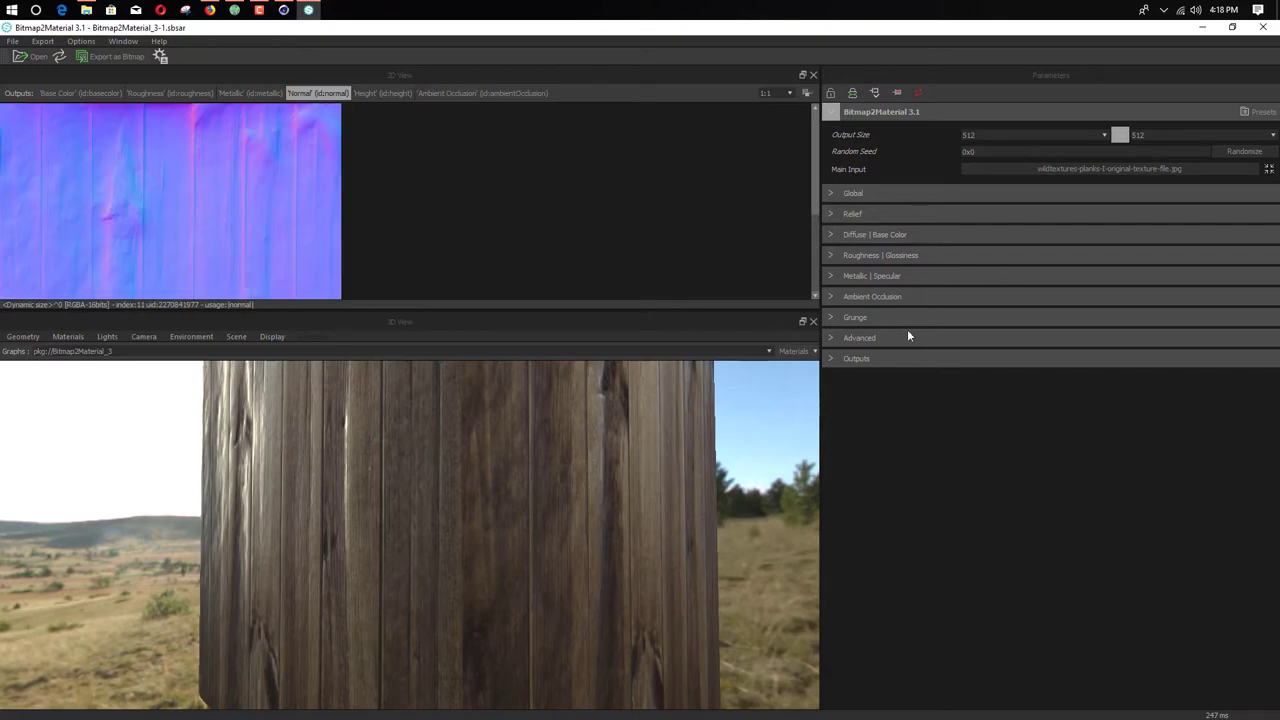
left_click(837, 214)
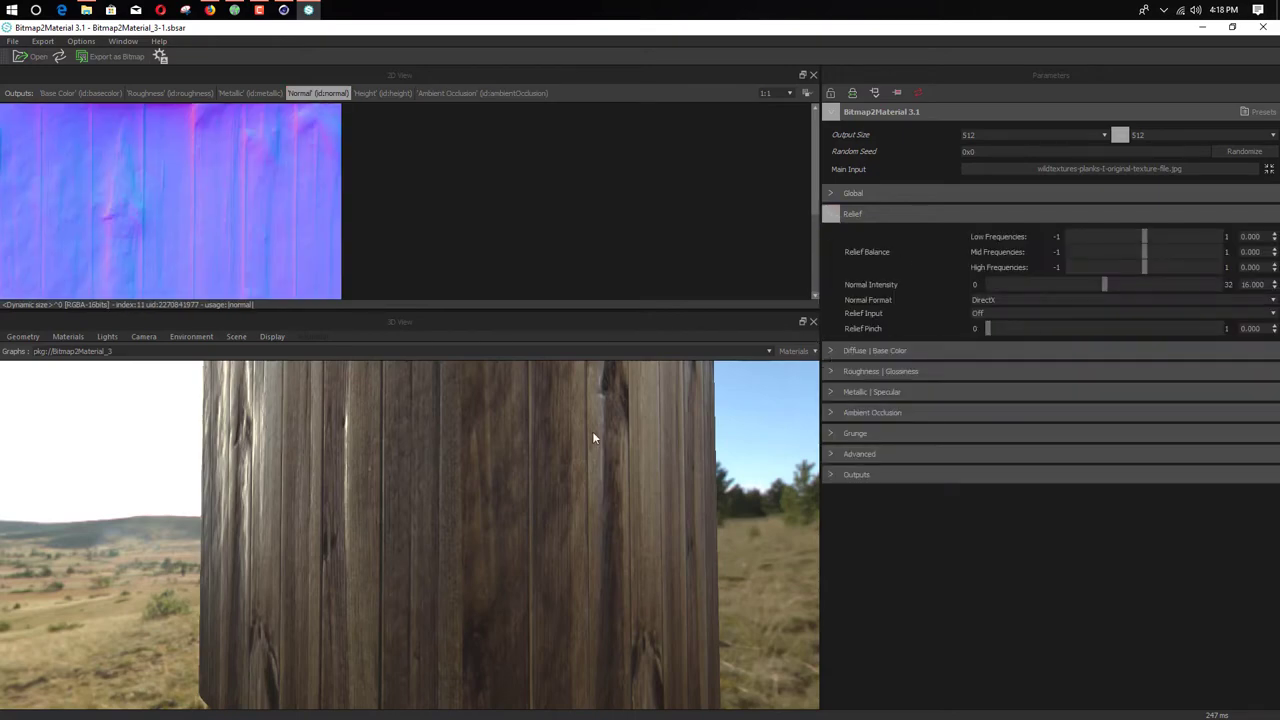
left_click_drag(592, 437, 556, 464)
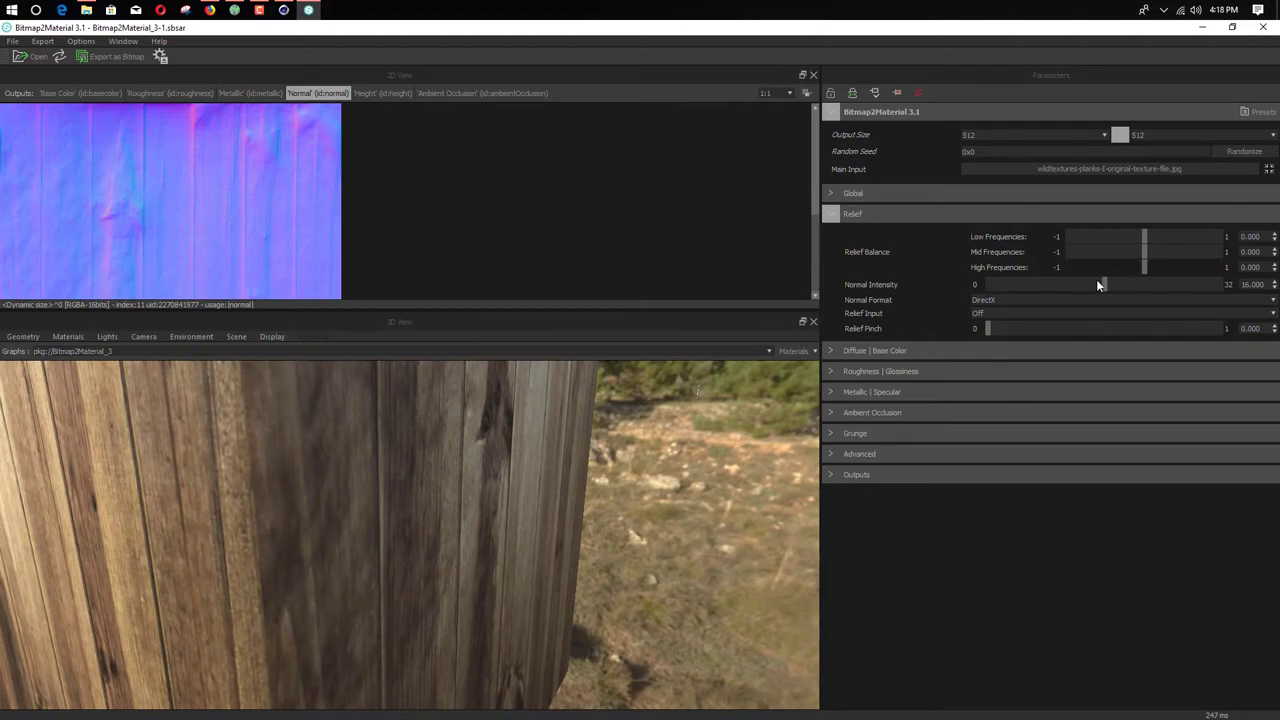
left_click_drag(1108, 284, 1182, 287)
left_click_drag(520, 445, 220, 420)
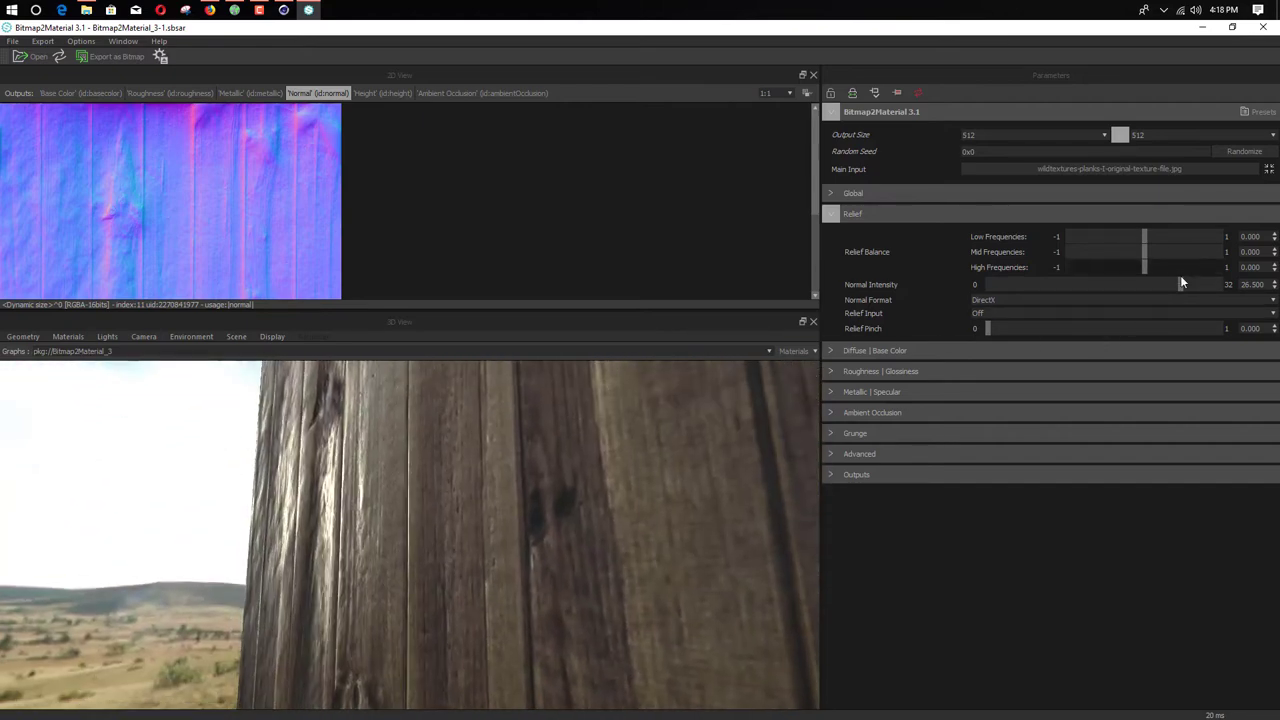
Step: Try a Normal Intensity of 0, set it to 14.844, and inspect the planks' relief on the cube
left_click_drag(1180, 278, 940, 290)
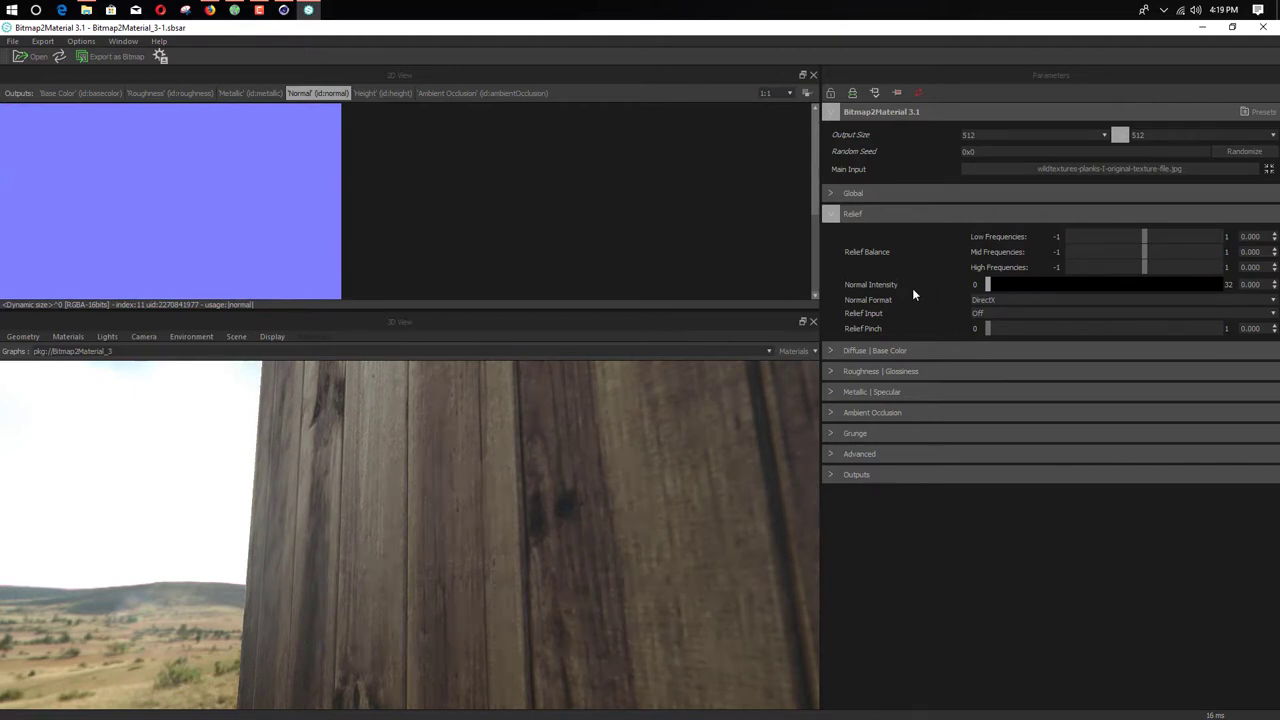
mouse_move(988, 285)
left_mouse_down()
mouse_move(1270, 288)
mouse_move(1029, 286)
mouse_move(1119, 288)
mouse_move(1077, 288)
mouse_move(1095, 288)
left_mouse_up()
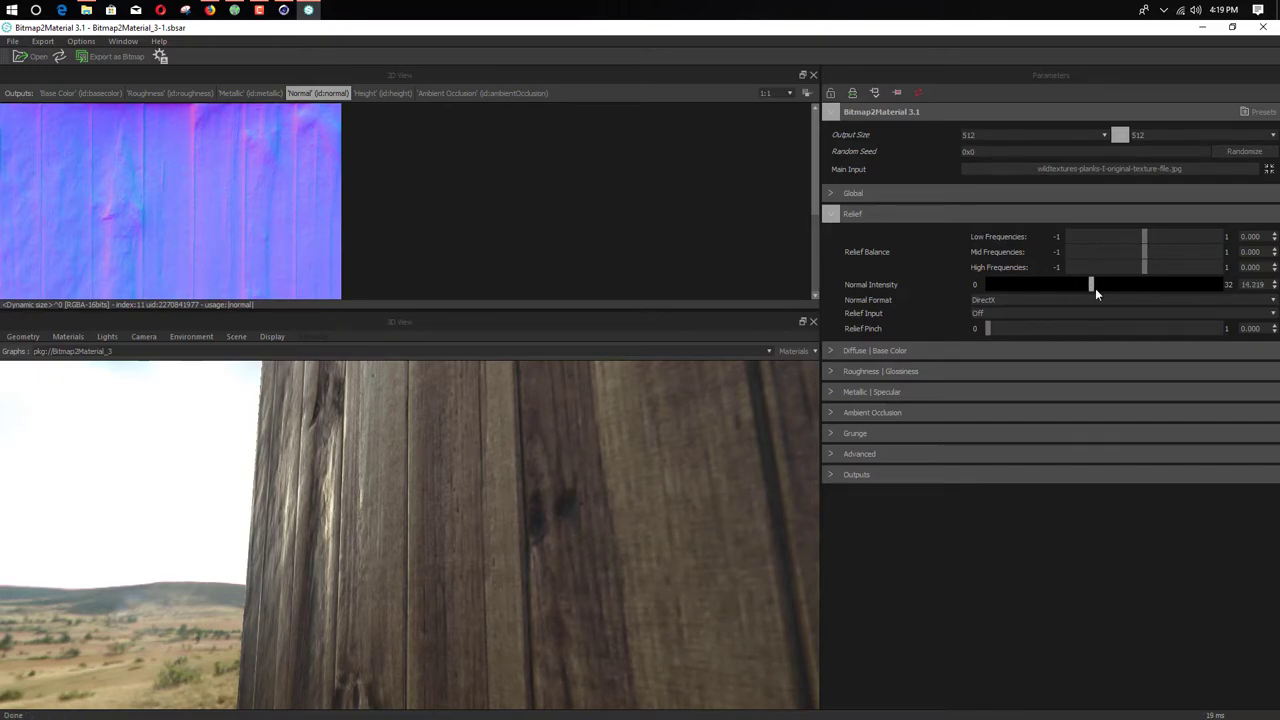
left_click_drag(360, 440, 314, 591)
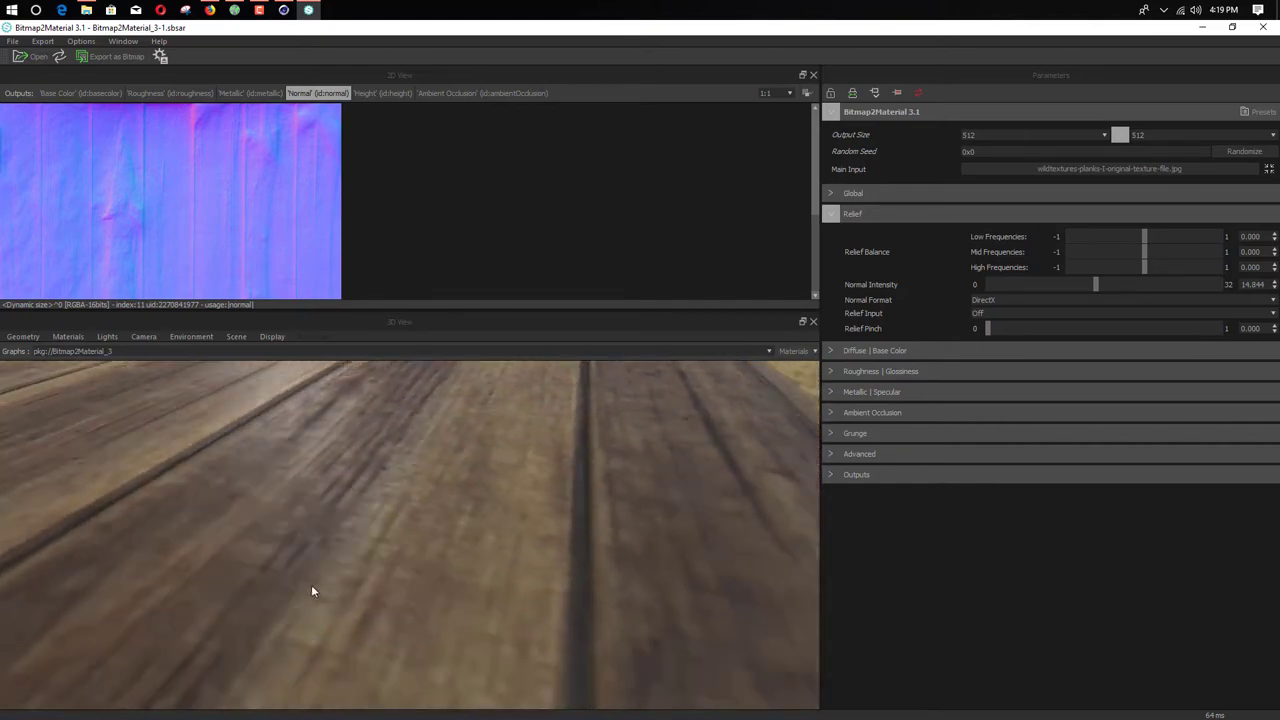
left_click_drag(205, 523, 304, 462)
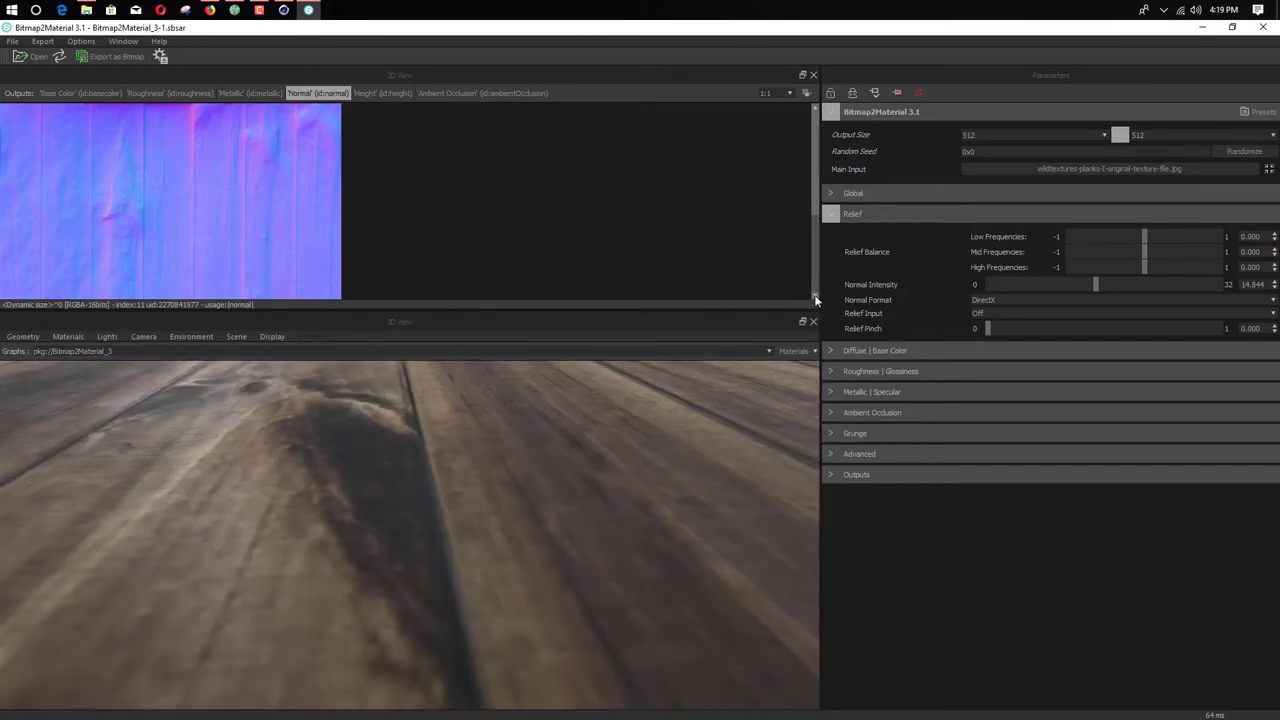
left_click(833, 215)
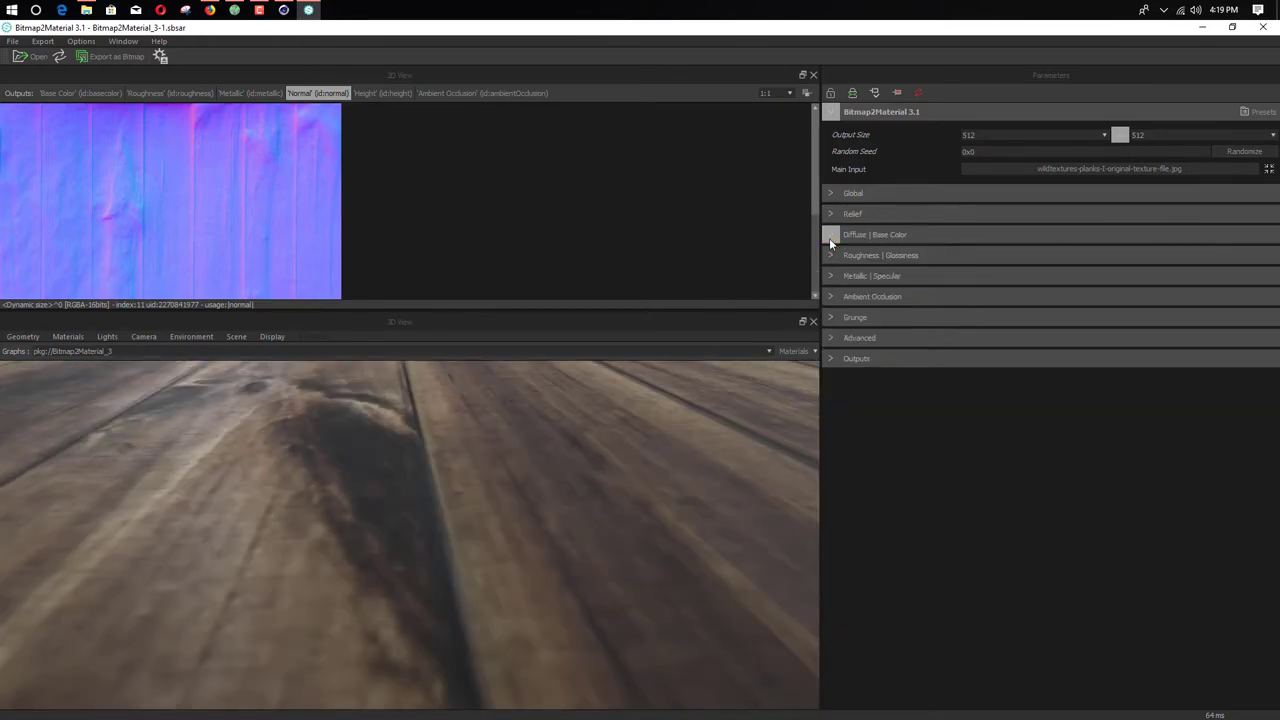
Step: Try a Base Color Luminosity of 0.170 and Hue Shift of 0.579, and settle on -0.008 and about 0.51
left_click(829, 236)
mouse_move(1119, 257)
left_mouse_down()
mouse_move(1137, 257)
mouse_move(1123, 257)
left_mouse_up()
left_click_drag(796, 468, 636, 527)
scroll(636, 528, "down", 3)
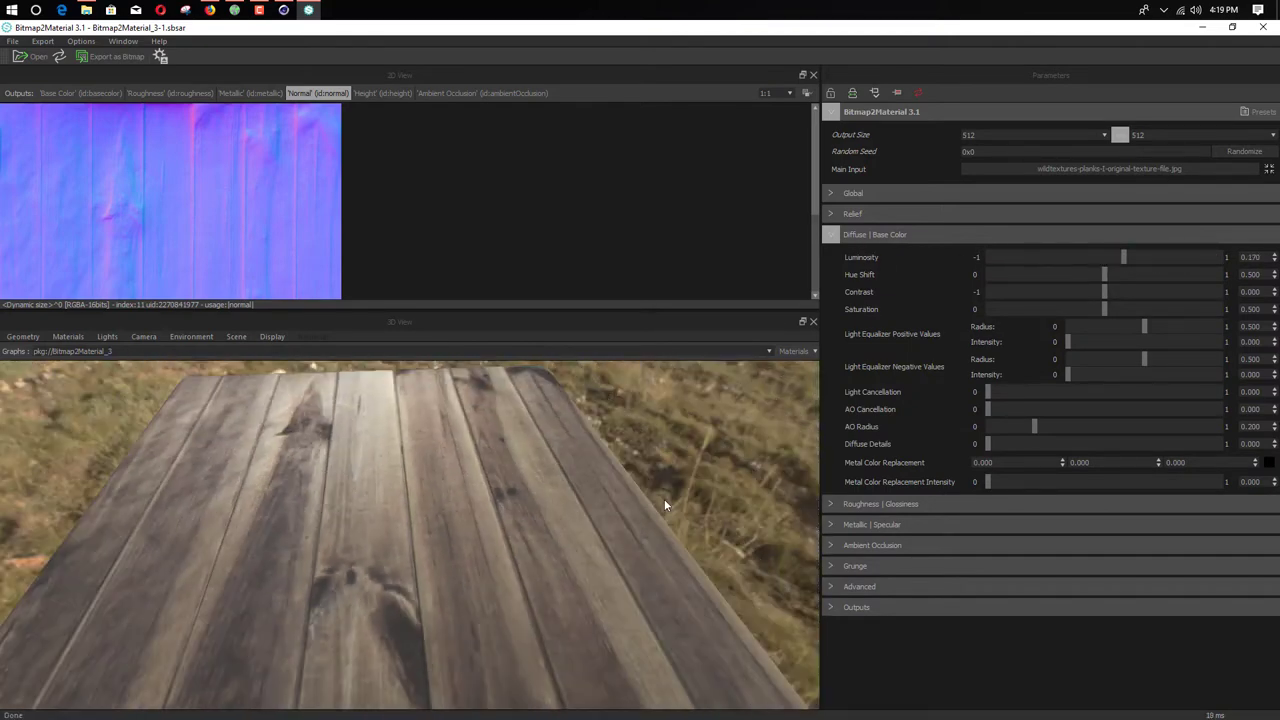
mouse_move(1104, 274)
left_mouse_down()
mouse_move(1152, 275)
mouse_move(1124, 277)
left_mouse_up()
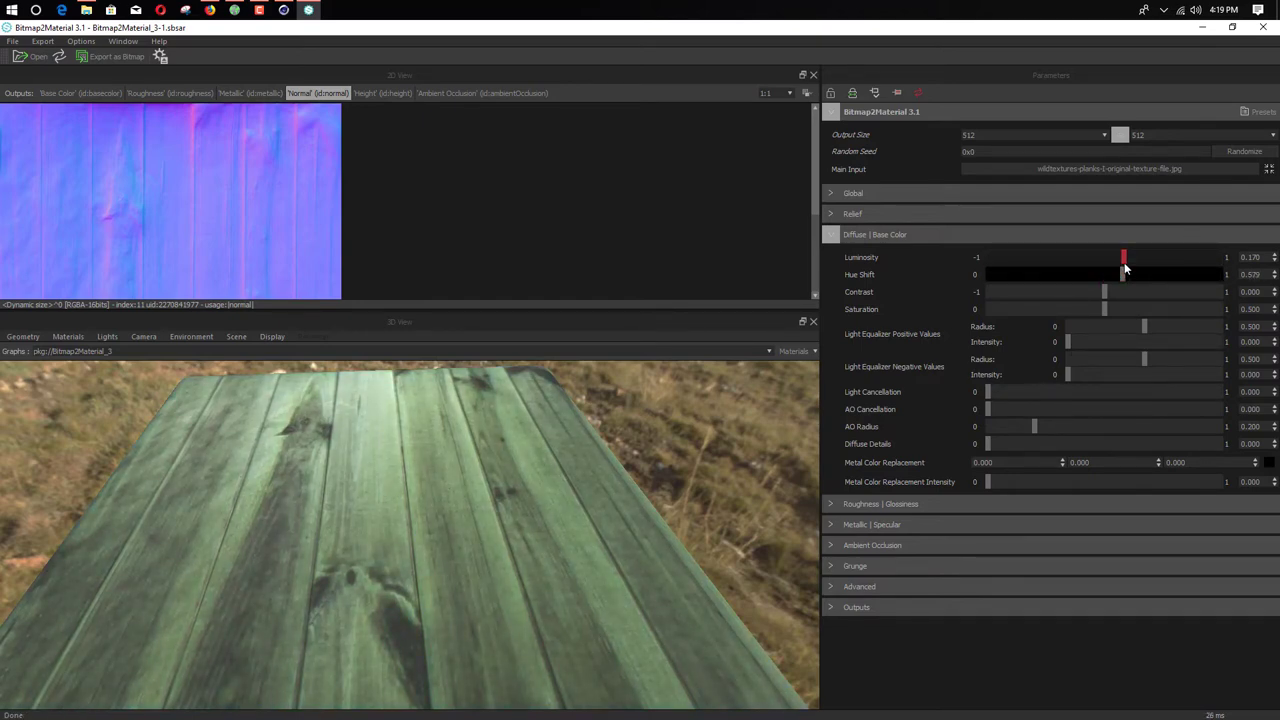
left_click_drag(1125, 259, 1106, 280)
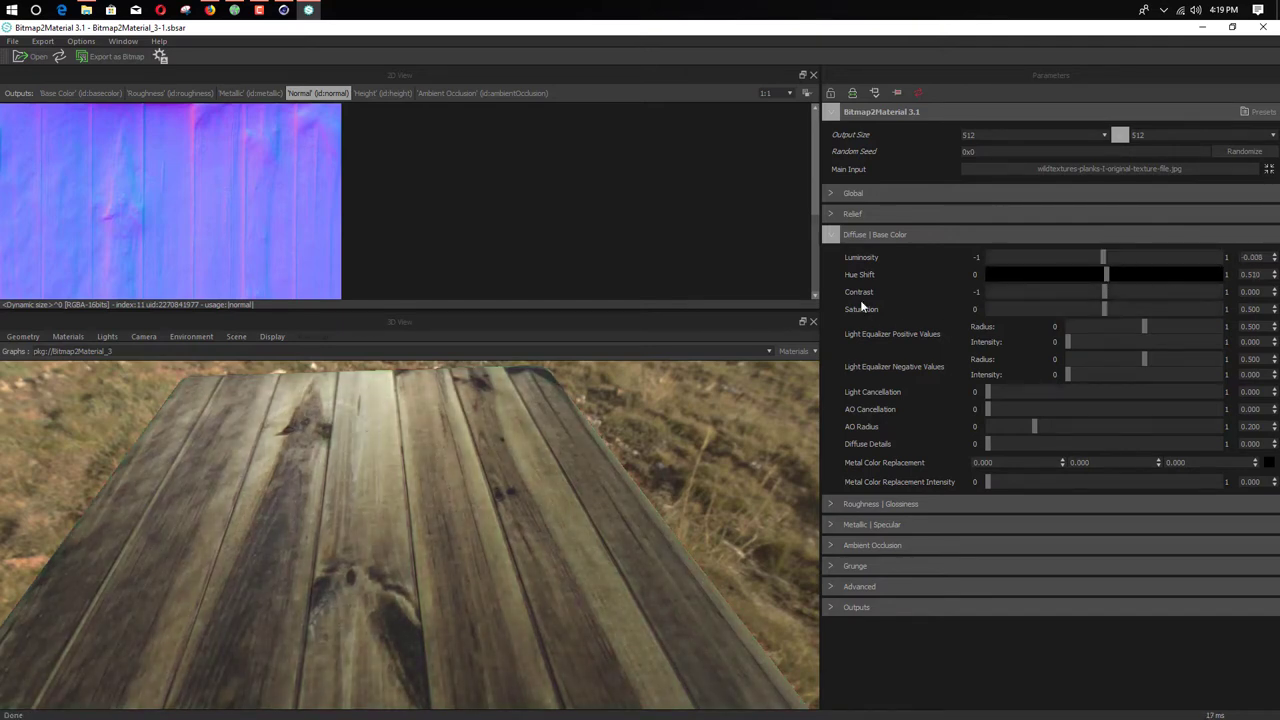
left_click(830, 236)
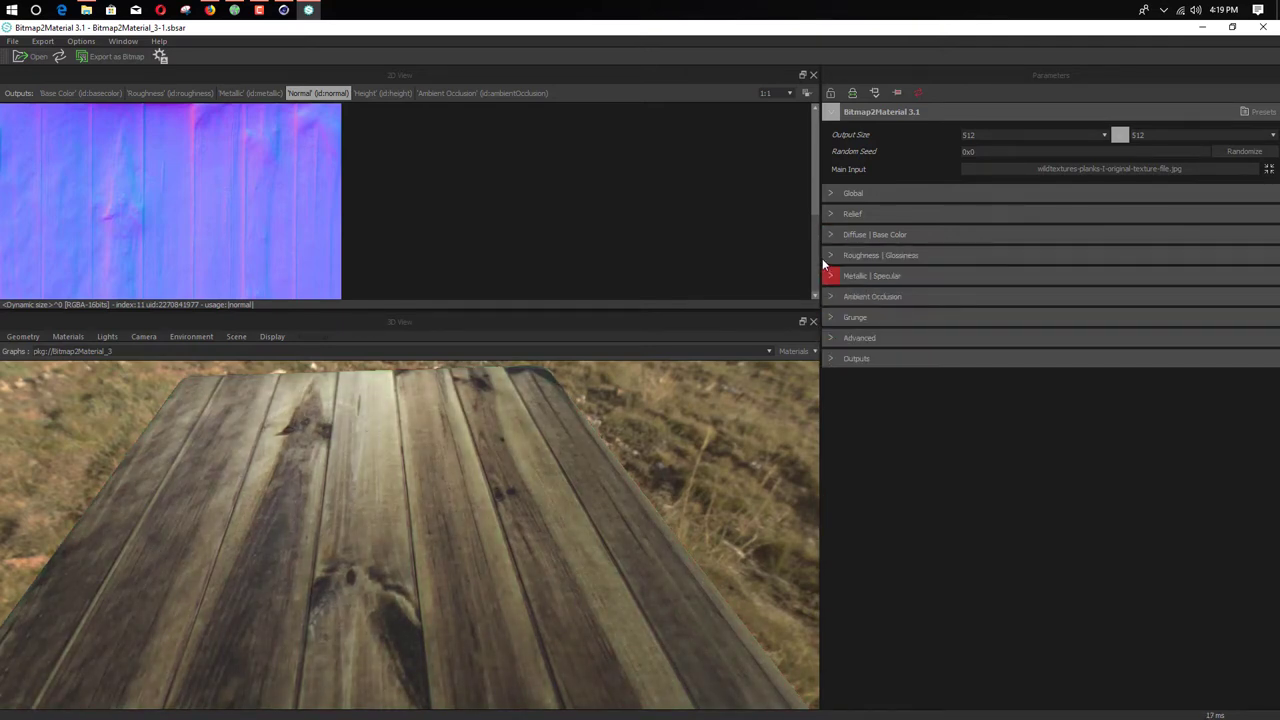
Step: Set the Advanced Input Scale to X 103.906 and Y 101.367
left_click(828, 338)
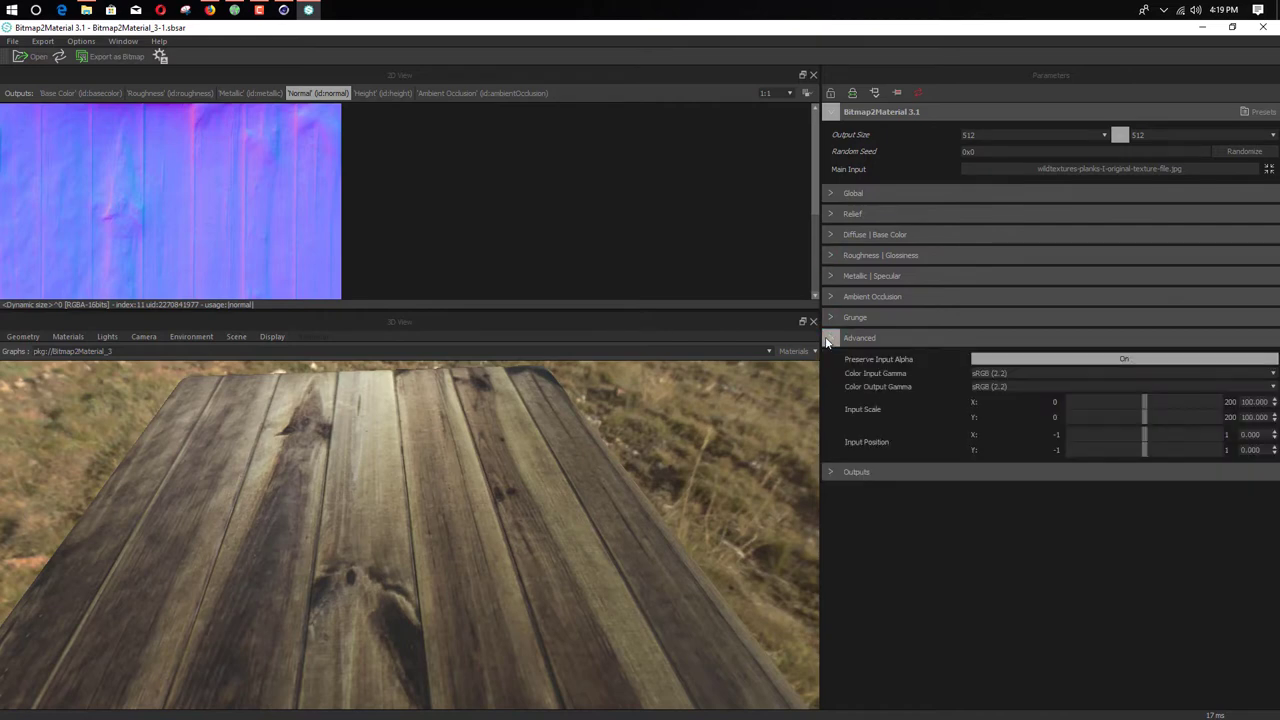
mouse_move(1146, 400)
left_mouse_down()
mouse_move(1160, 403)
mouse_move(1145, 421)
mouse_move(1186, 418)
mouse_move(1112, 417)
mouse_move(1145, 418)
left_mouse_up()
left_click(1146, 402)
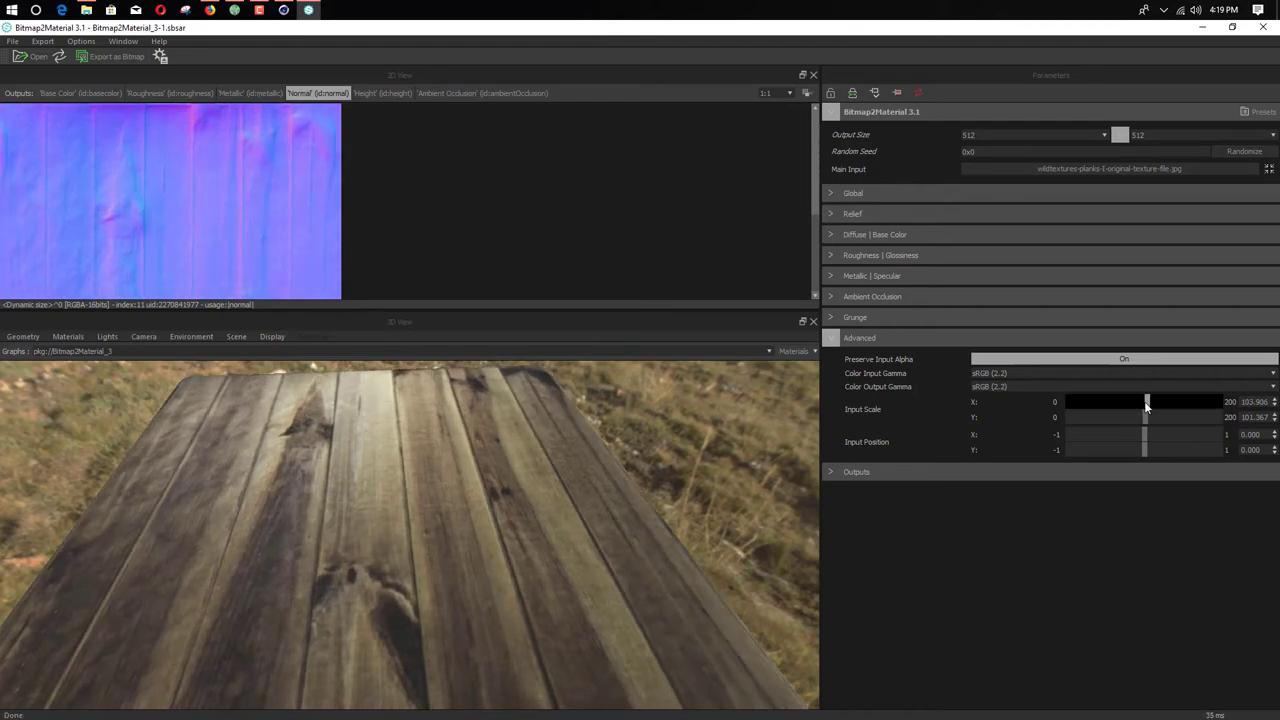
Step: Turn off the Metallic output in the Outputs settings and collapse the Advanced settings
left_click(832, 473)
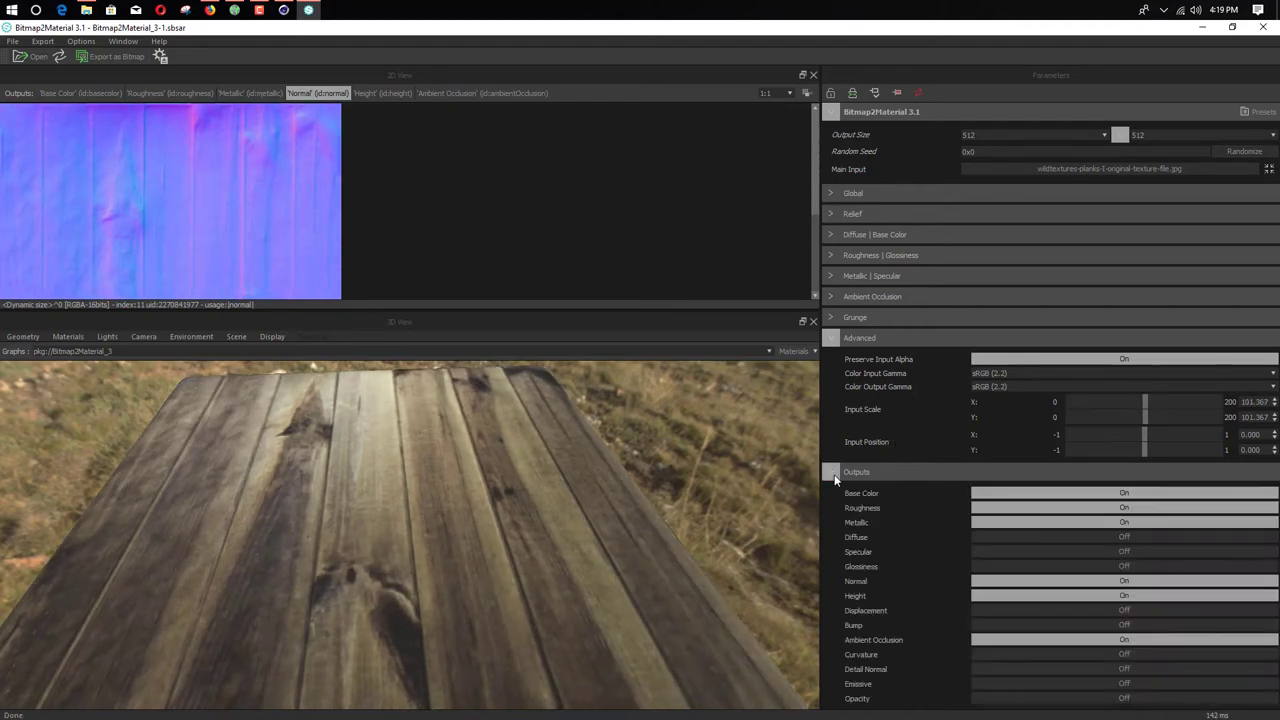
left_click(835, 476)
left_click(841, 475)
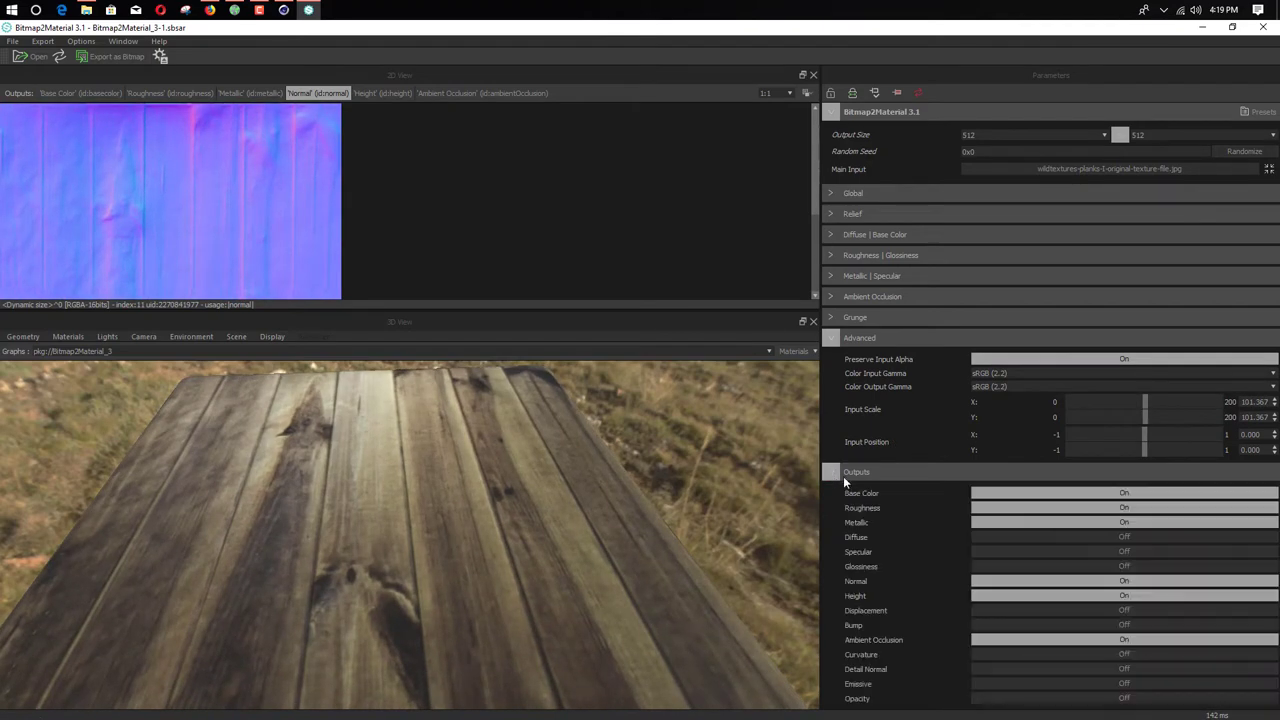
left_click(1085, 522)
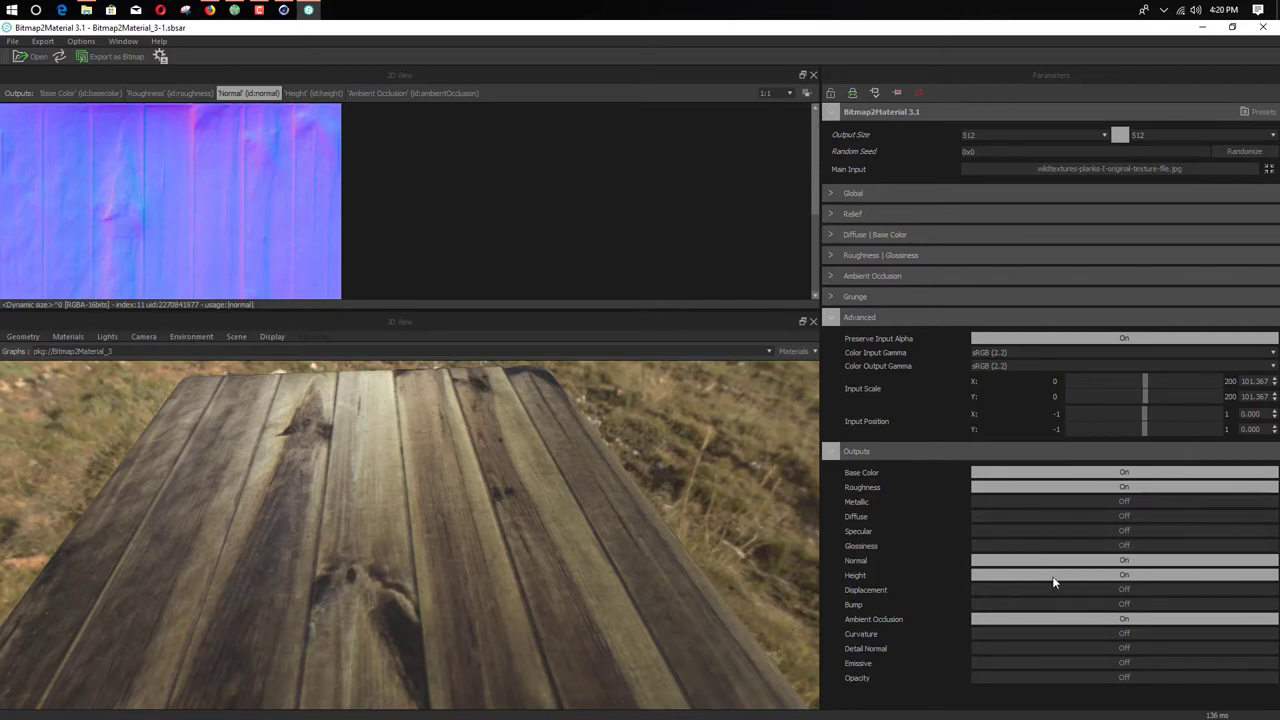
left_click(829, 317)
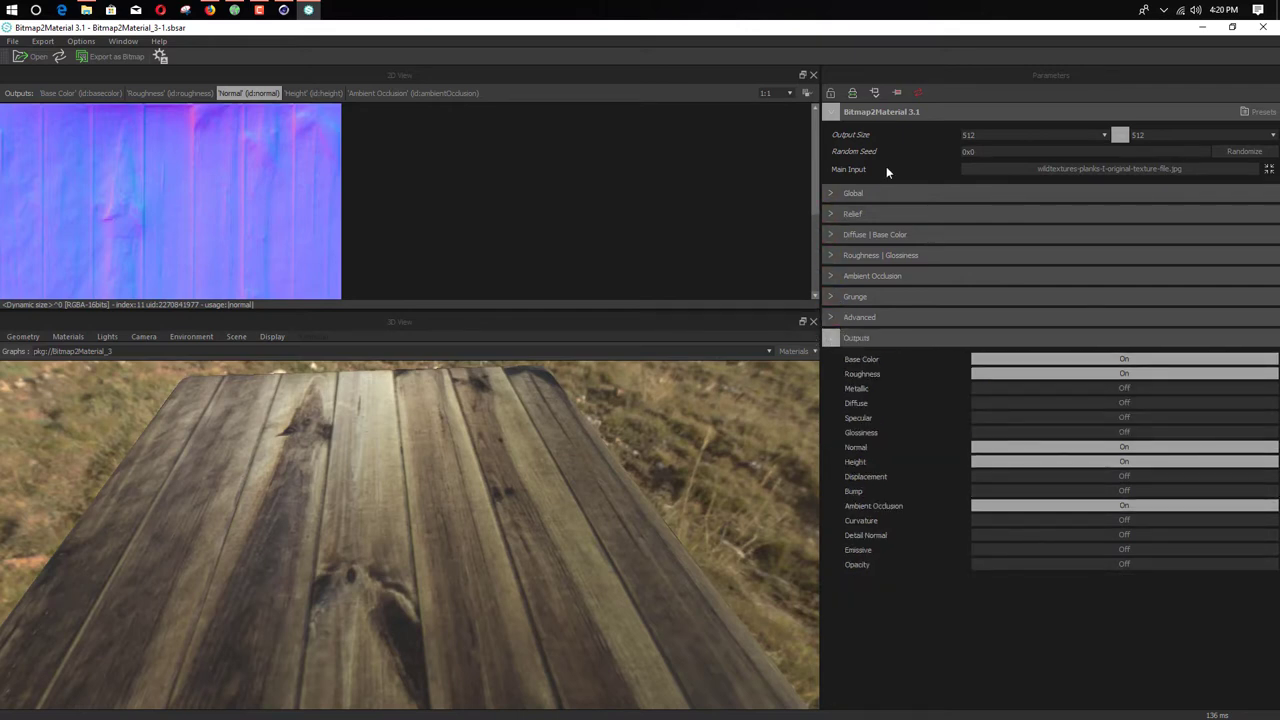
Step: Set the Output Size to 1024 × 1024 and inspect the planks on the cube up close
left_click(1257, 134)
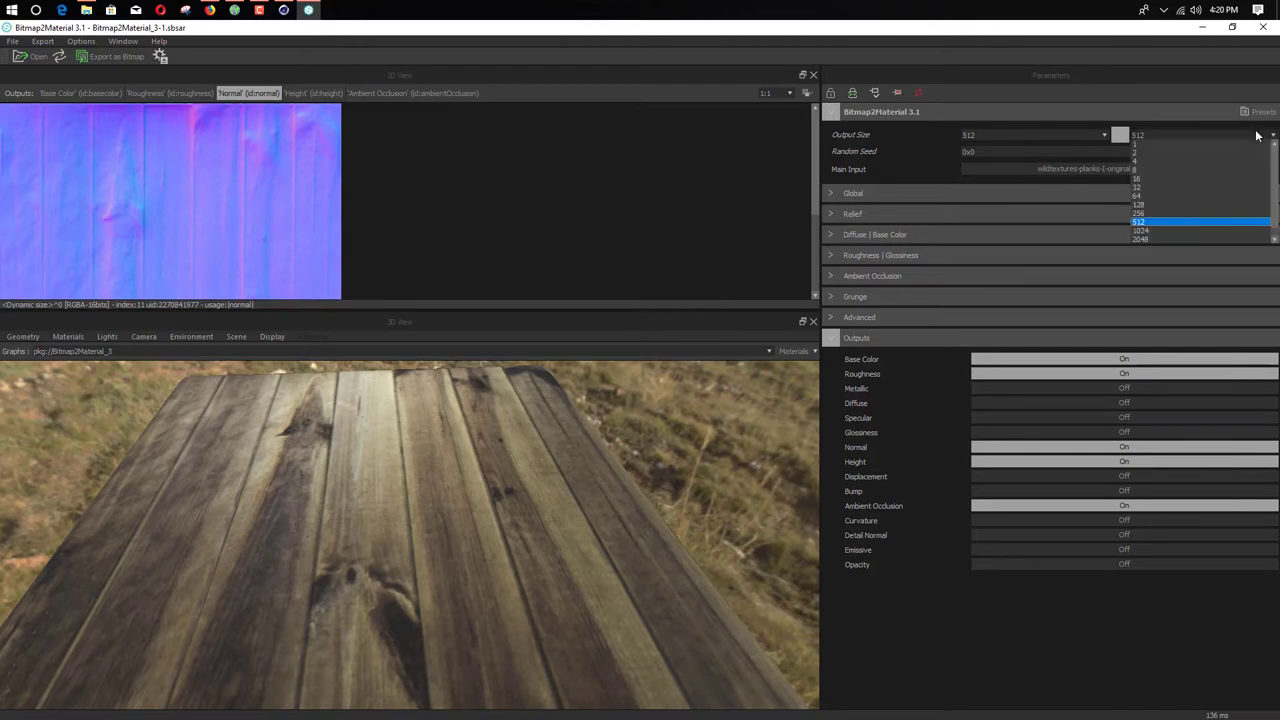
left_click(1235, 145)
left_click(1104, 134)
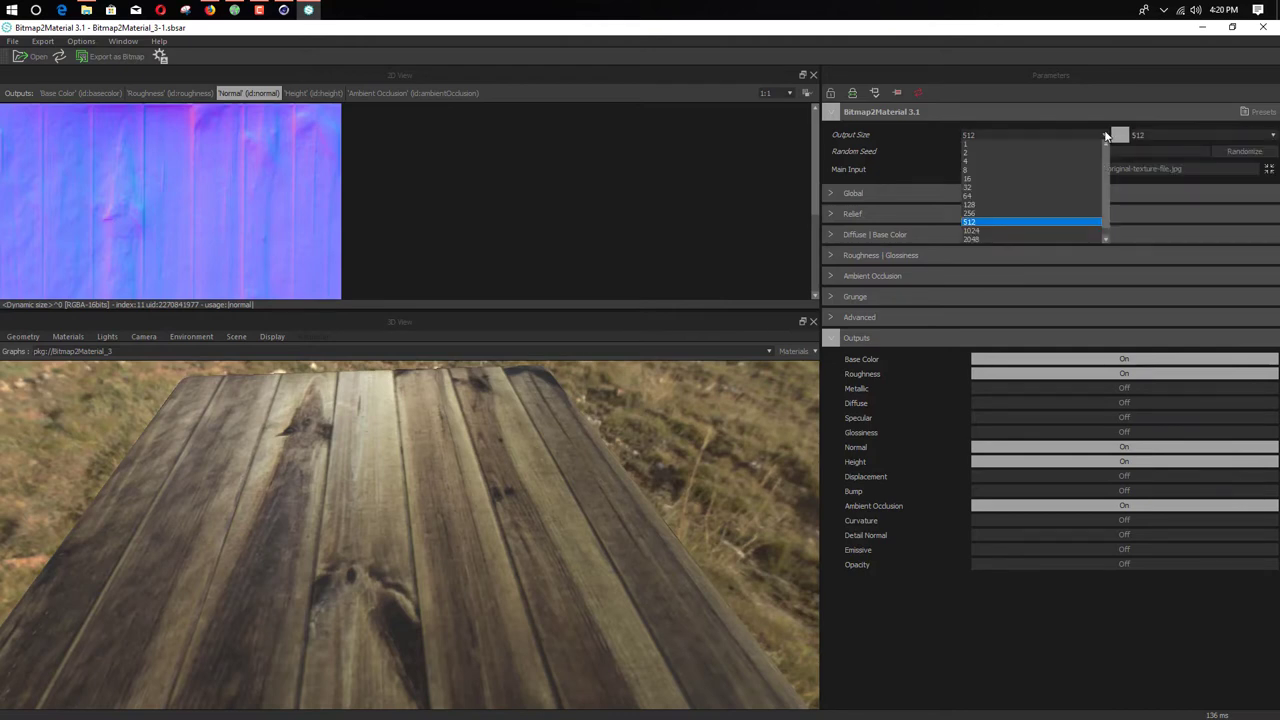
scroll(1019, 234, "down", 1)
left_click(982, 223)
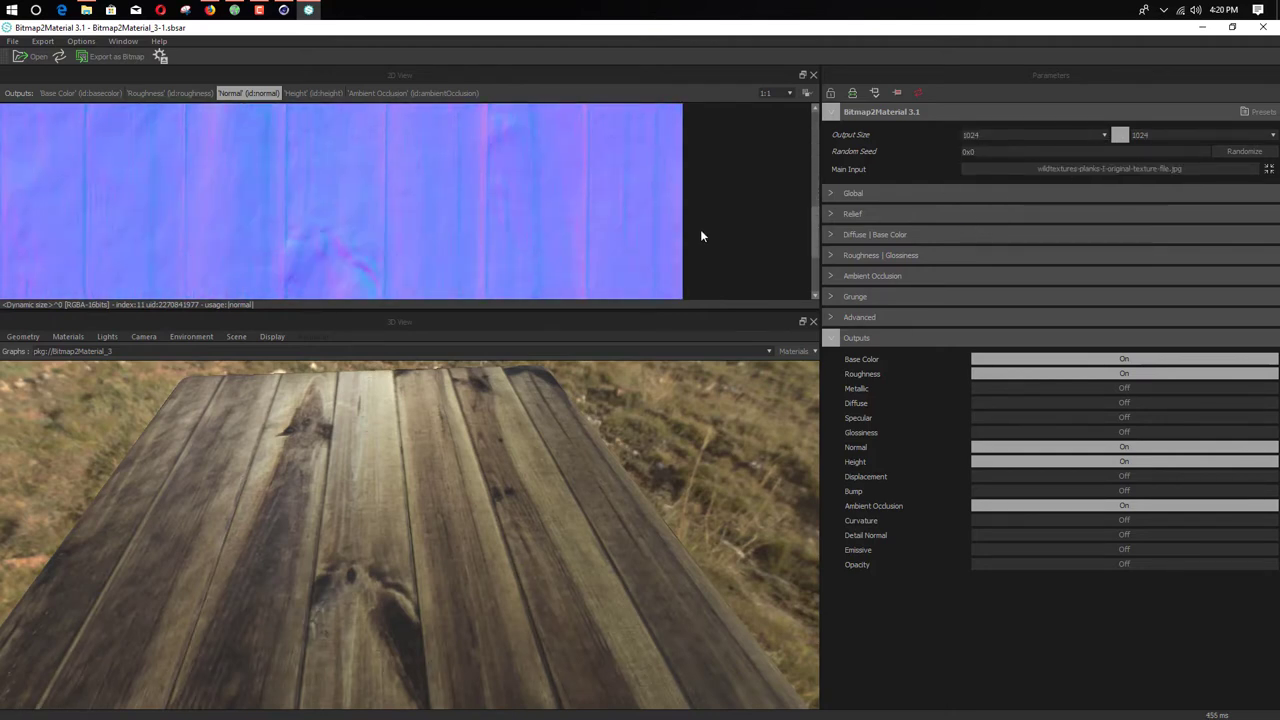
left_click_drag(455, 575, 251, 488)
scroll(254, 491, "up", 4)
left_click_drag(444, 485, 510, 497)
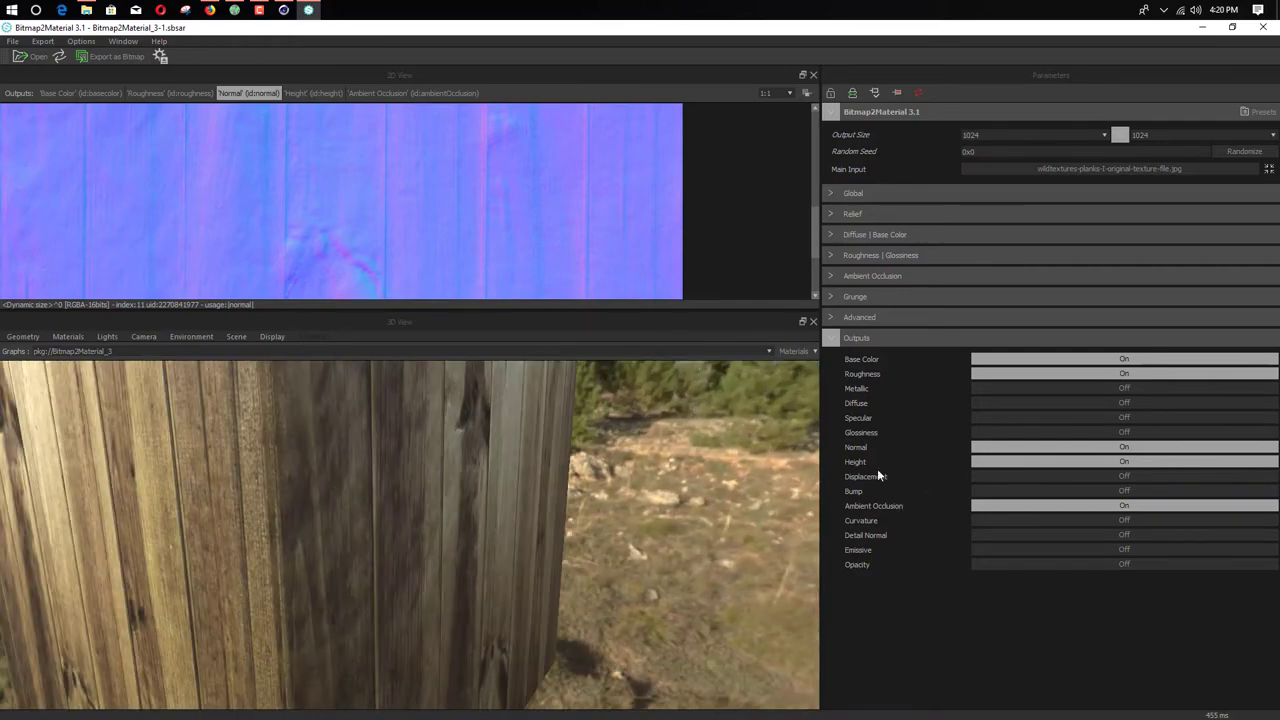
Step: Try the Bump output, preview its map, and turn the output back off
left_click(1032, 498)
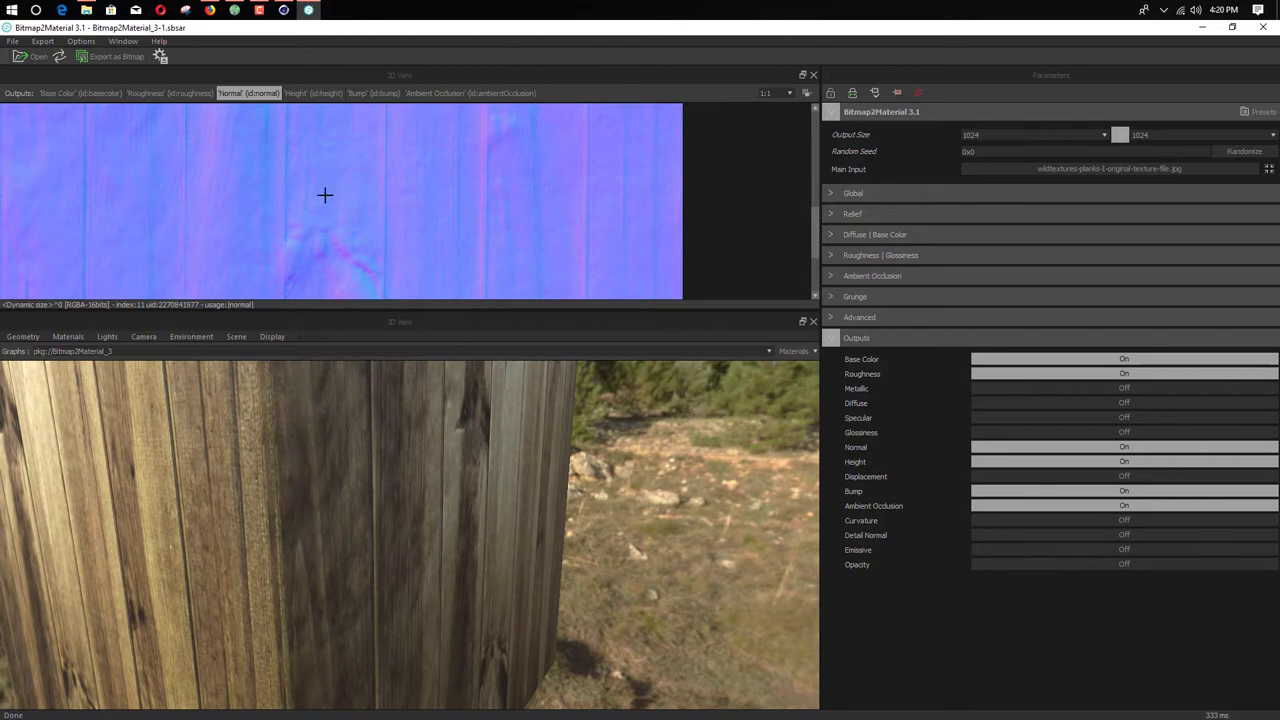
left_click(380, 96)
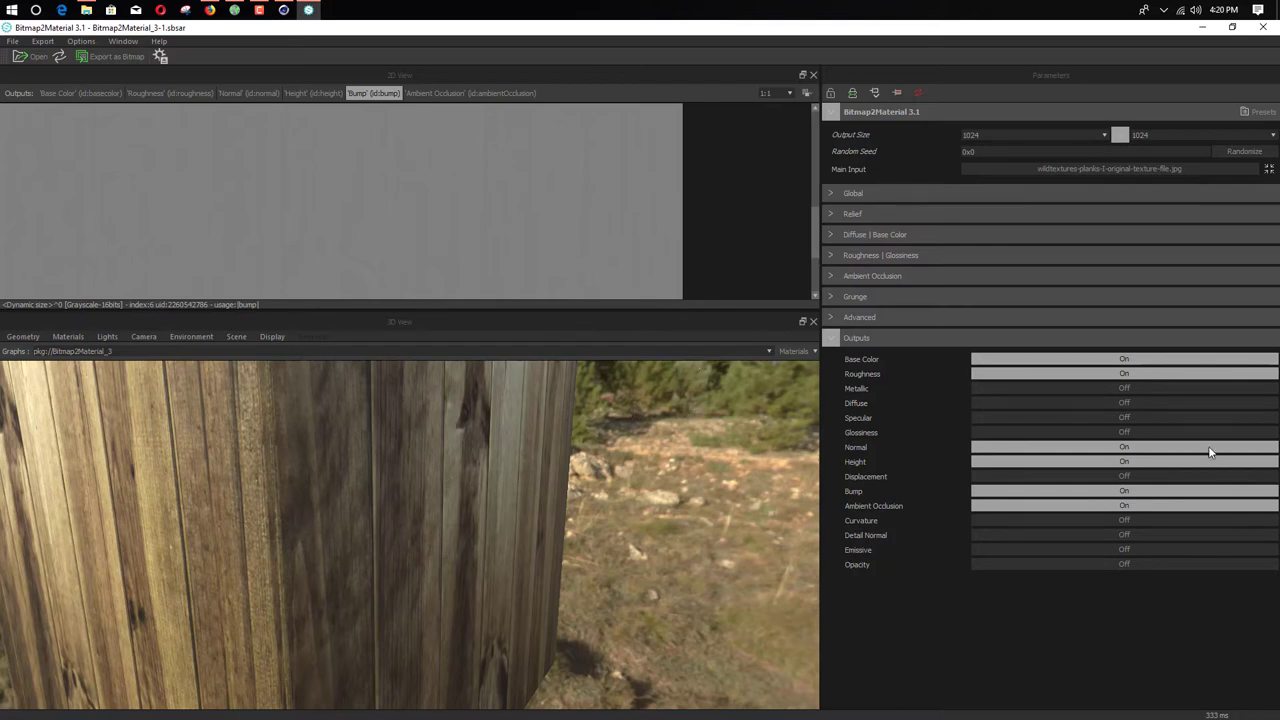
left_click(1130, 492)
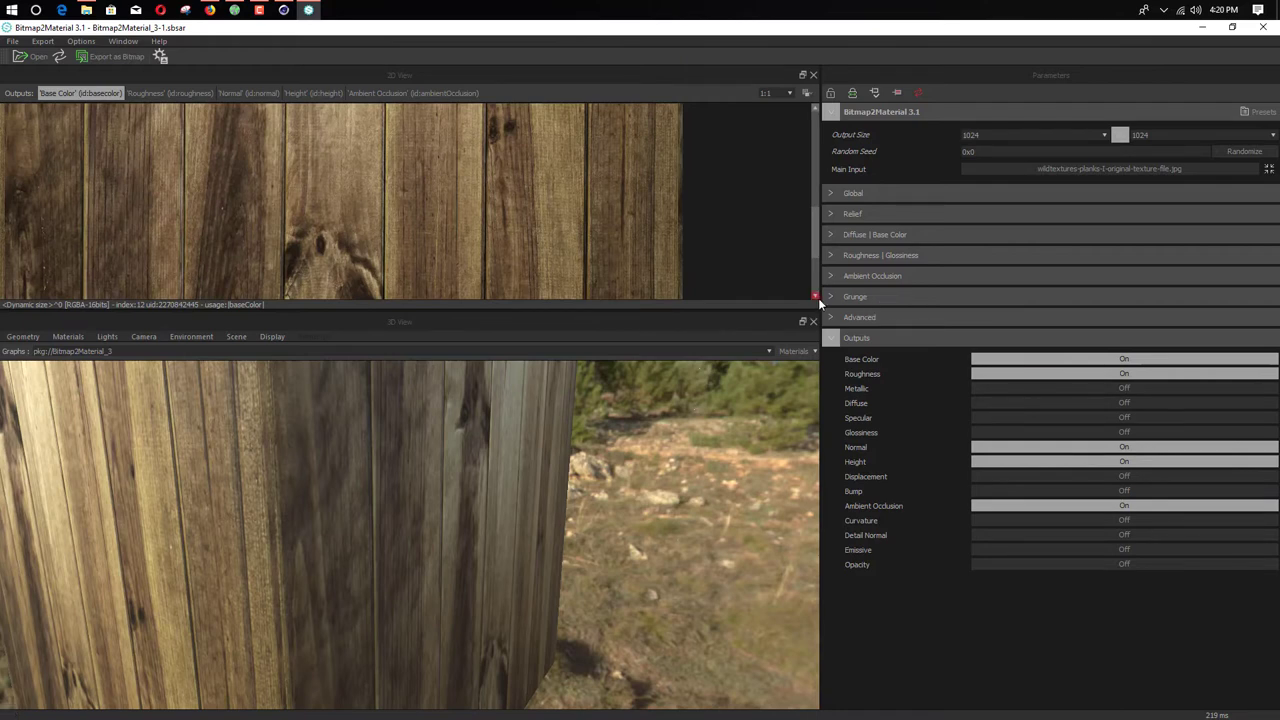
left_click(834, 337)
Step: Try turning Grunge on, browse its grunge choices, and set Grunge back to Off
left_click(832, 298)
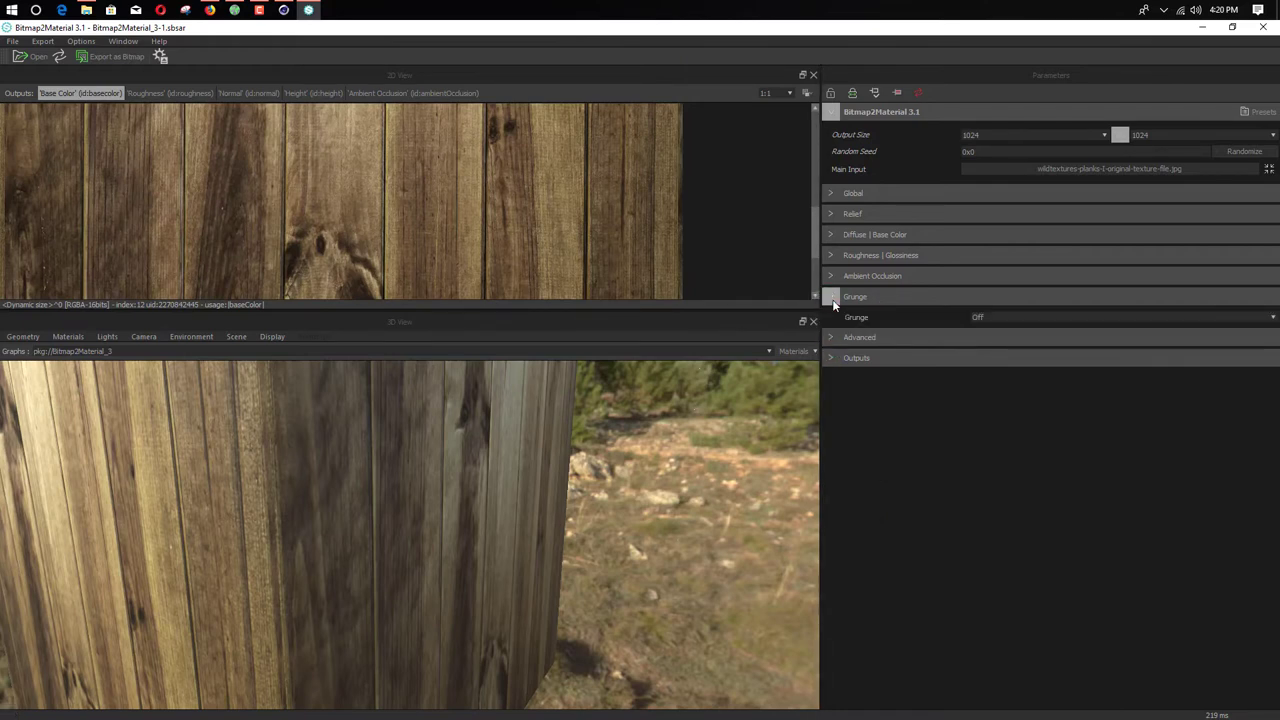
left_click(1038, 317)
left_click(1034, 330)
left_click(1033, 331)
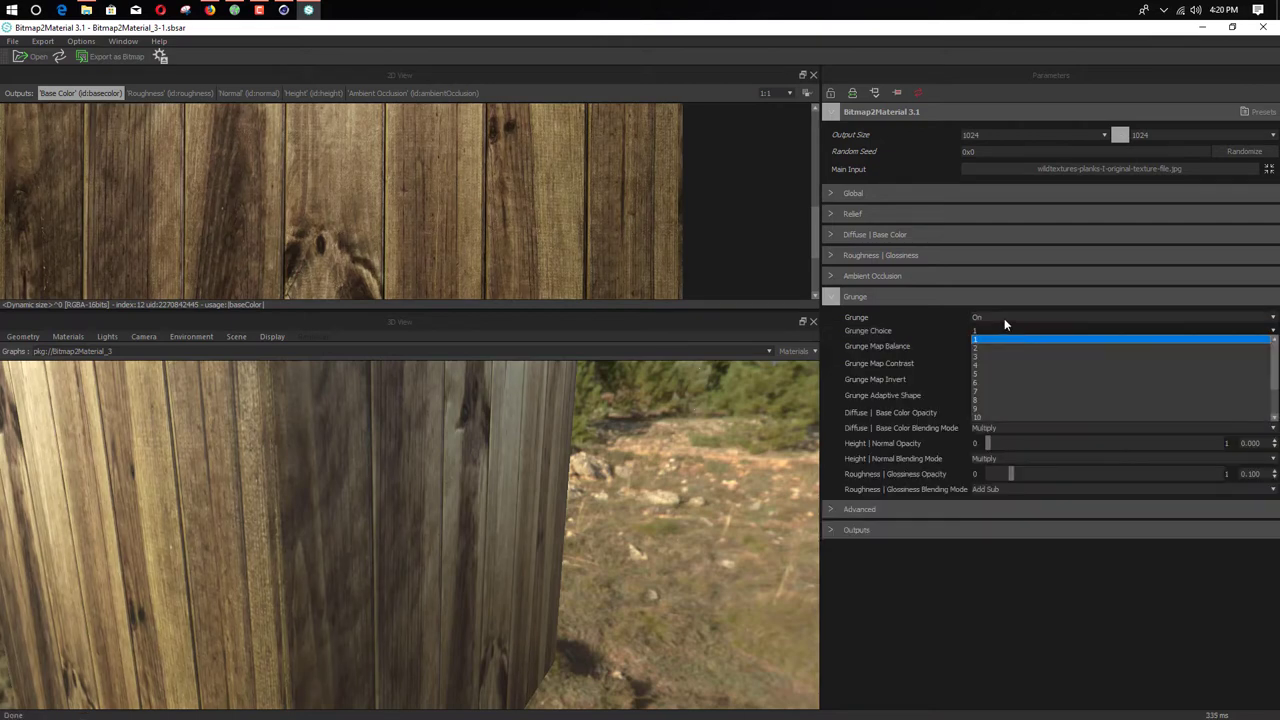
left_click(1004, 318)
left_click(1008, 334)
left_click(1007, 317)
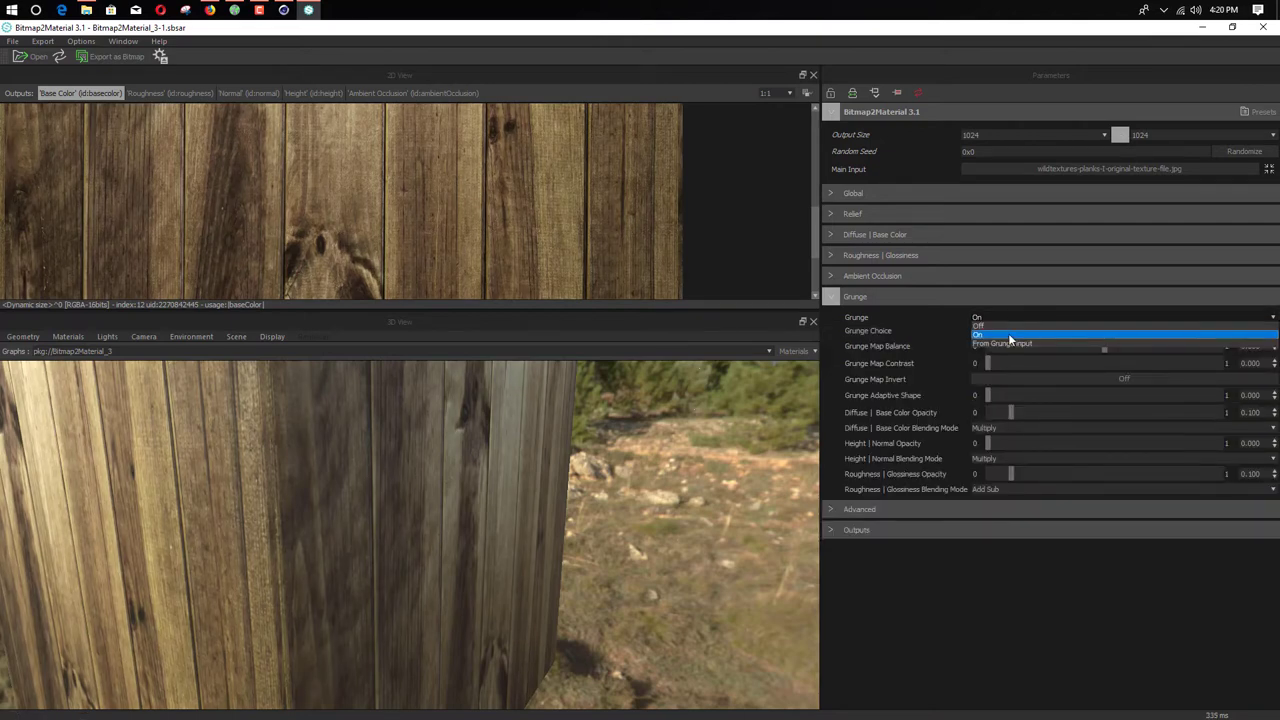
left_click(1002, 325)
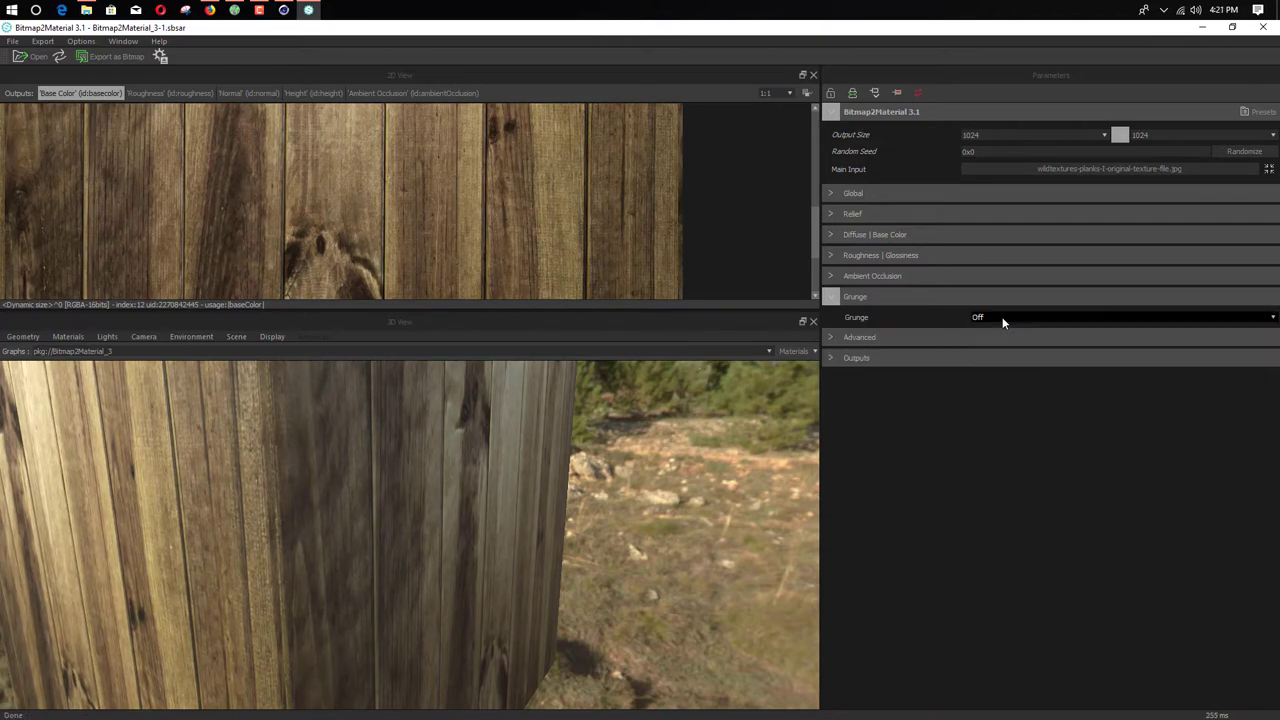
Step: Compare the planks on the cube with Grunge on and off, leaving it off, and inspect the cube's other sides
left_click(1003, 320)
left_click(1002, 335)
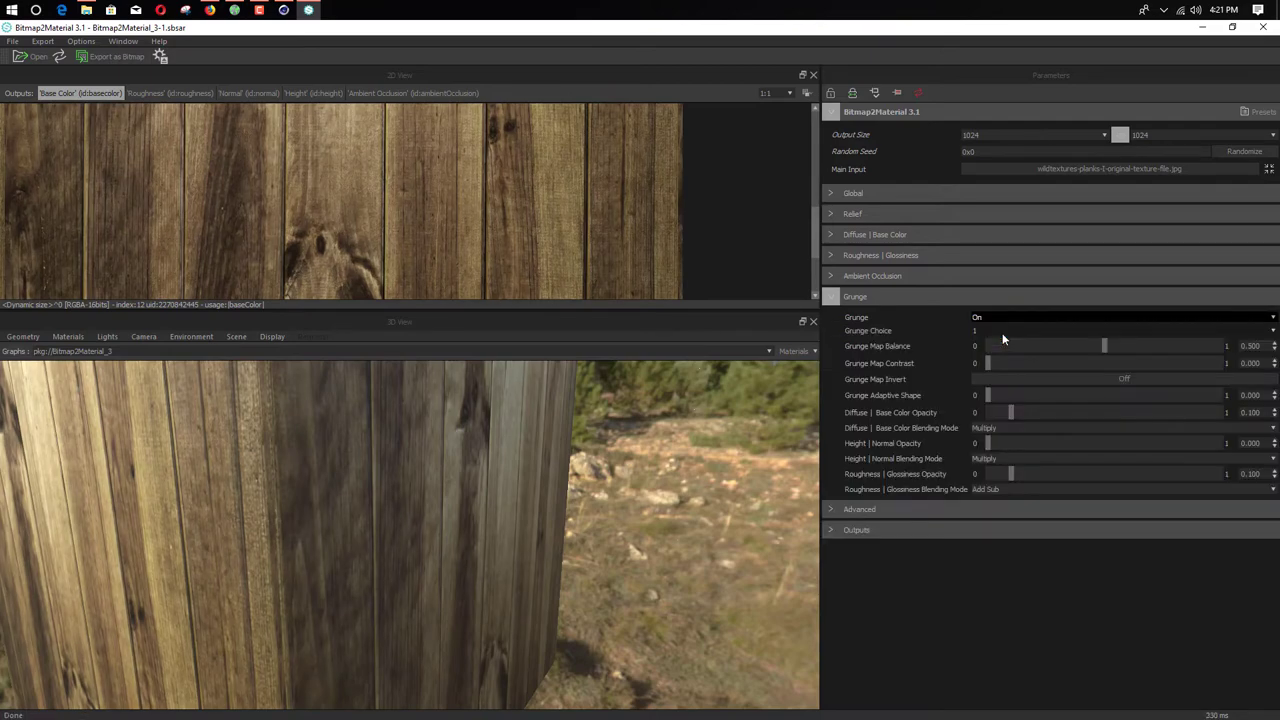
left_click_drag(324, 402, 460, 400)
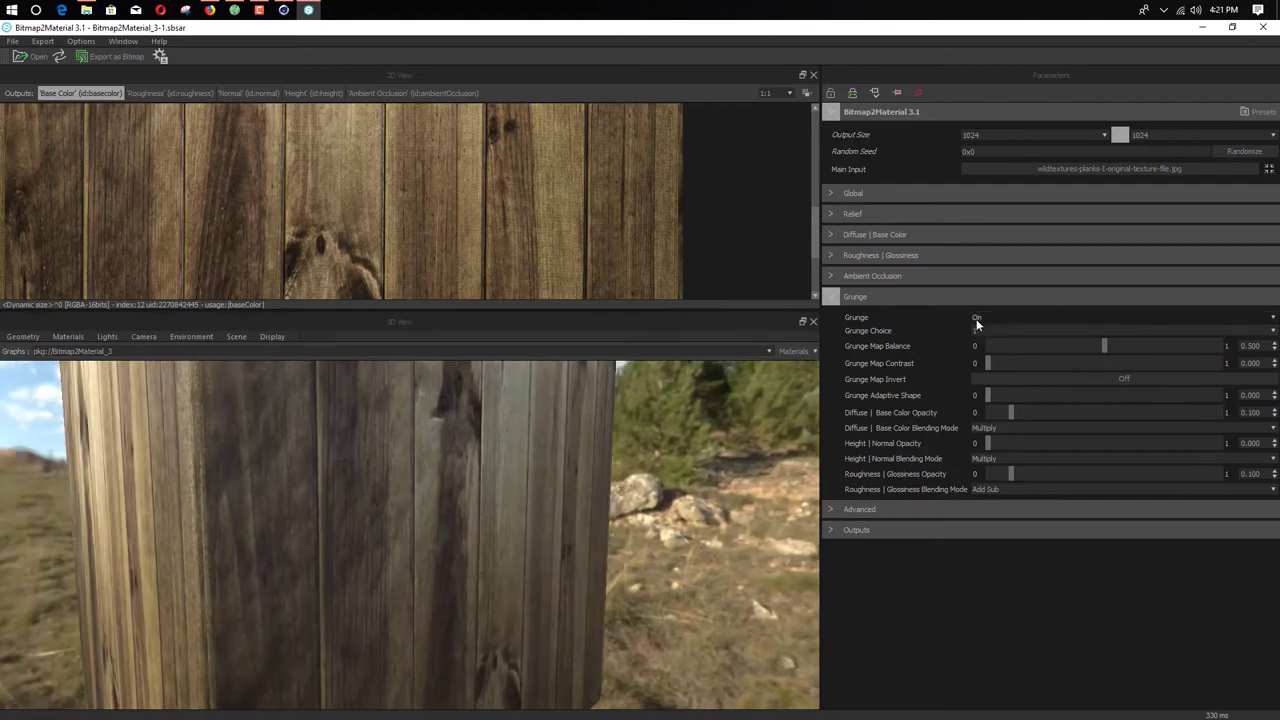
left_click(977, 320)
left_click(993, 328)
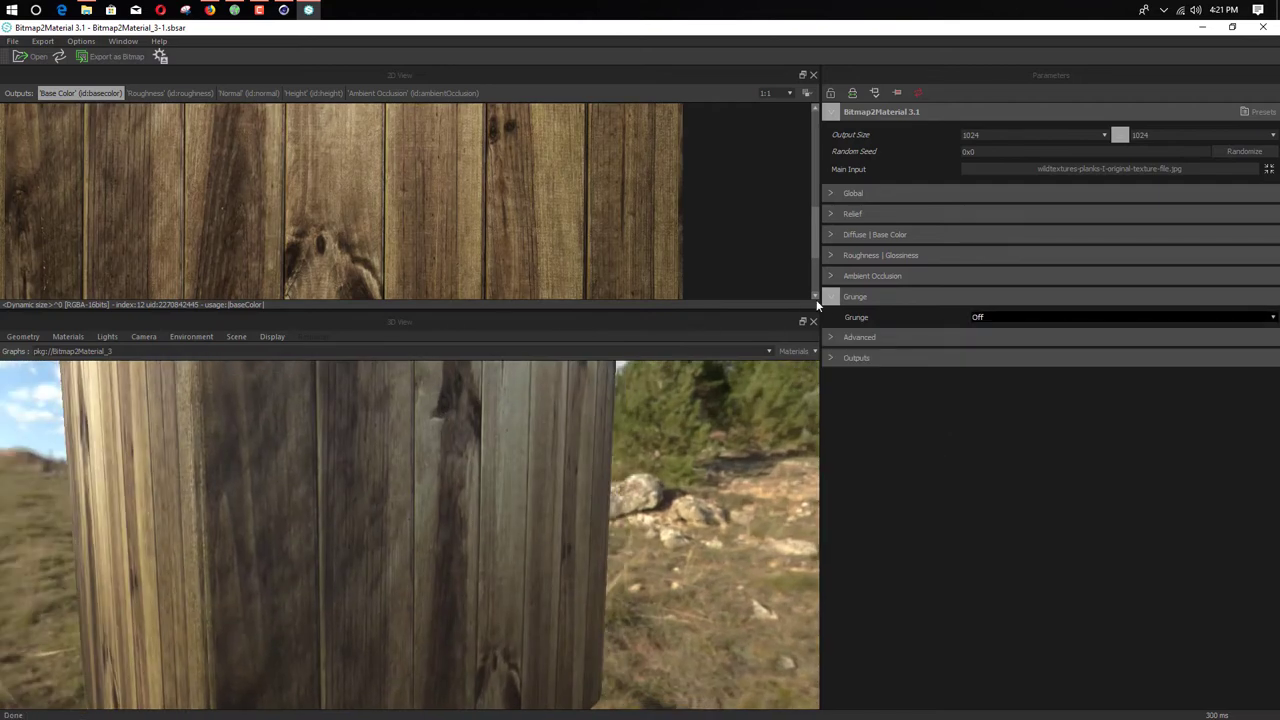
left_click_drag(542, 441, 444, 400)
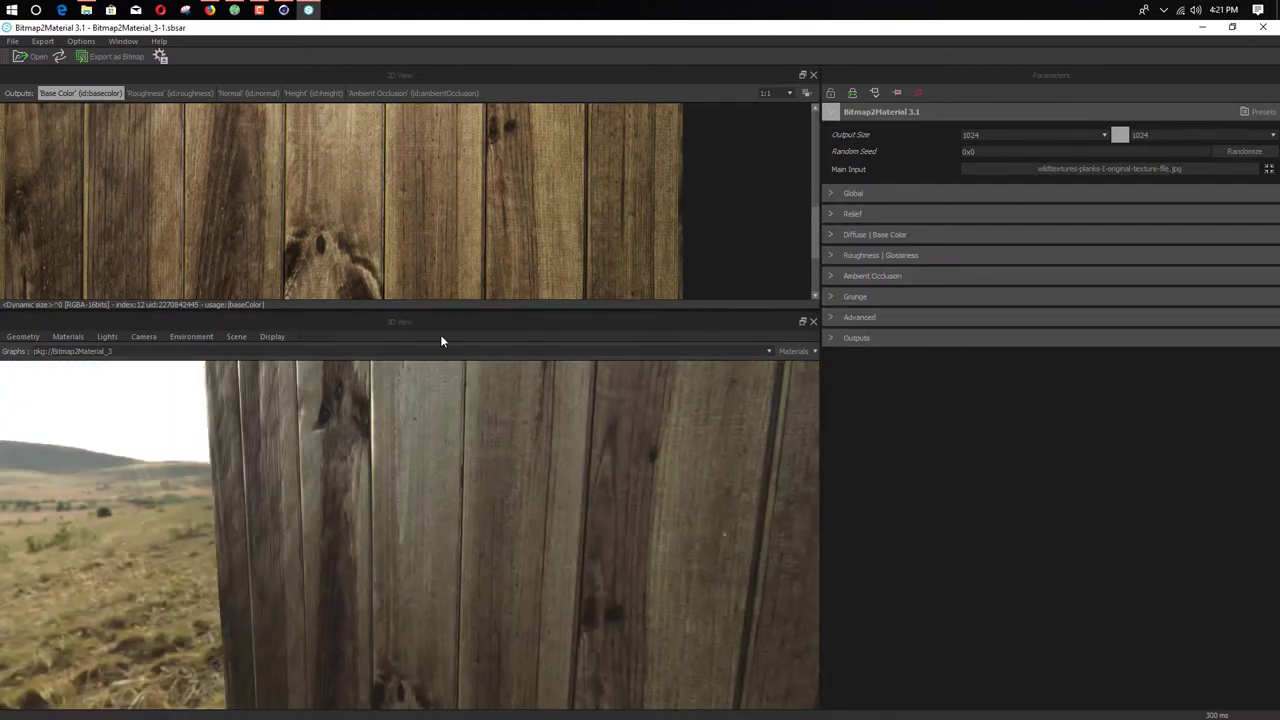
scroll(443, 258, "down", 2)
scroll(530, 494, "down", 5)
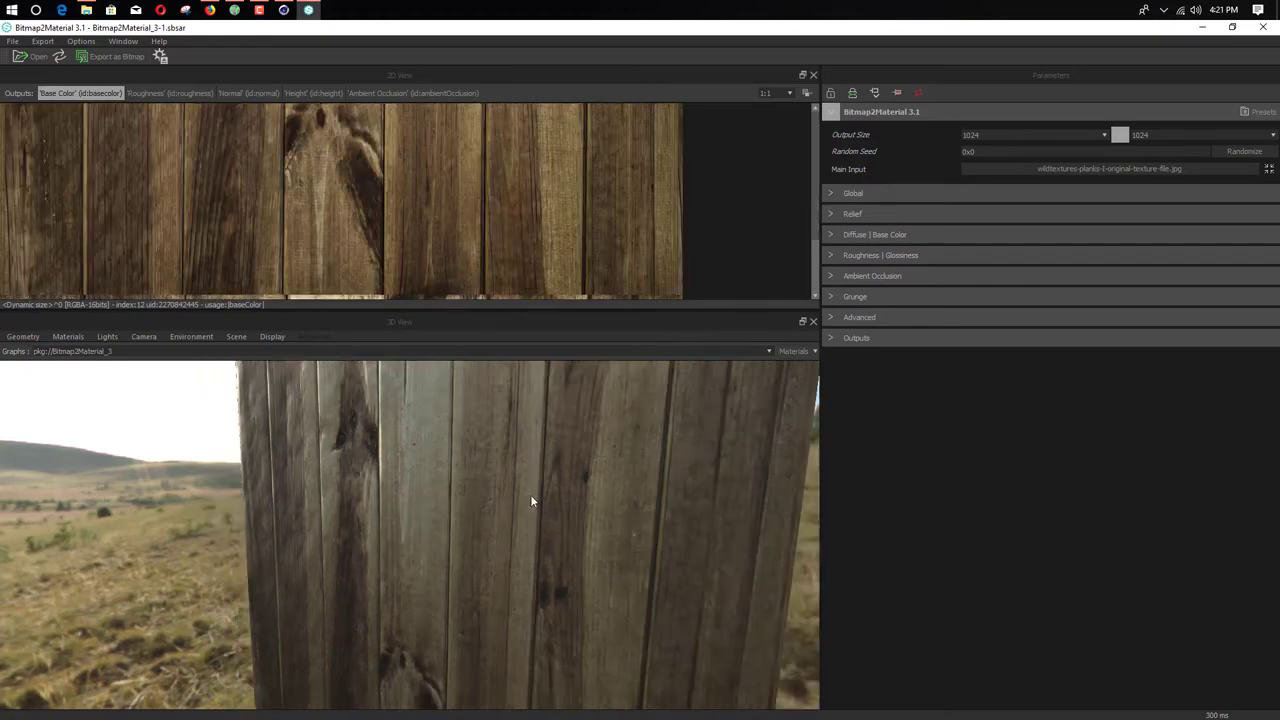
left_click_drag(513, 498, 511, 467)
middle_click_drag(511, 467, 508, 388)
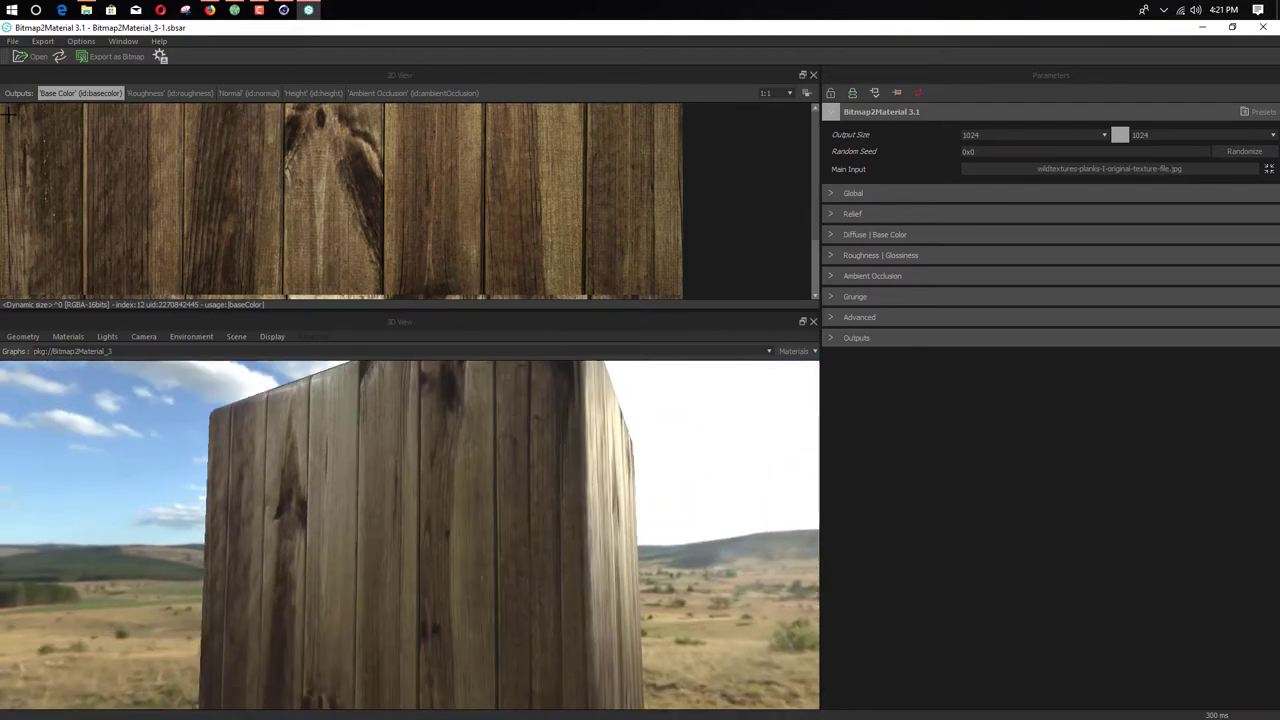
Step: Set up the bitmap export with the texure folder on the desktop as destination and jpg as the format
left_click(116, 56)
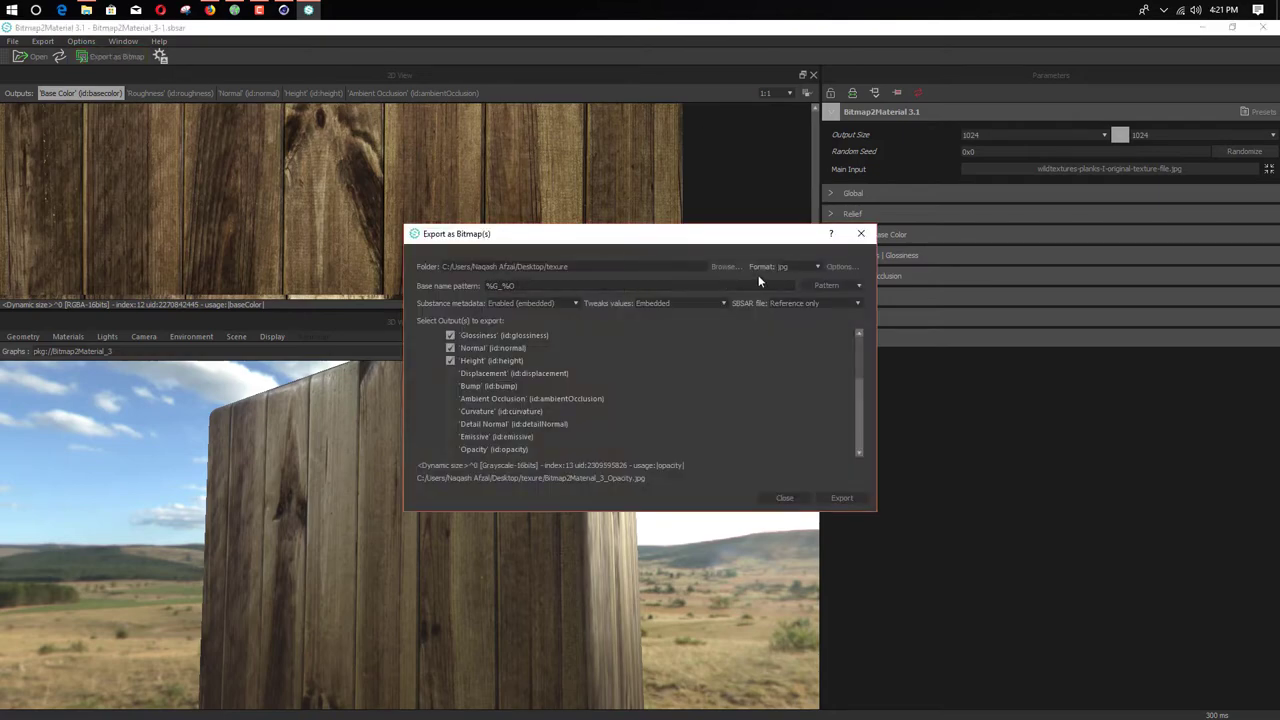
left_click(724, 266)
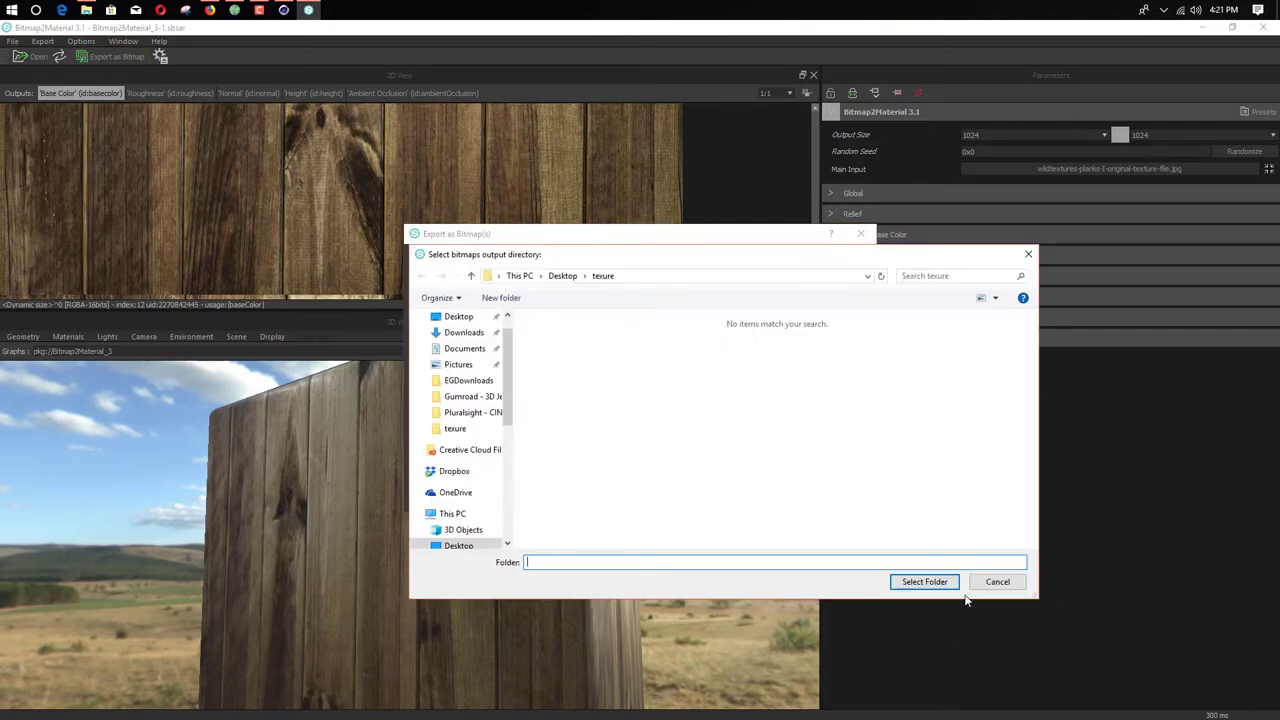
left_click(924, 582)
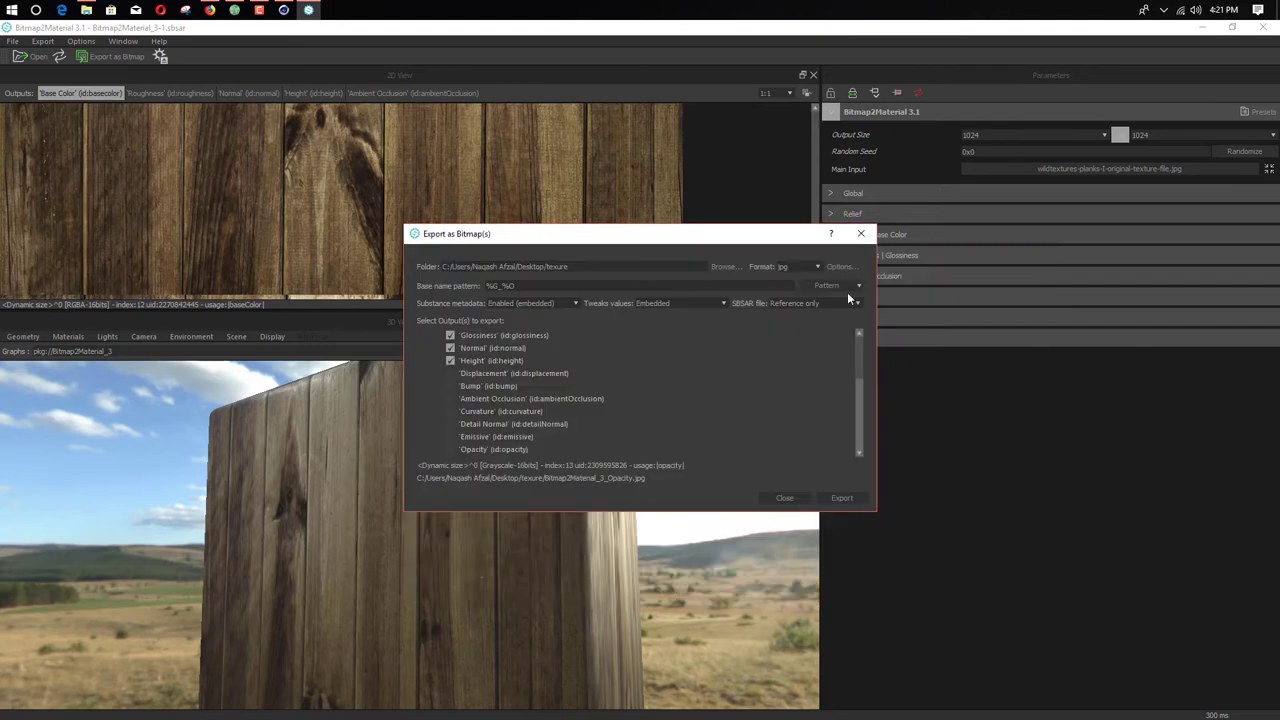
left_click(793, 268)
left_click(793, 268)
scroll(492, 385, "up", 2)
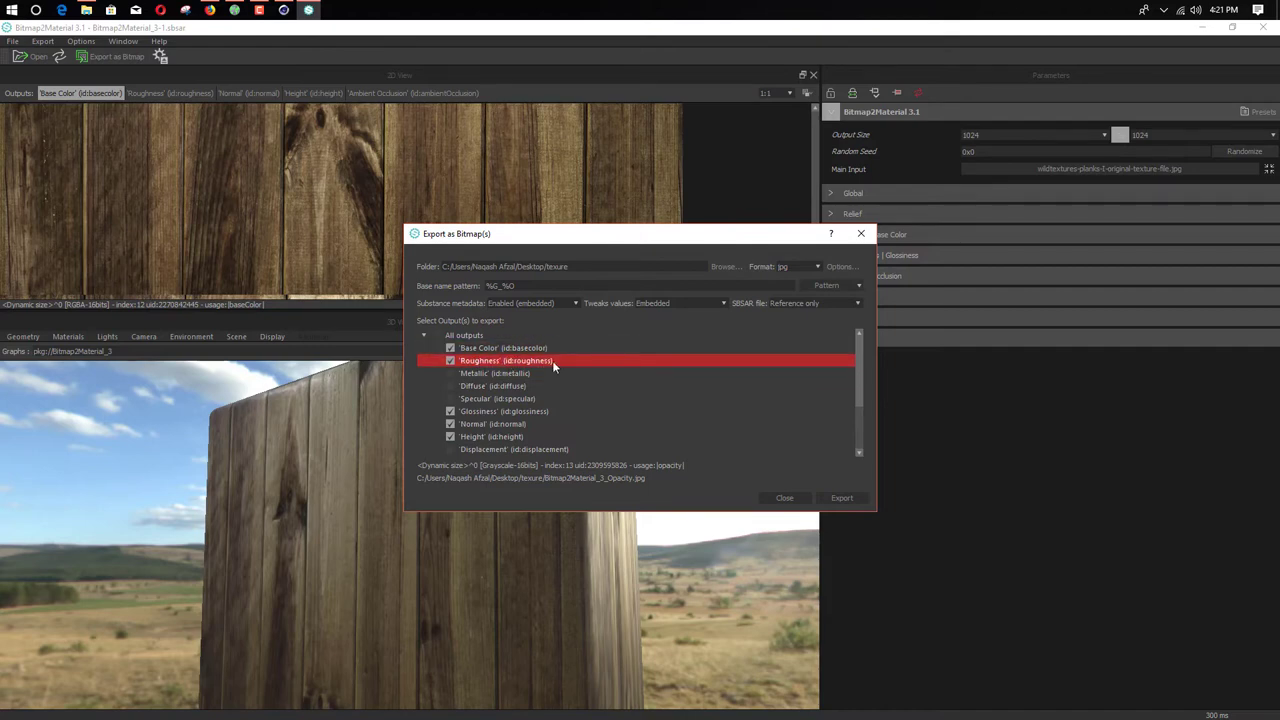
Step: Export the Base Color, Roughness, Glossiness, Normal and Height maps, and close the export dialog
left_click(450, 412)
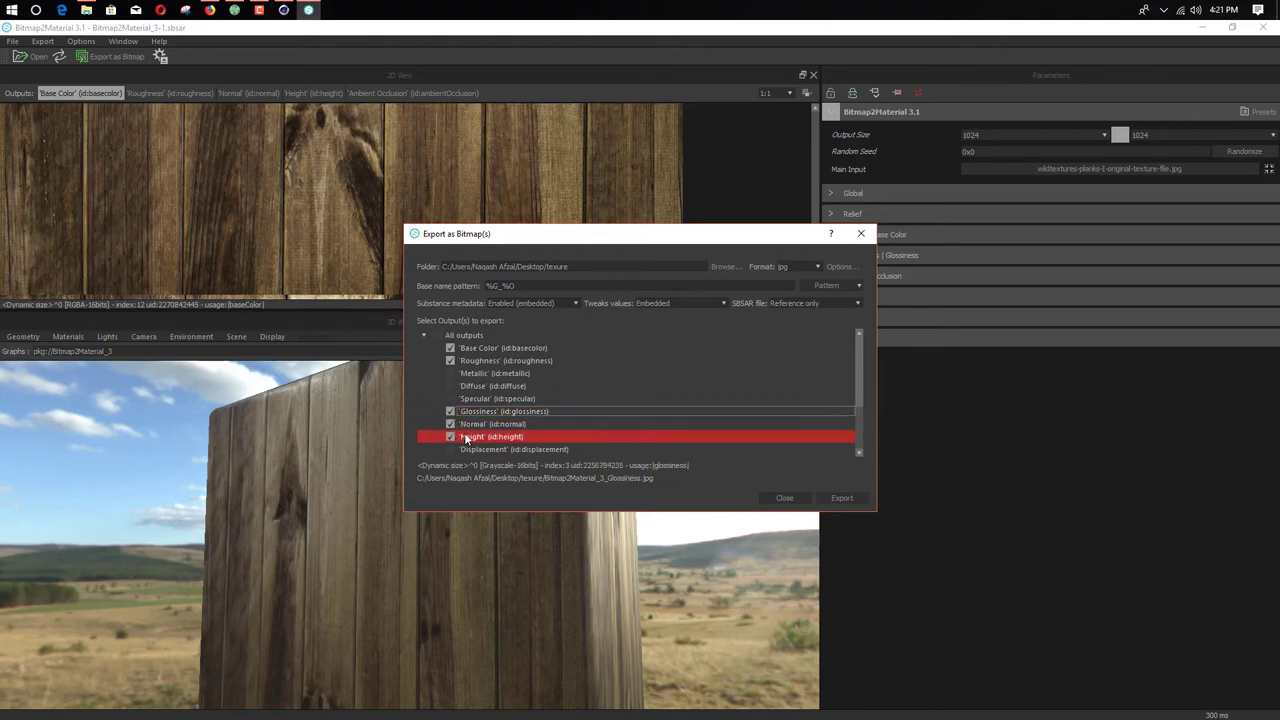
left_click(848, 498)
left_click(838, 498)
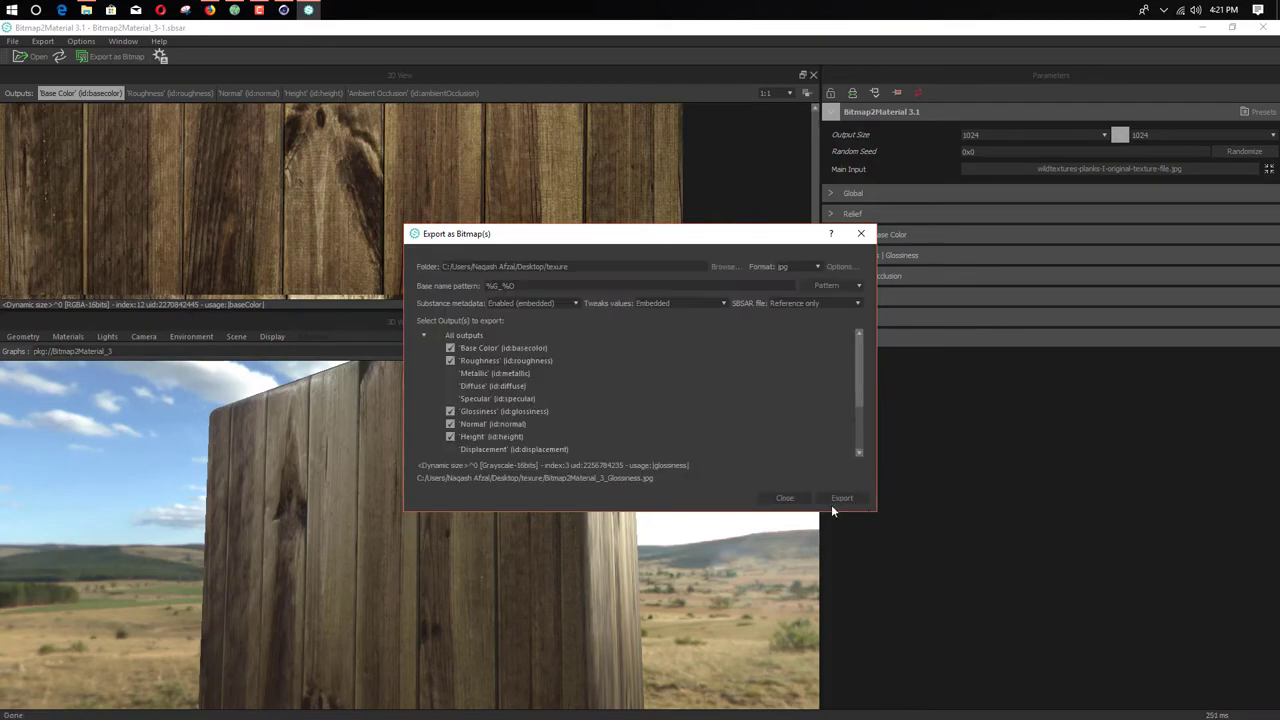
left_click(861, 233)
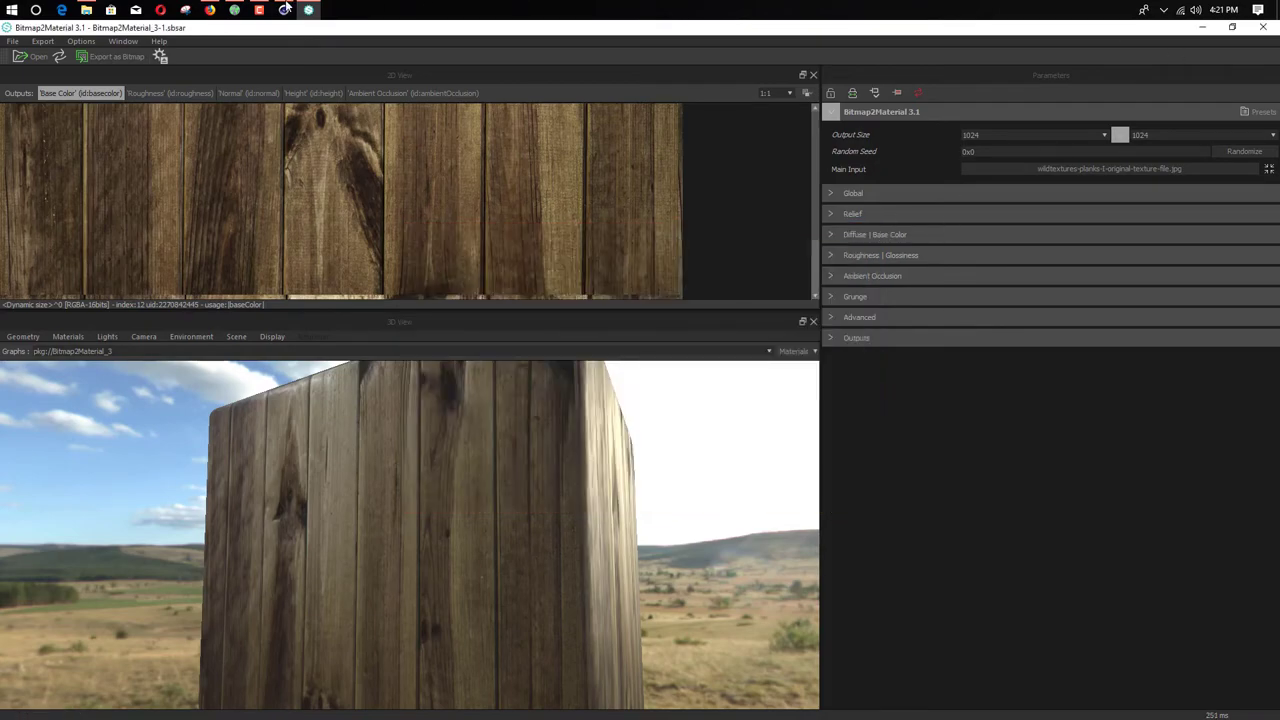
Step: Switch to Cinema 4D and delete both existing materials, the Light and the HDR Studio Rig from the scene
left_click(285, 9)
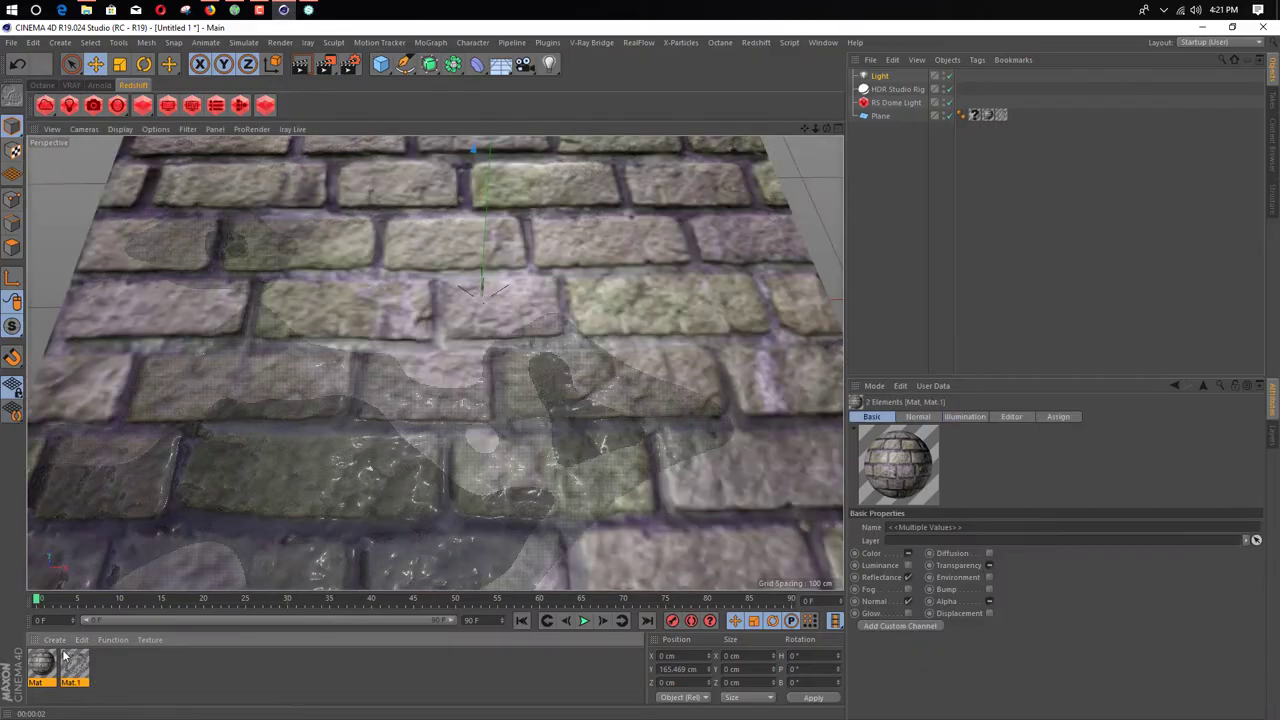
key("Delete")
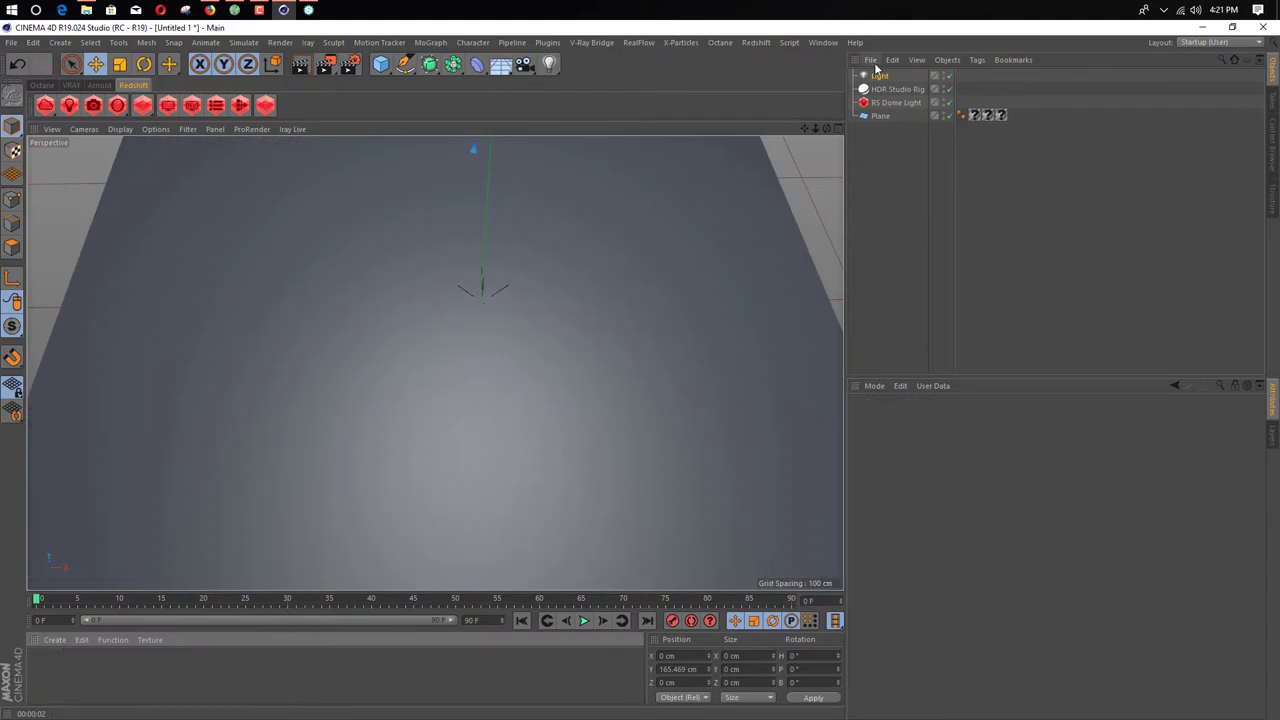
left_click(877, 75)
key("Delete")
left_click(878, 76)
key("Delete")
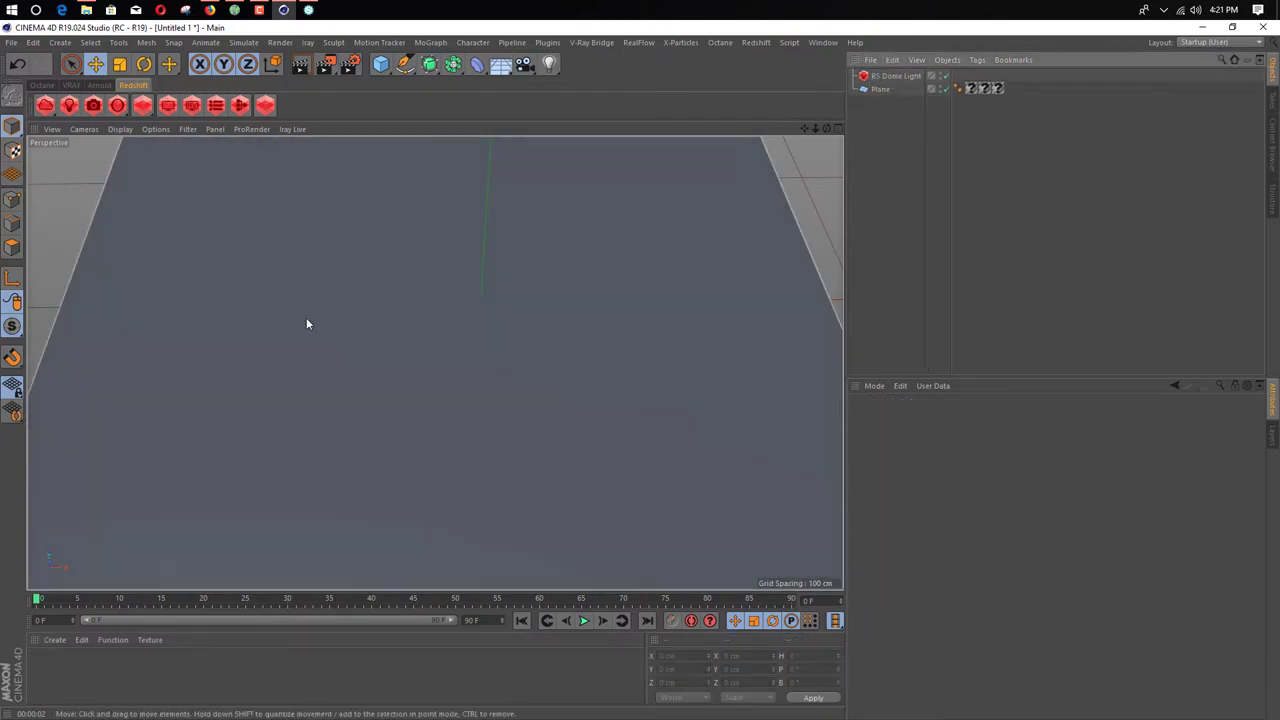
Step: Open the Redshift RenderView, move it clear of the viewport's main area, and reframe the plane
left_click(195, 111)
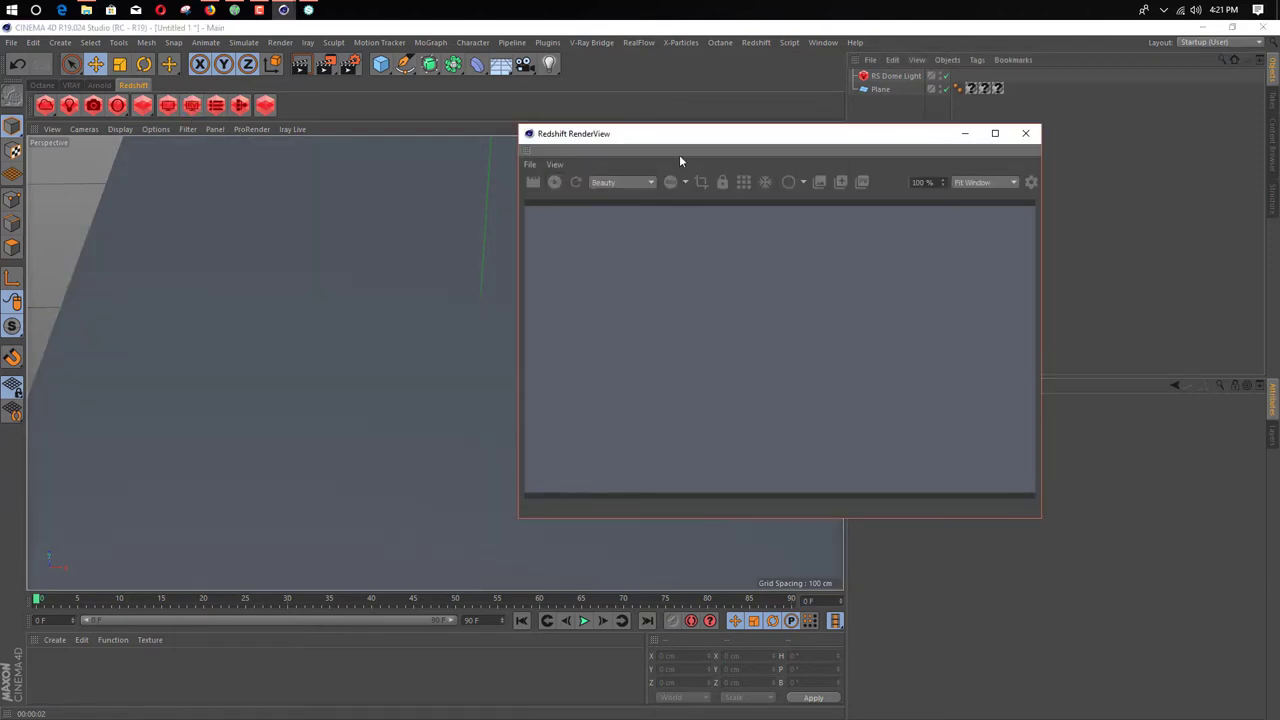
left_click_drag(734, 137, 966, 157)
left_click_drag(459, 376, 366, 401, "alt")
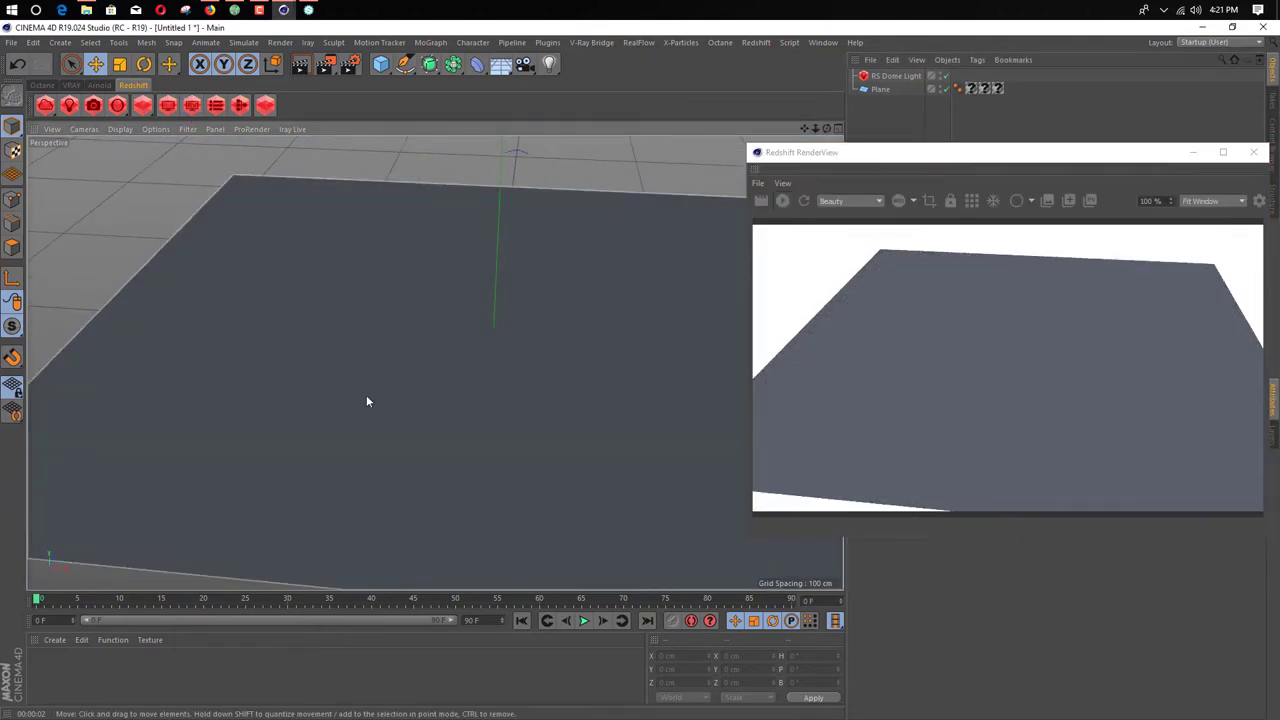
Step: Create a new Redshift material
left_click(63, 641)
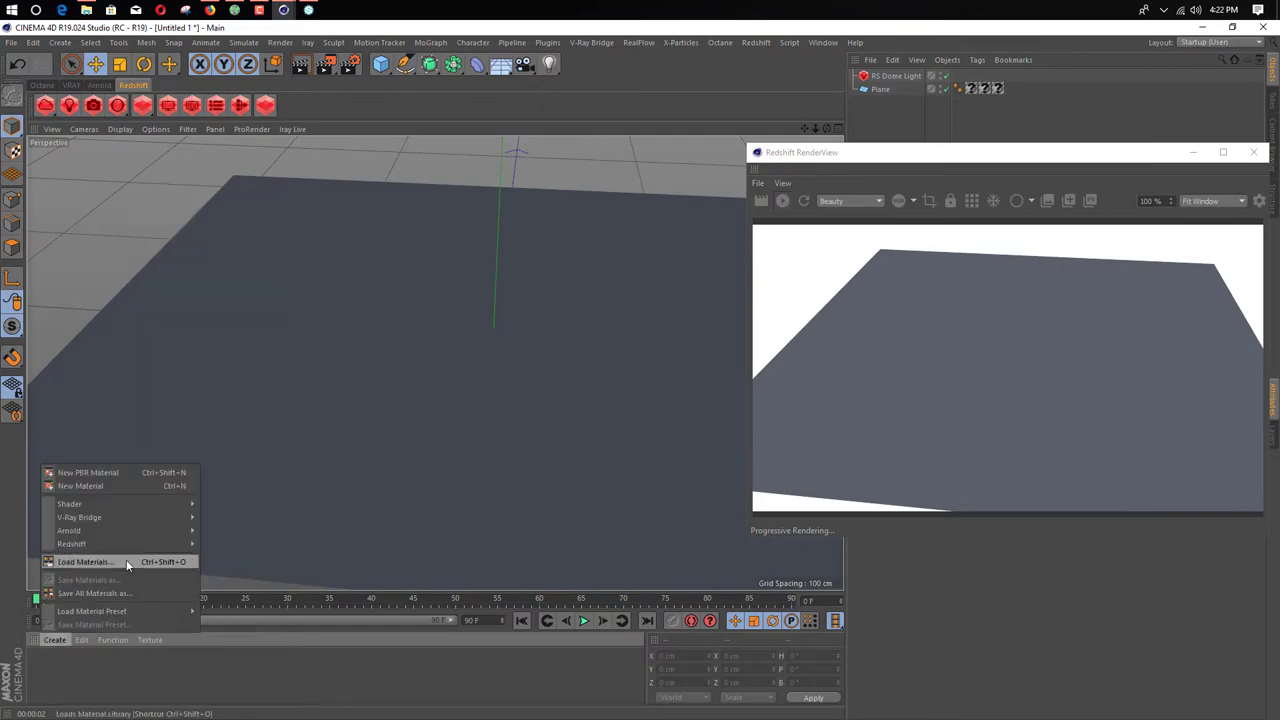
left_click(268, 549)
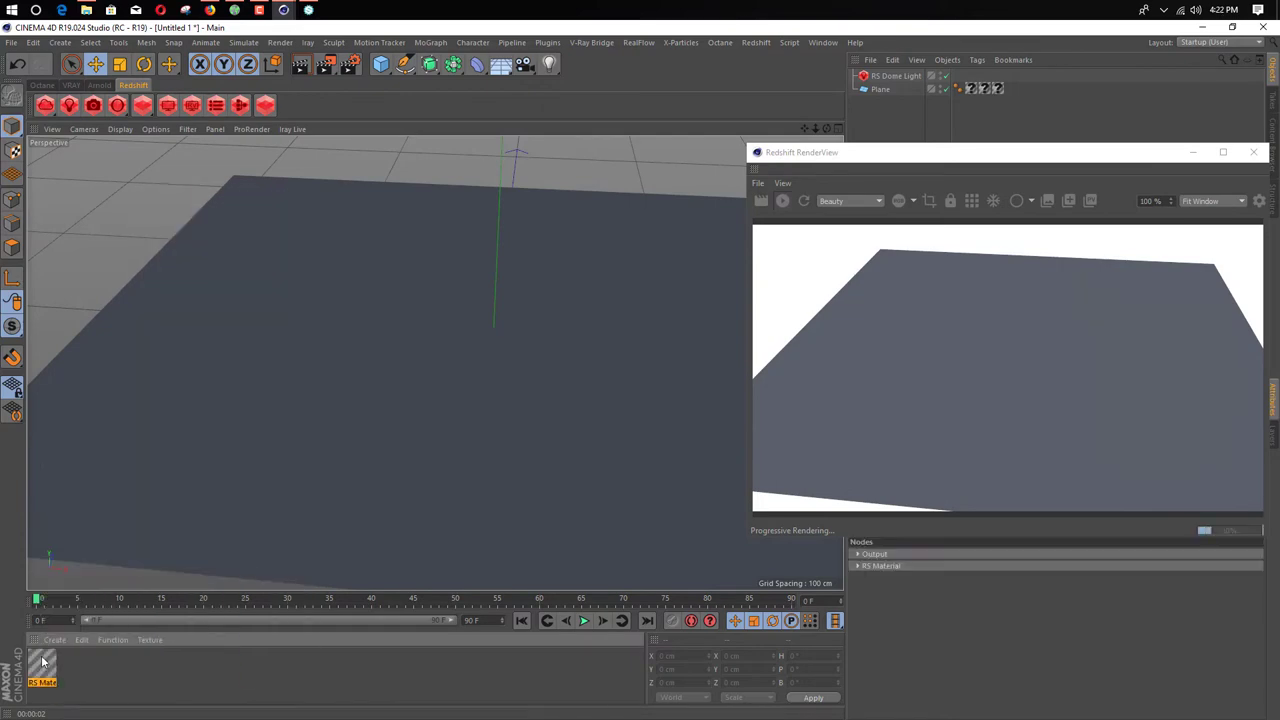
Step: Open the new RS Material's shader graph and bring up the Desktop's texure folder in File Explorer
double_click(42, 662)
left_click(431, 139)
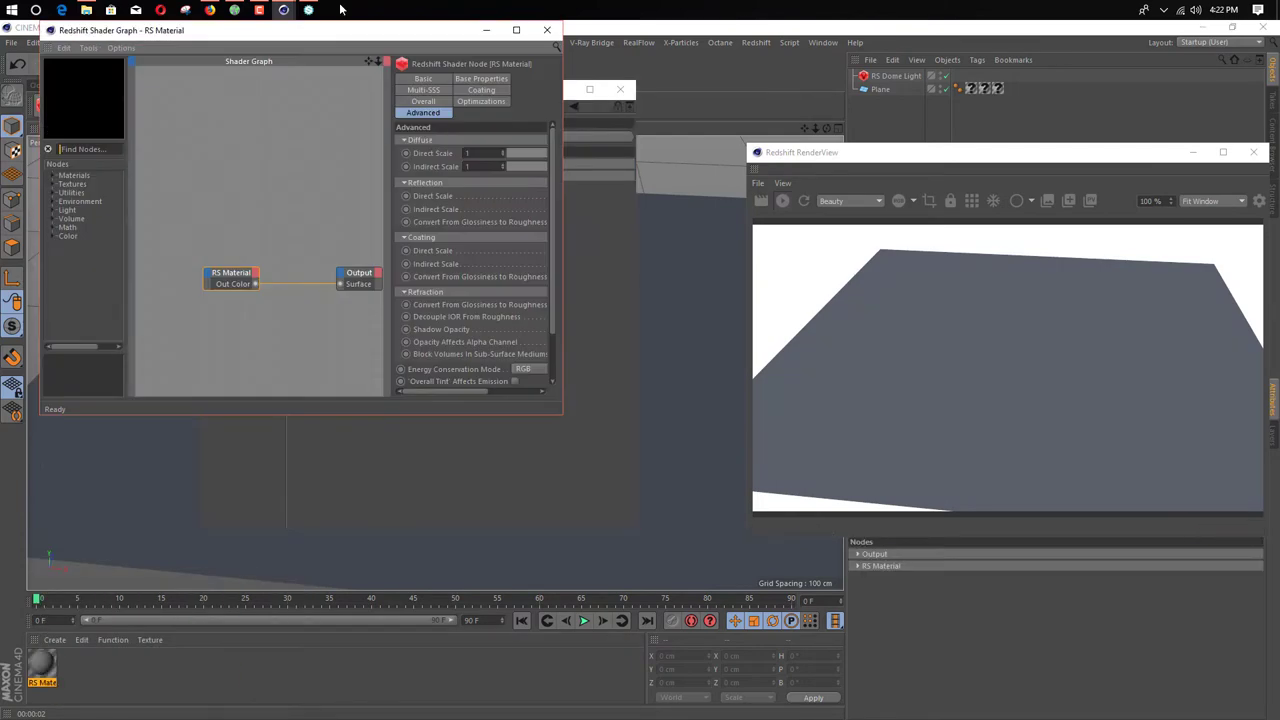
left_click_drag(353, 34, 471, 102)
left_click(86, 10)
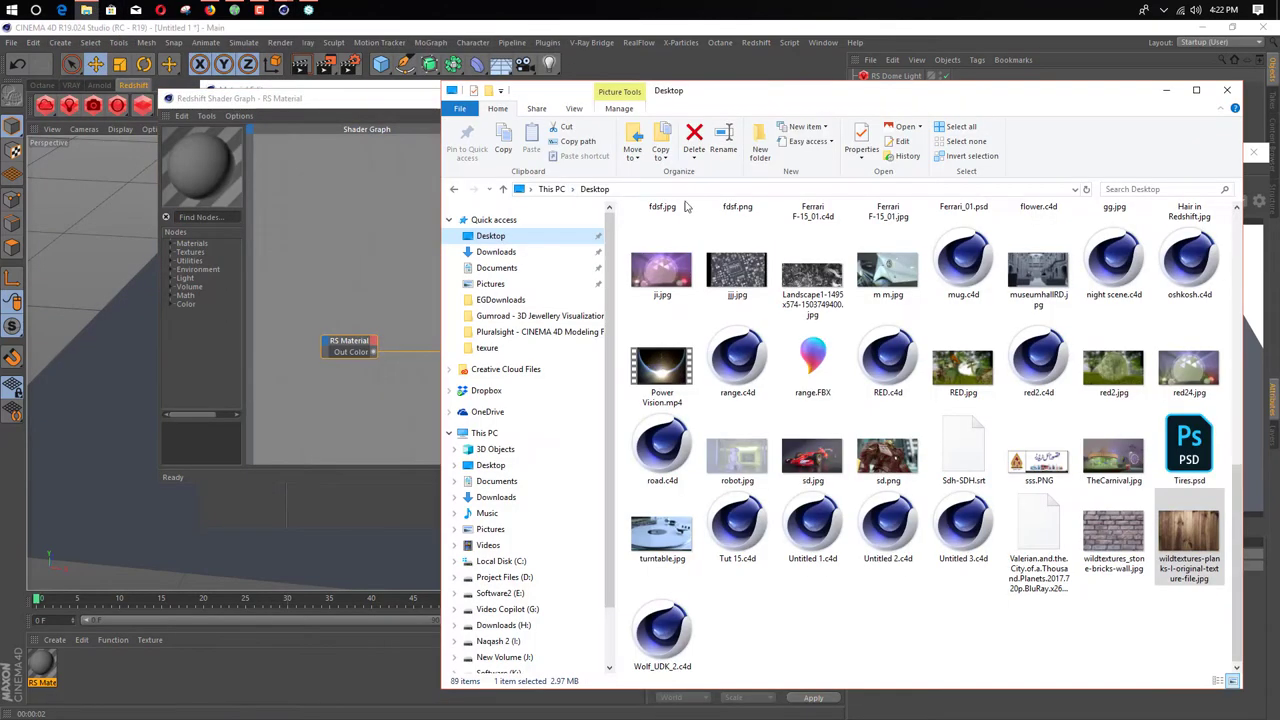
left_click(523, 235)
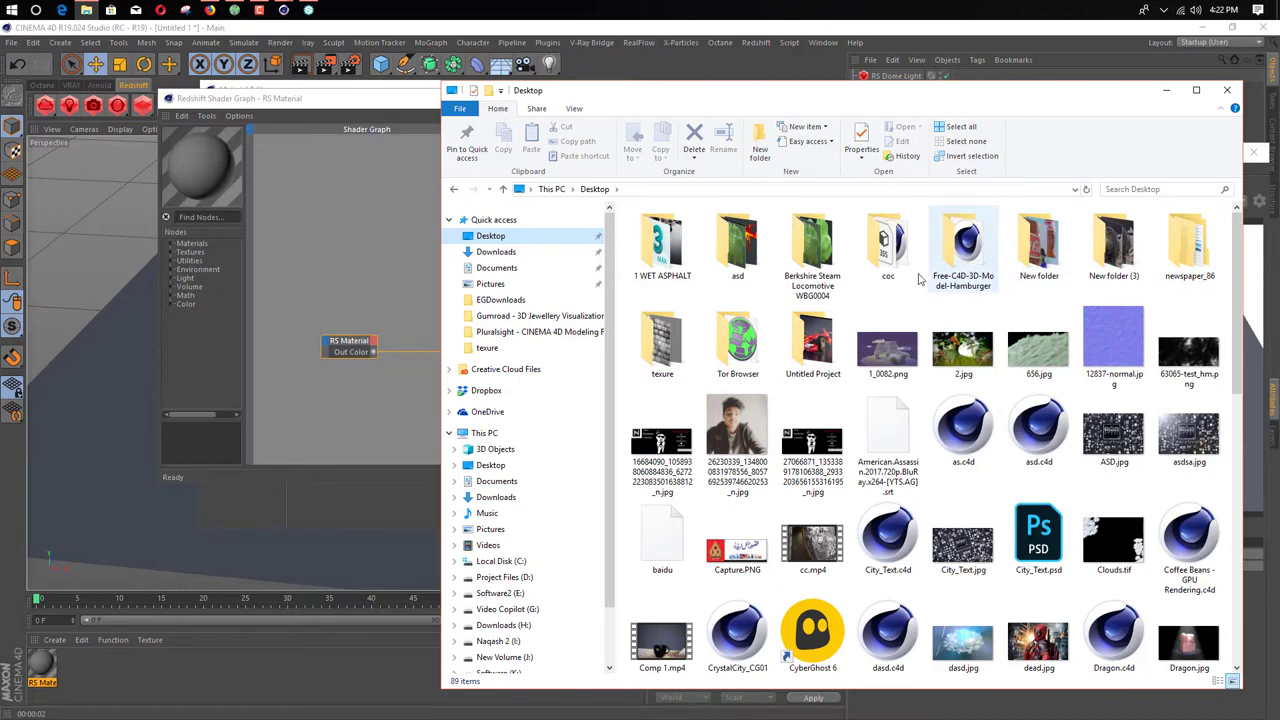
double_click(686, 334)
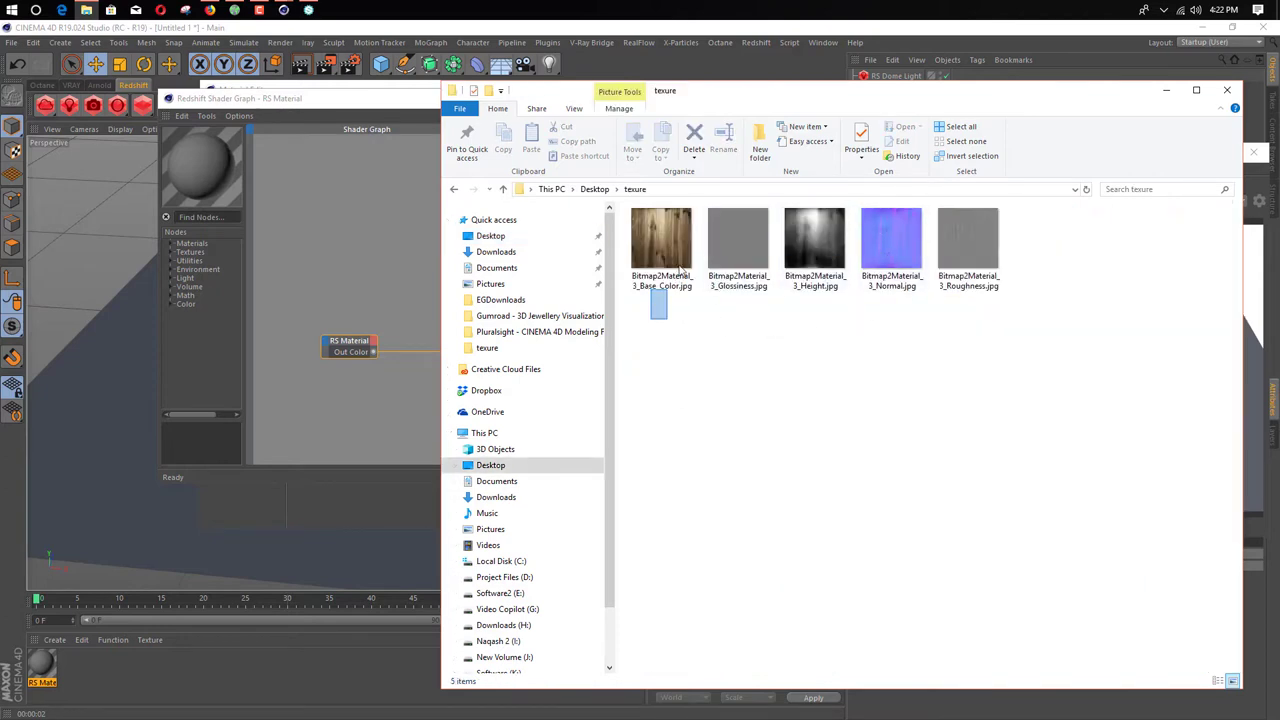
Step: Add the Base_Color, Glossiness, Height and Roughness images from the texure folder to the shader graph
left_click_drag(680, 265, 670, 245)
left_click(814, 250, "ctrl")
left_click(976, 239, "ctrl")
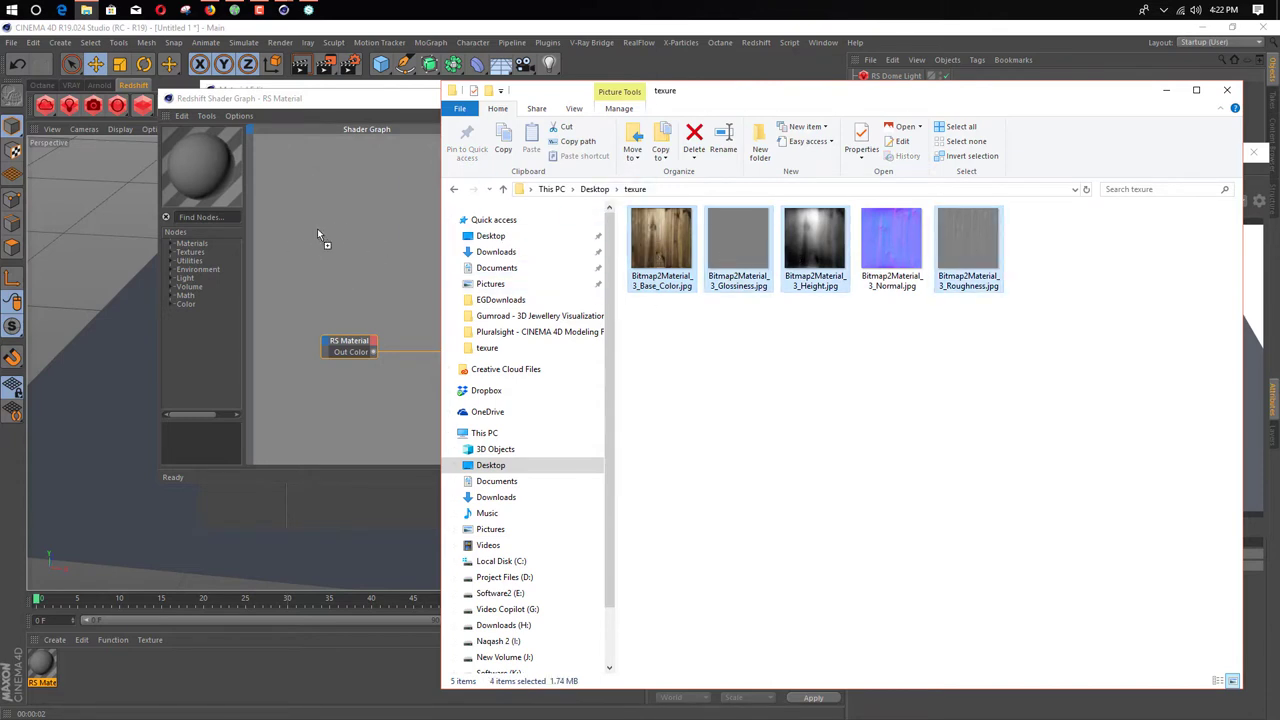
left_click_drag(318, 234, 378, 277)
Step: Maximize the shader graph and stack the Roughness, Base_Color, Height and Glossiness nodes in a column beside the RS Material node
left_click_drag(384, 227, 472, 192)
left_click_drag(366, 226, 337, 190)
left_click_drag(380, 270, 331, 226)
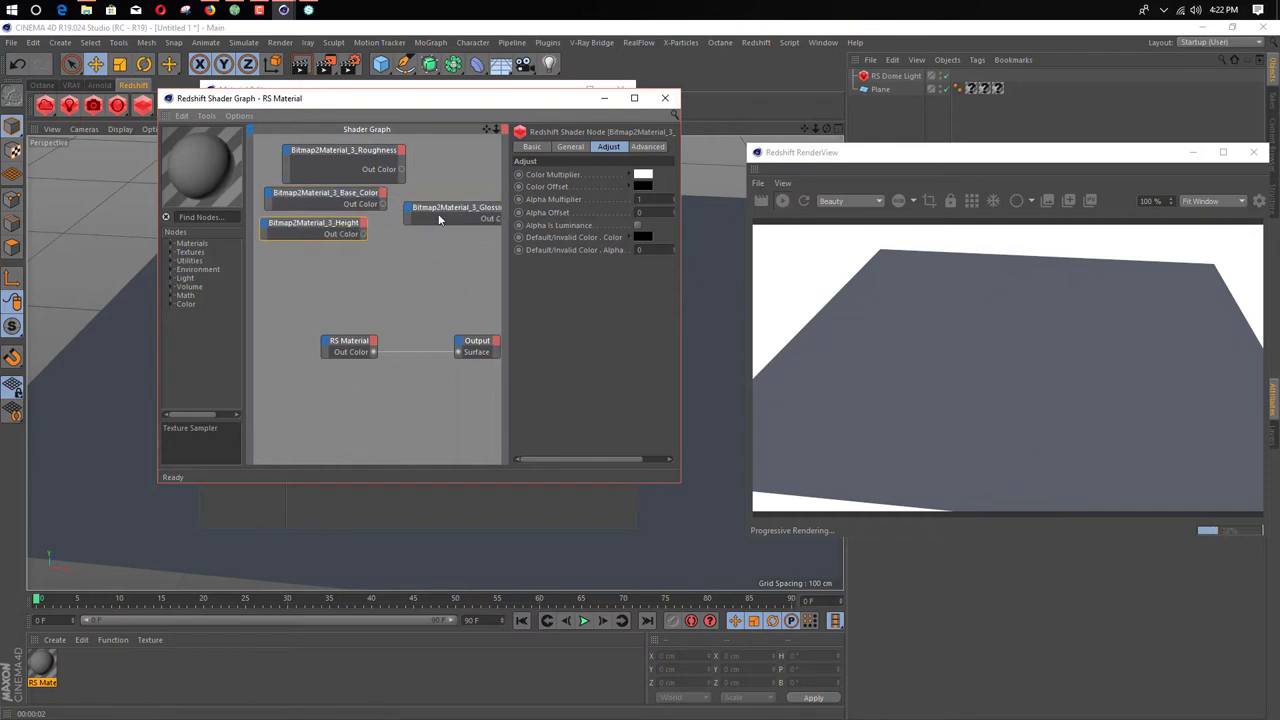
left_click_drag(438, 219, 305, 263)
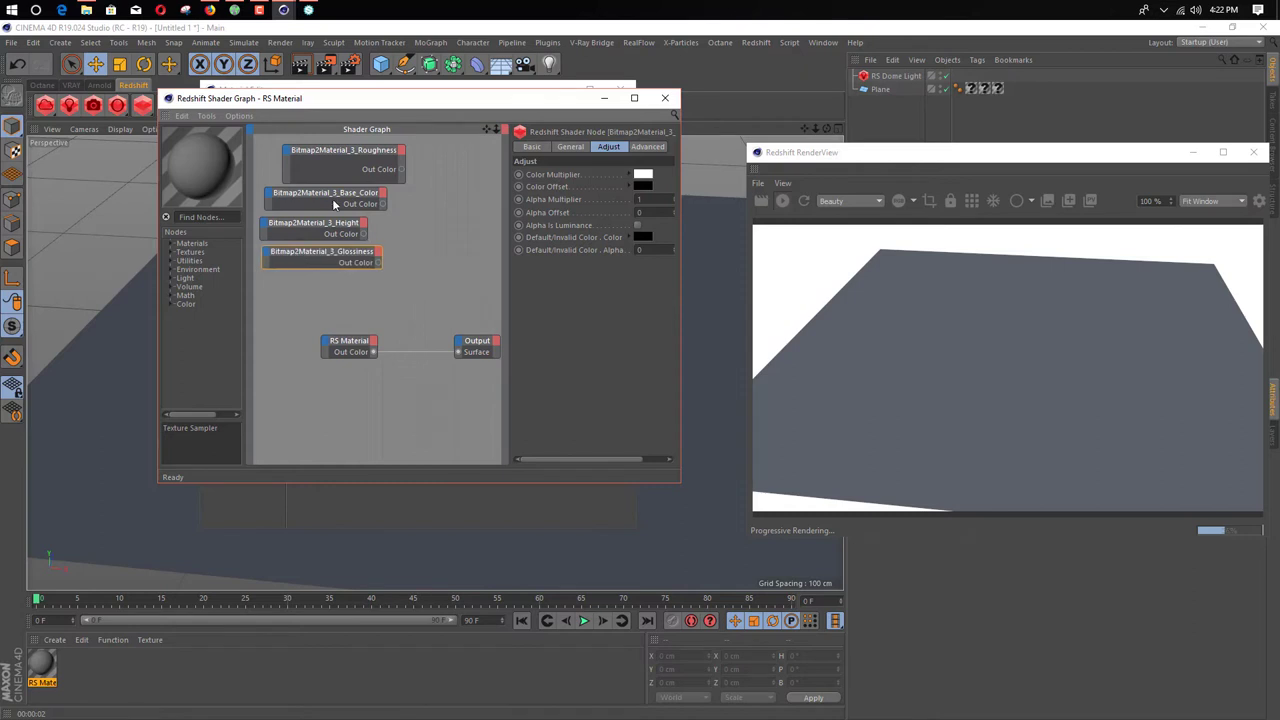
double_click(467, 100)
left_click_drag(514, 222, 380, 165)
left_click_drag(488, 270, 376, 236)
left_click_drag(460, 309, 349, 298)
left_click_drag(478, 342, 366, 336)
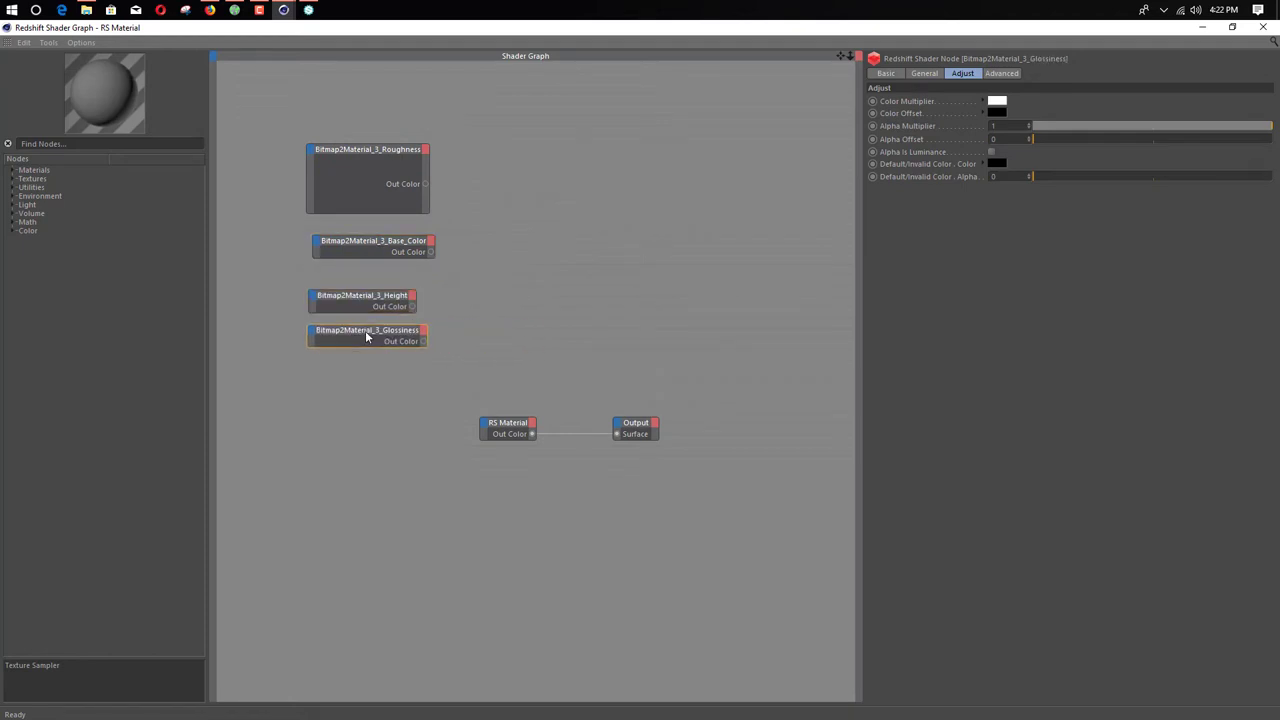
Step: Add a Normal Map node below the Glossiness node and load Bitmap2Material_3_Normal.jpg into it
left_click(127, 144)
type("no")
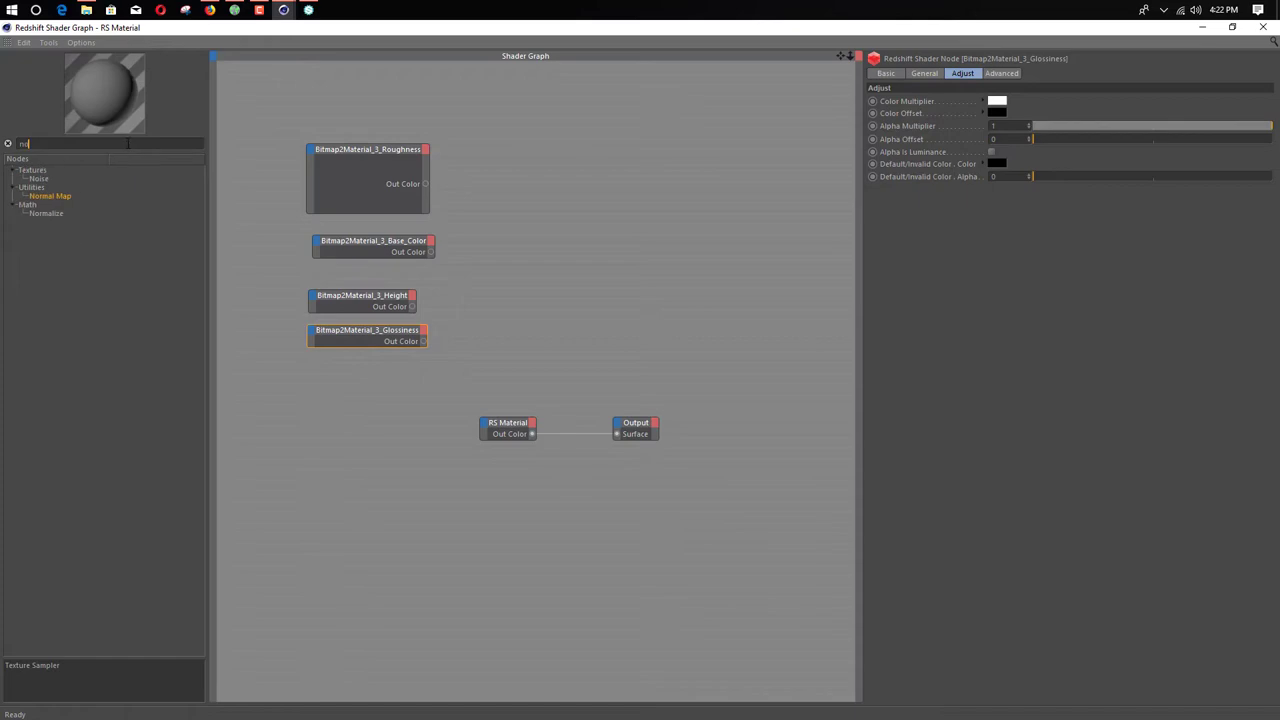
left_click_drag(312, 380, 342, 373)
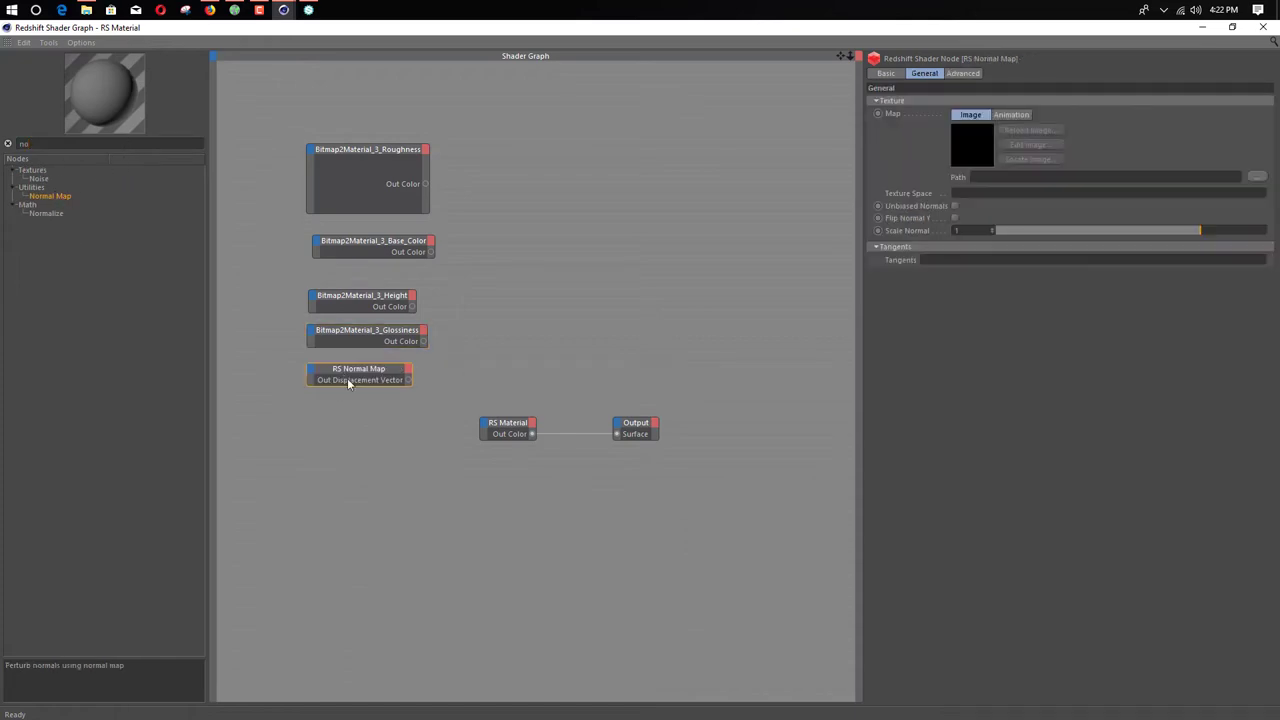
left_click(1248, 178)
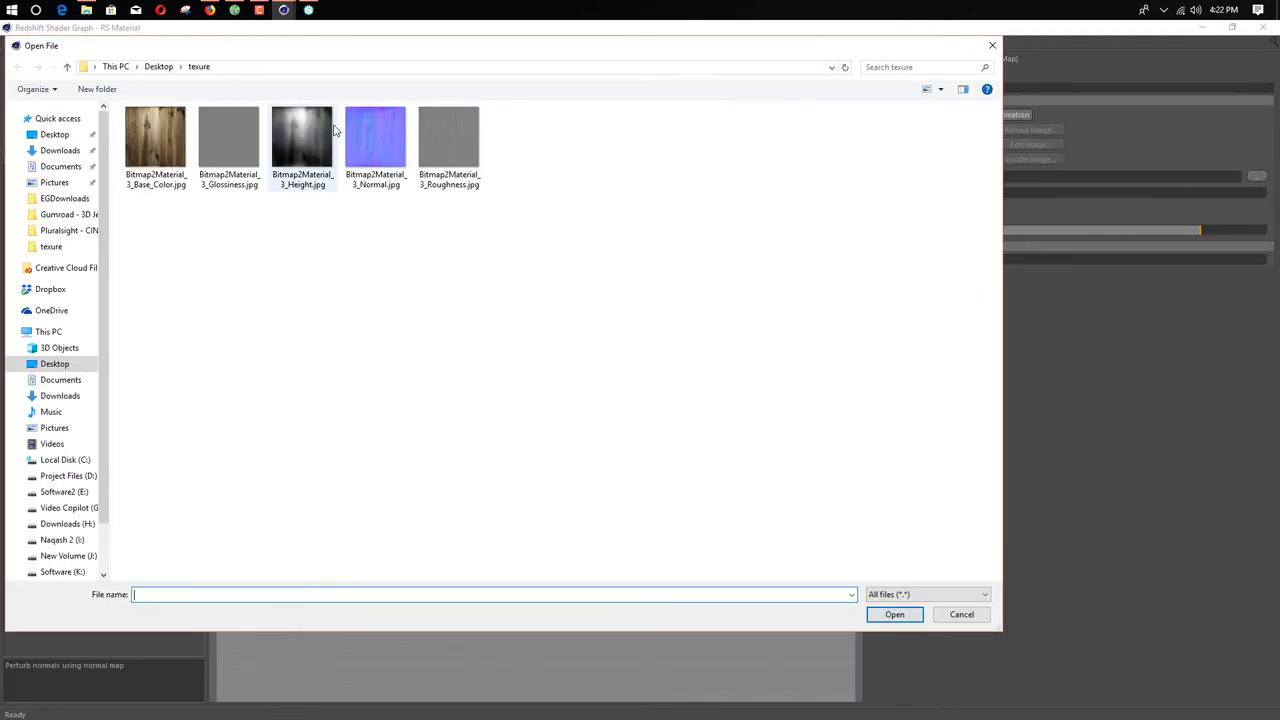
double_click(389, 139)
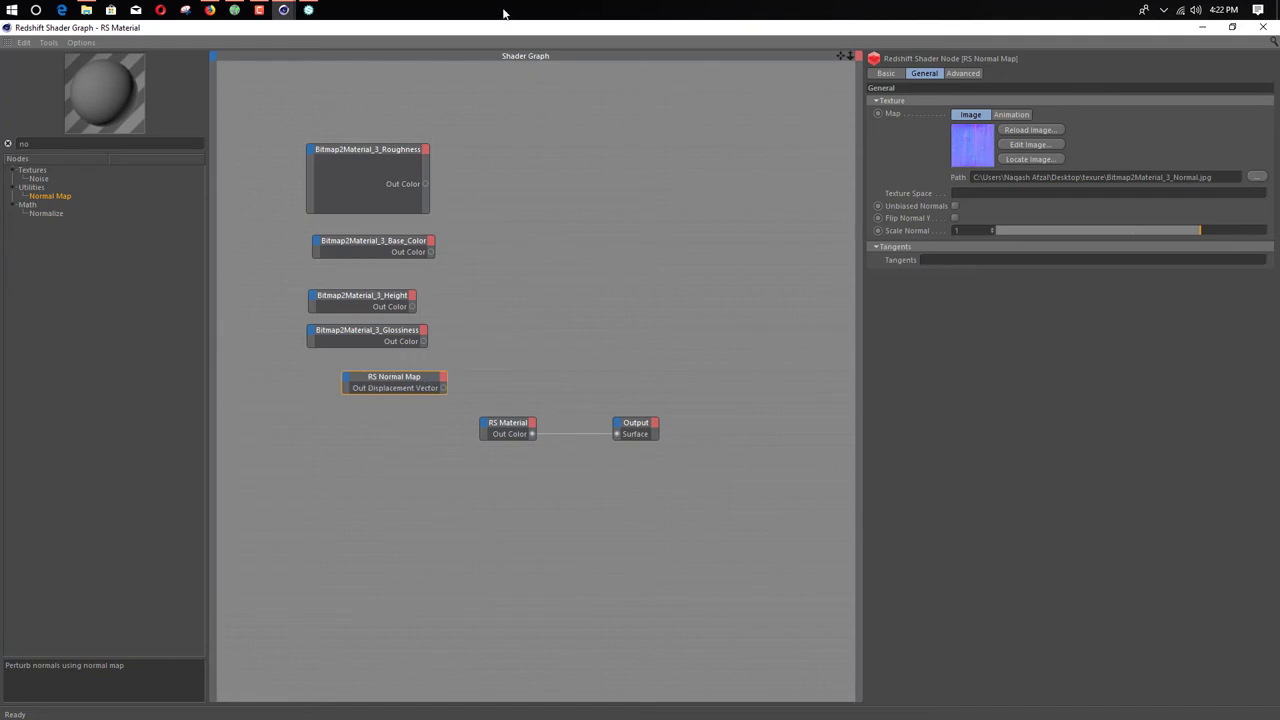
Step: Restore the shader graph to a smaller window, close the Material Editor and apply the RS Material to the plane
double_click(498, 28)
left_click_drag(408, 112, 629, 106)
left_click(603, 107)
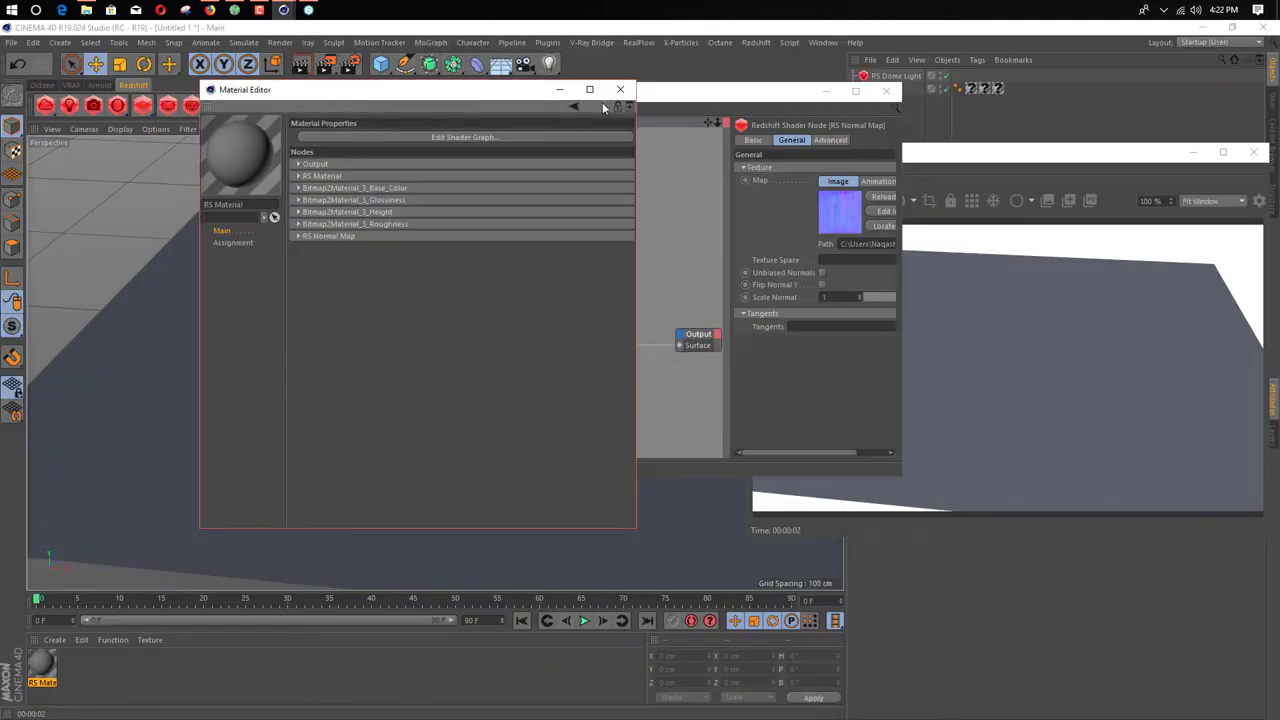
left_click(624, 92)
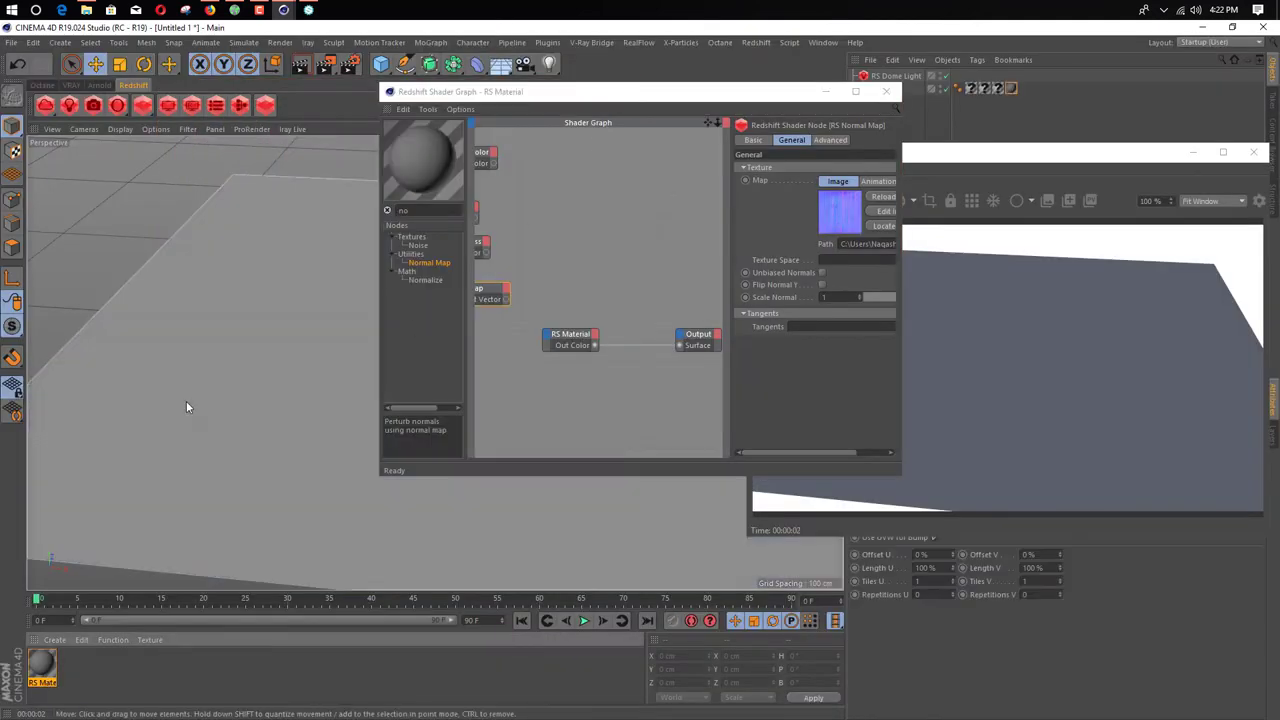
Step: Connect the RS Normal Map node's Out Displacement Vector to the RS Material node
left_click_drag(569, 339, 615, 295)
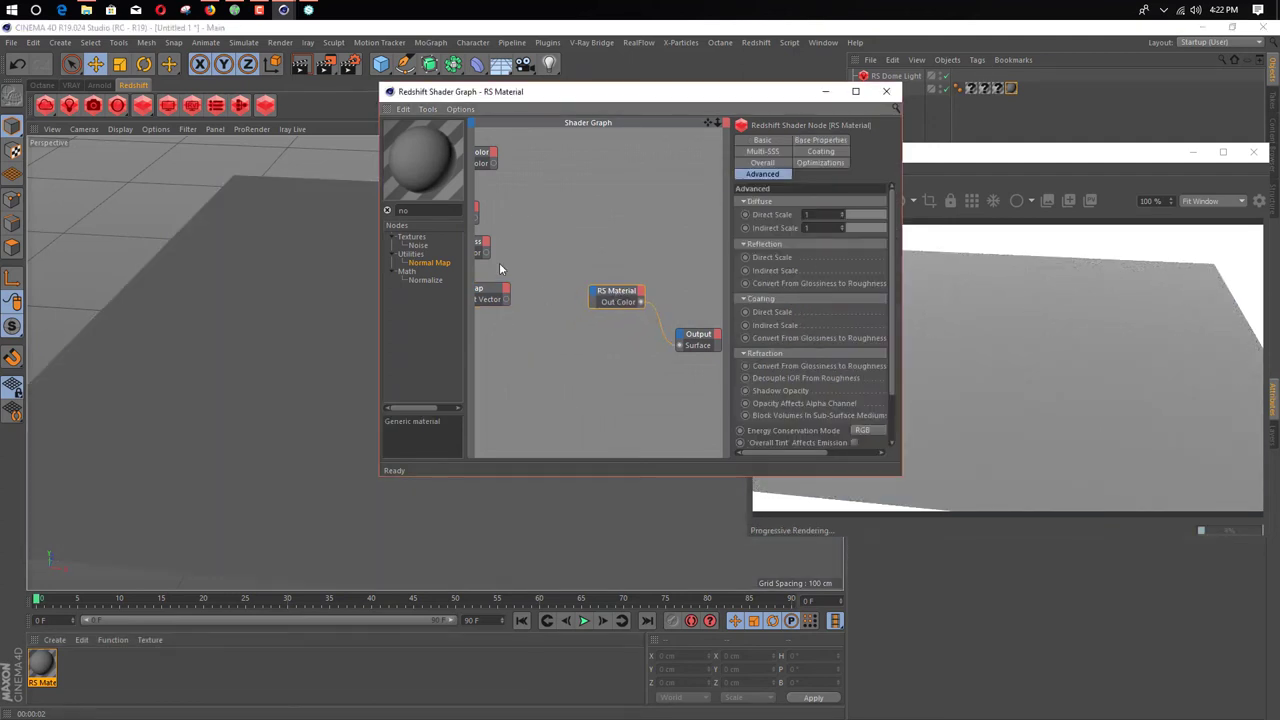
scroll(555, 282, "down", 2)
middle_click_drag(517, 281, 551, 303, "alt")
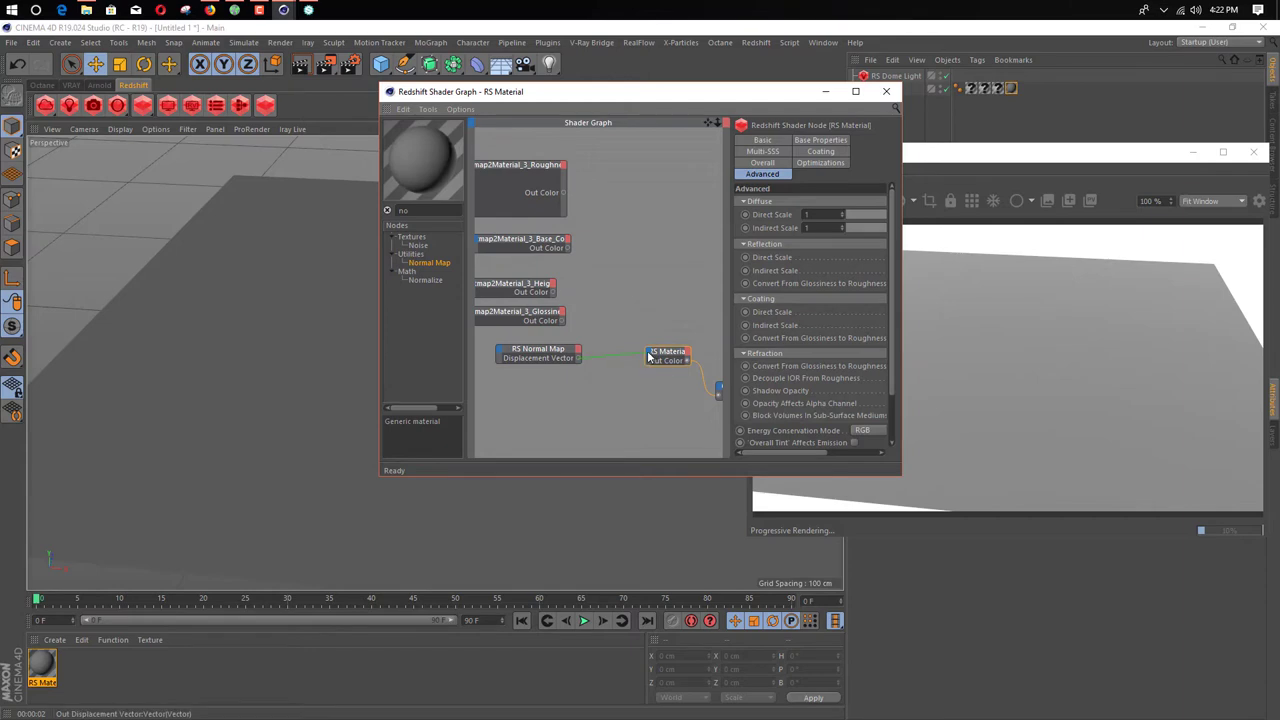
left_click_drag(649, 355, 650, 354)
mouse_move(830, 451)
left_click(885, 503)
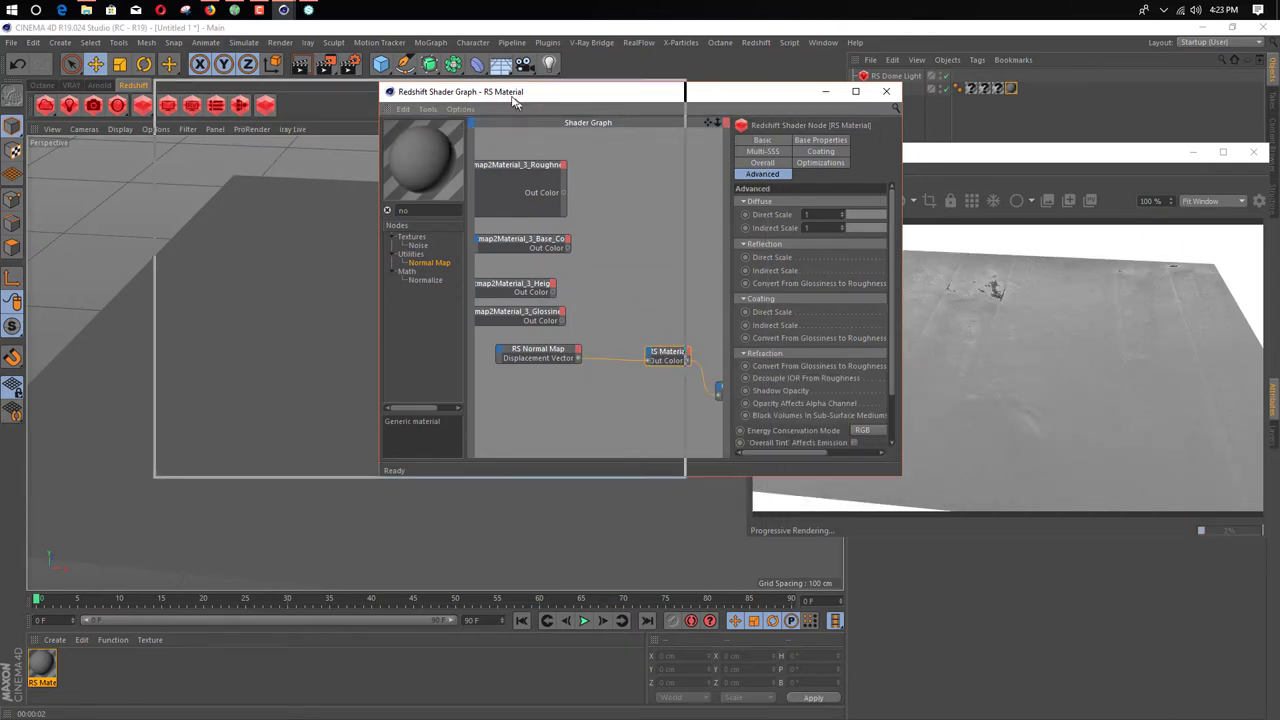
Step: Lower the RS Material's reflection weight to 0.114 in its base properties
left_click_drag(710, 85, 485, 80)
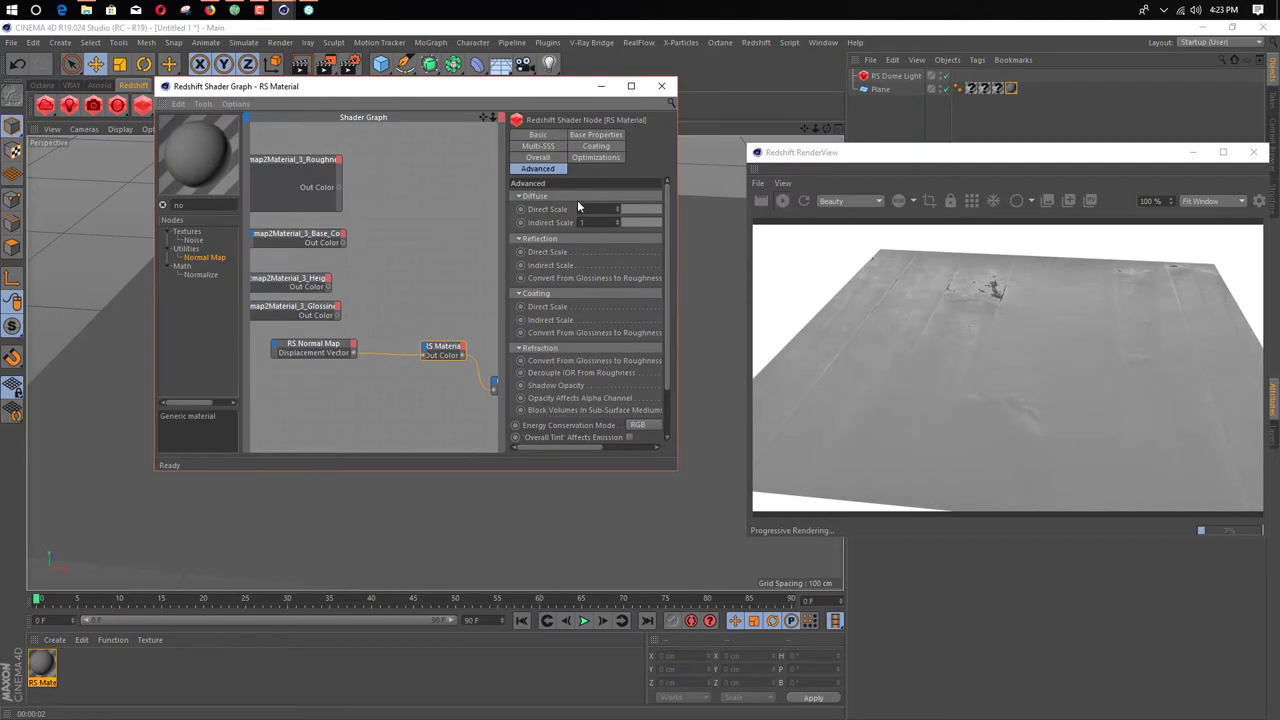
left_click(597, 136)
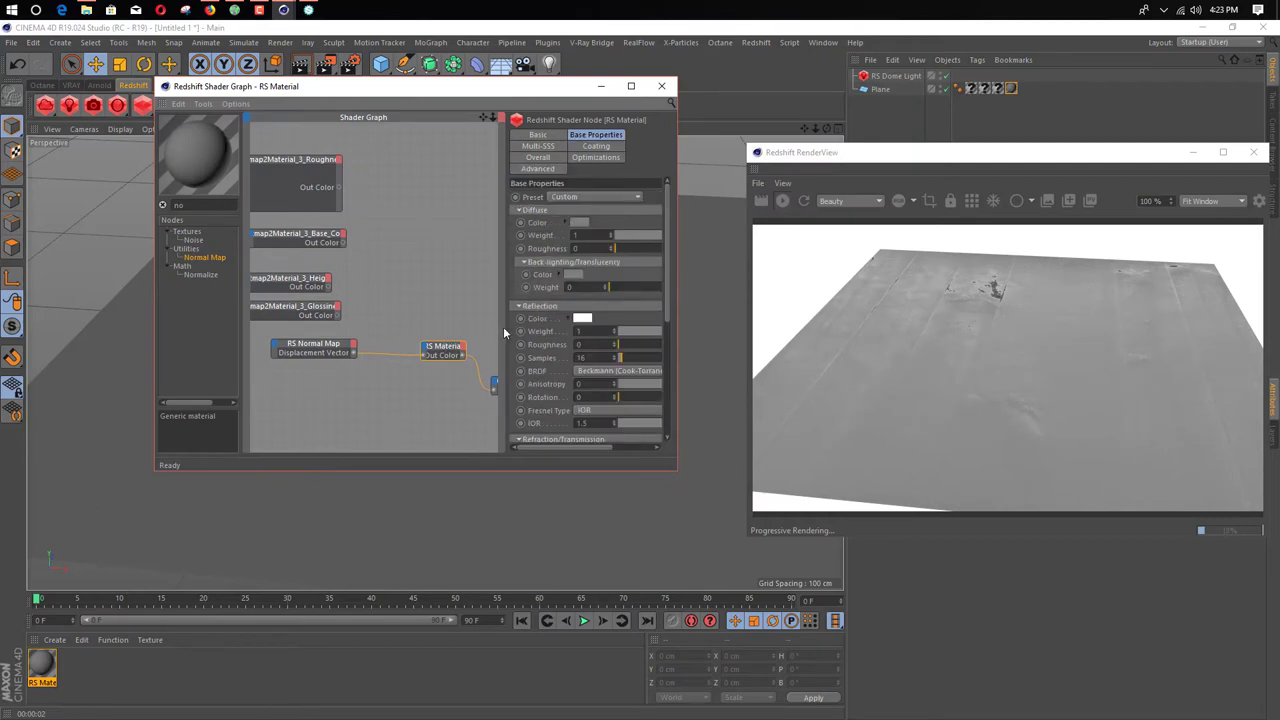
left_click_drag(502, 333, 472, 334)
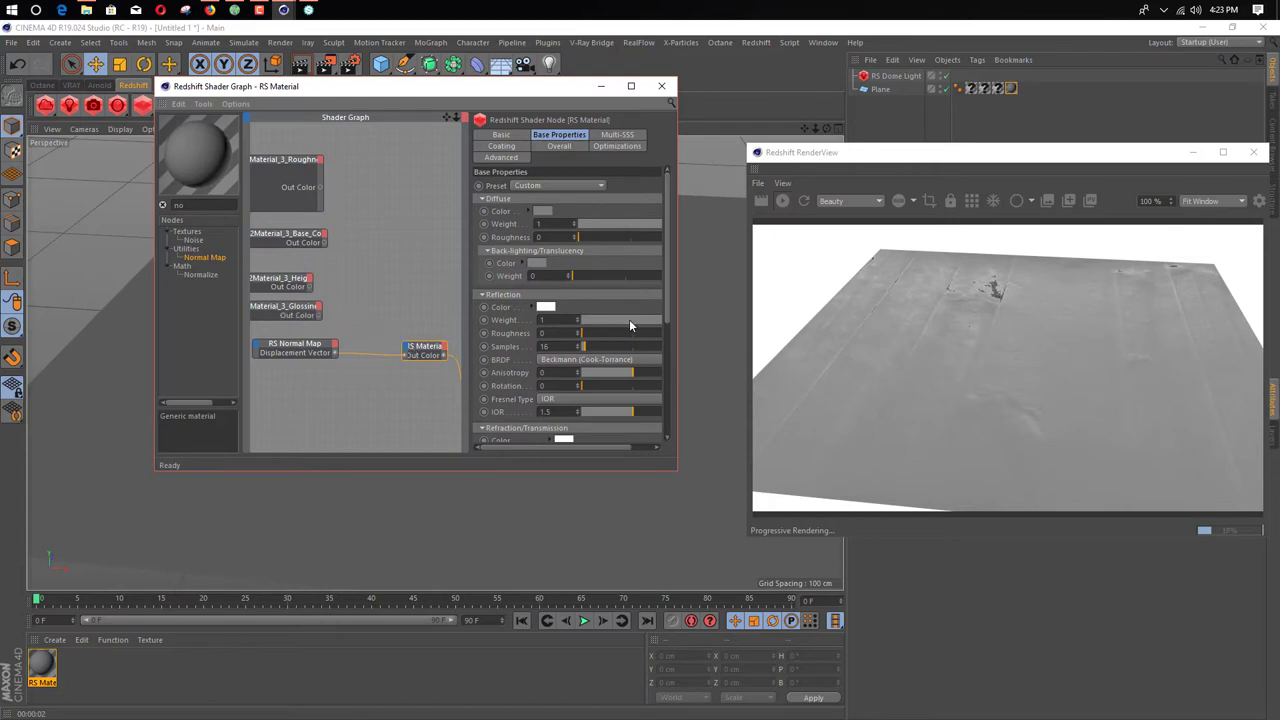
left_click_drag(629, 319, 598, 321)
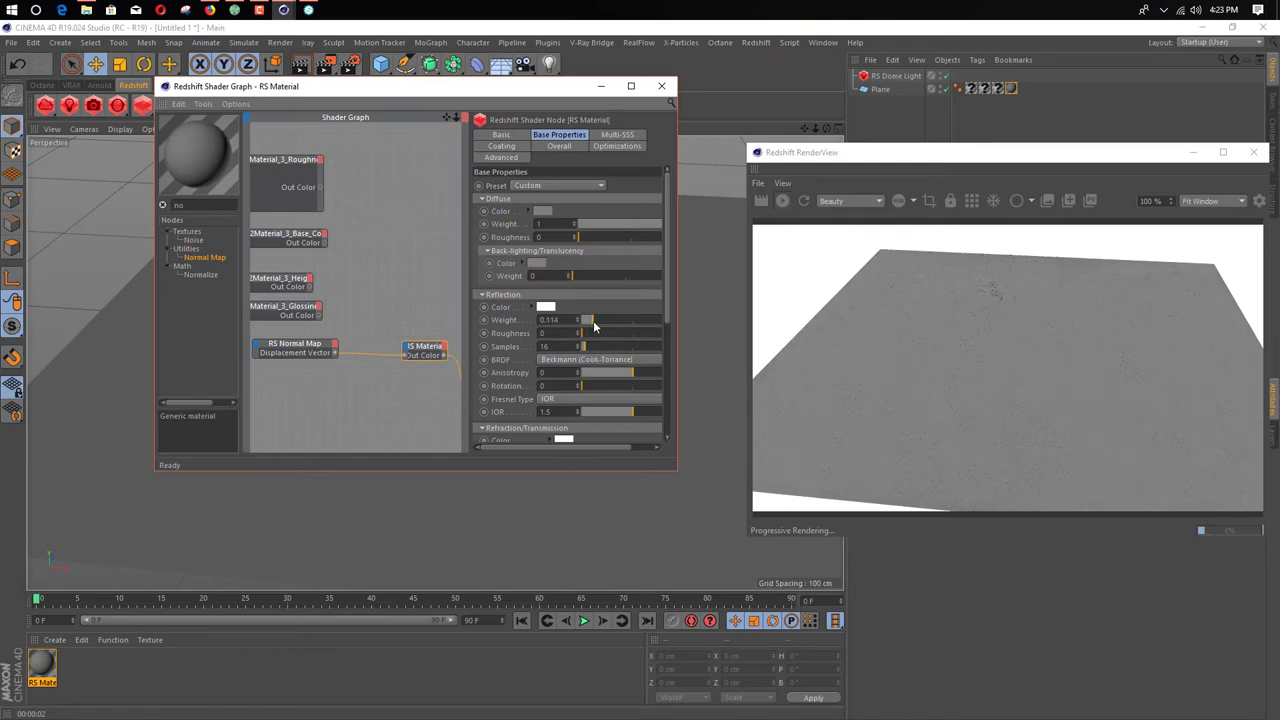
left_click_drag(557, 84, 909, 85)
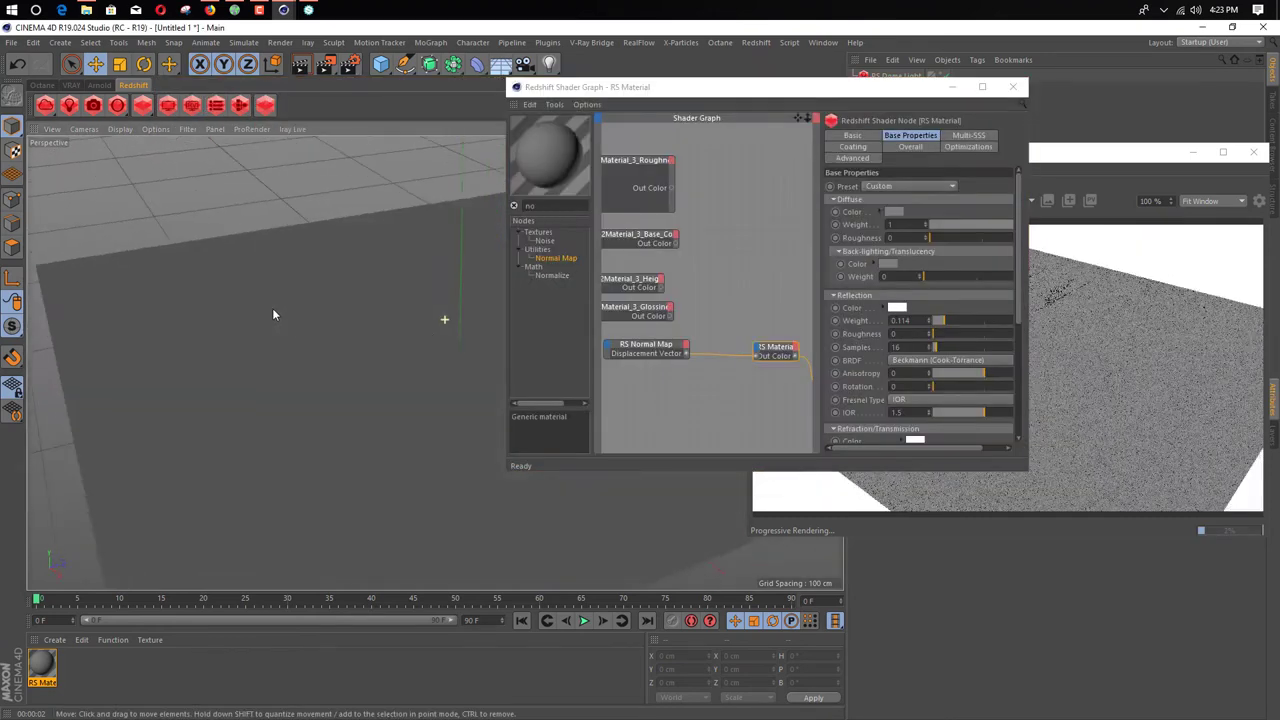
left_click_drag(129, 314, 362, 365, "alt")
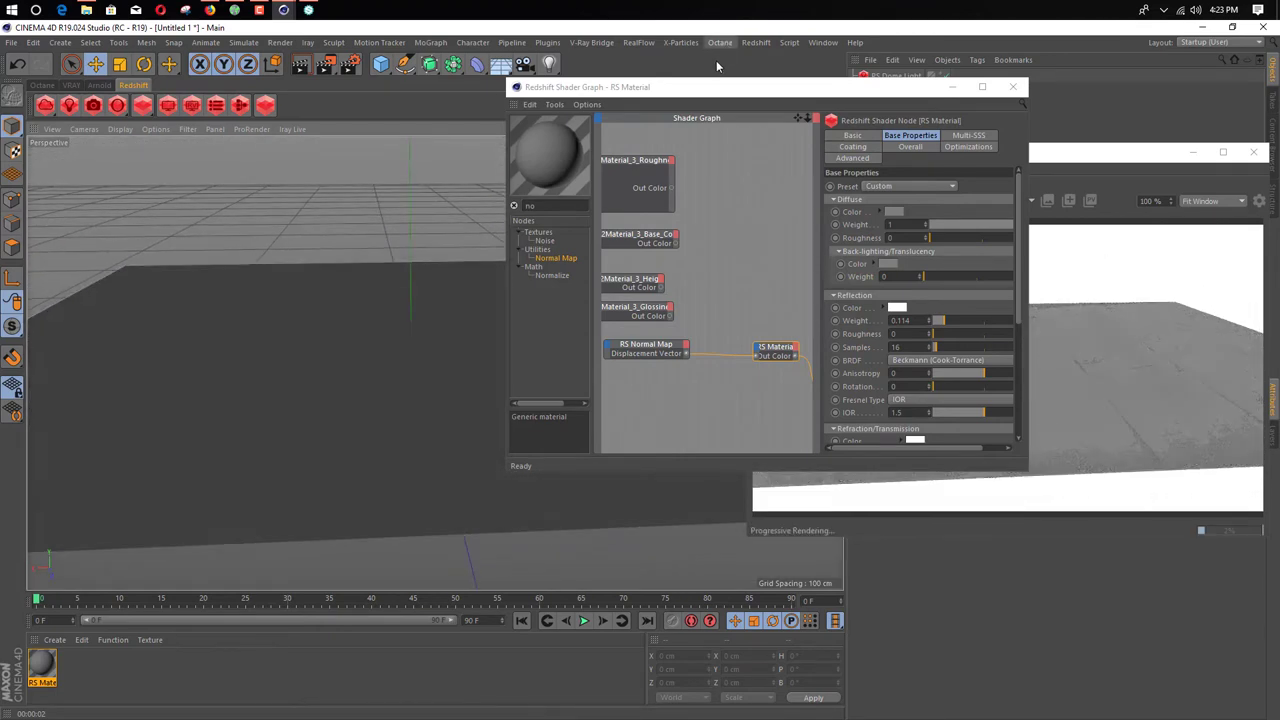
left_click_drag(714, 87, 654, 92)
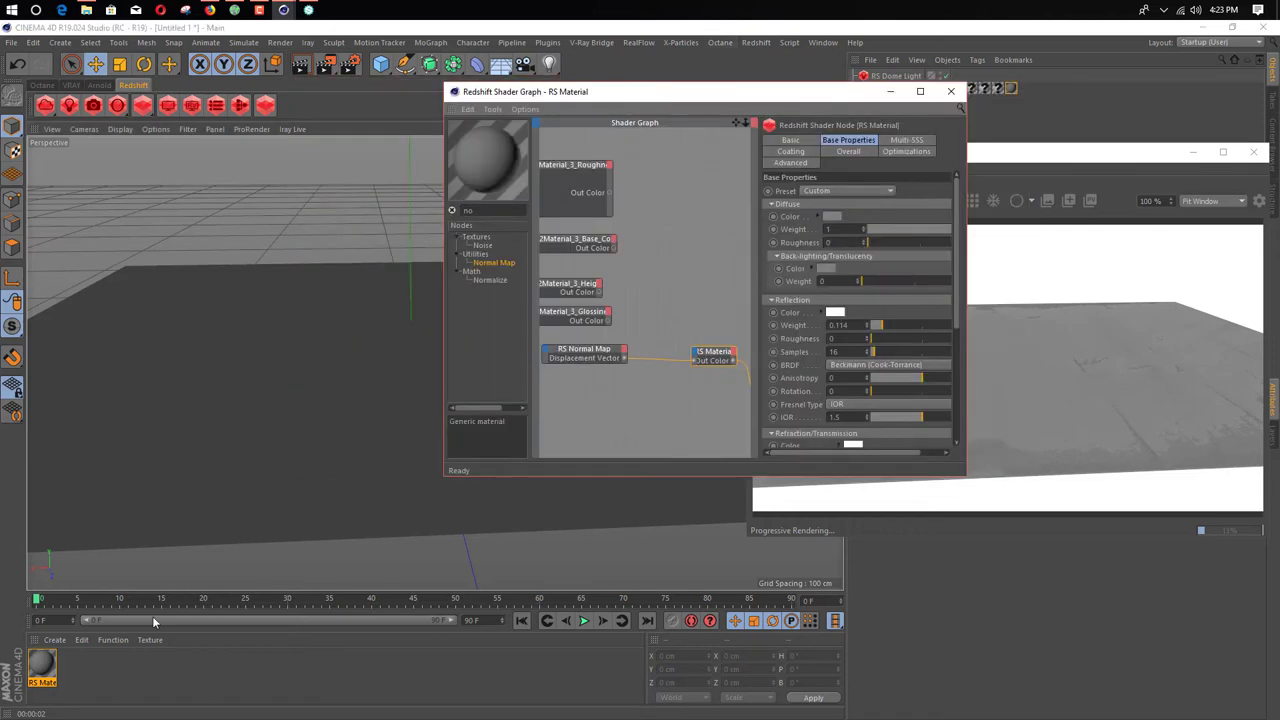
Step: Create a new standard Cinema 4D material and open it for editing
left_click(55, 640)
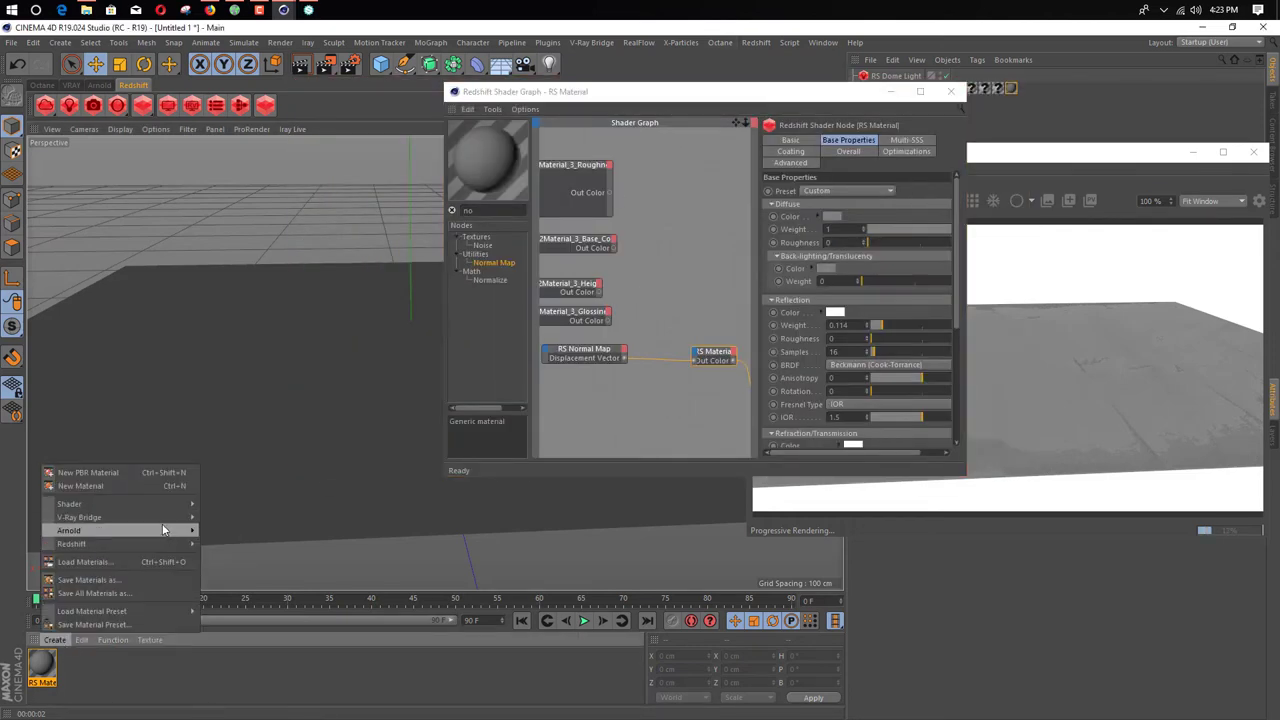
left_click(176, 675)
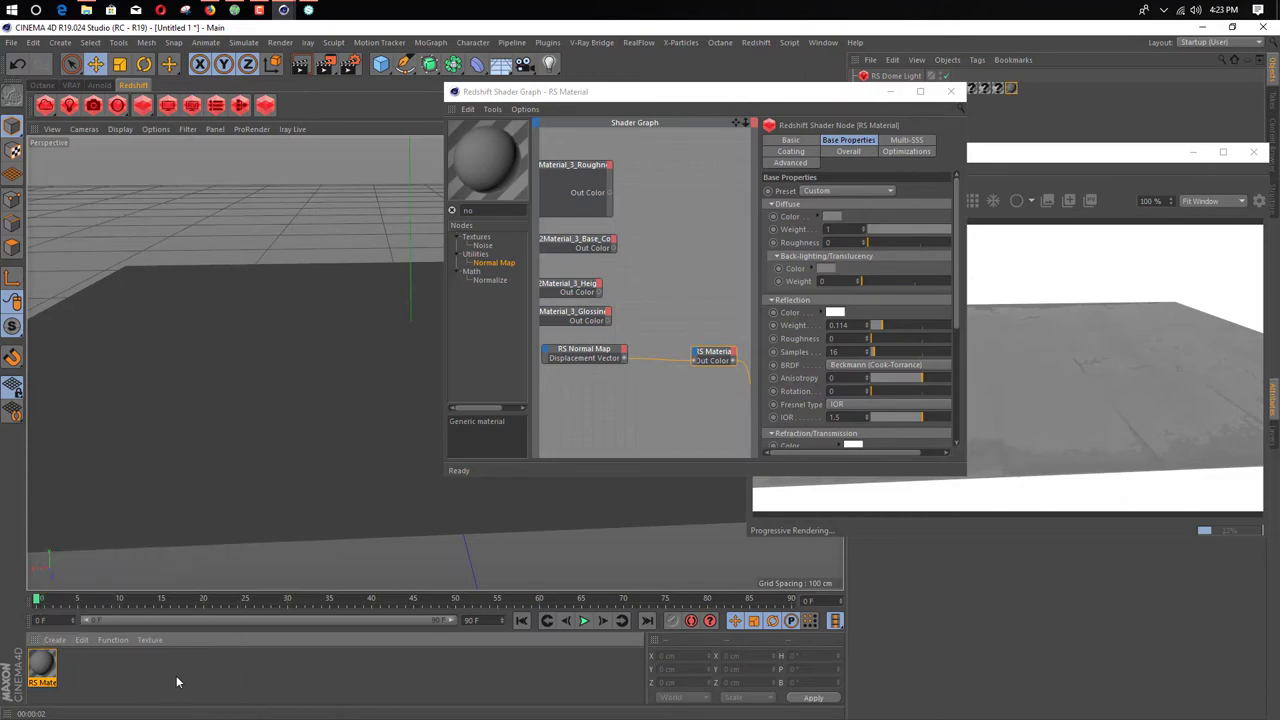
double_click(176, 675)
double_click(41, 662)
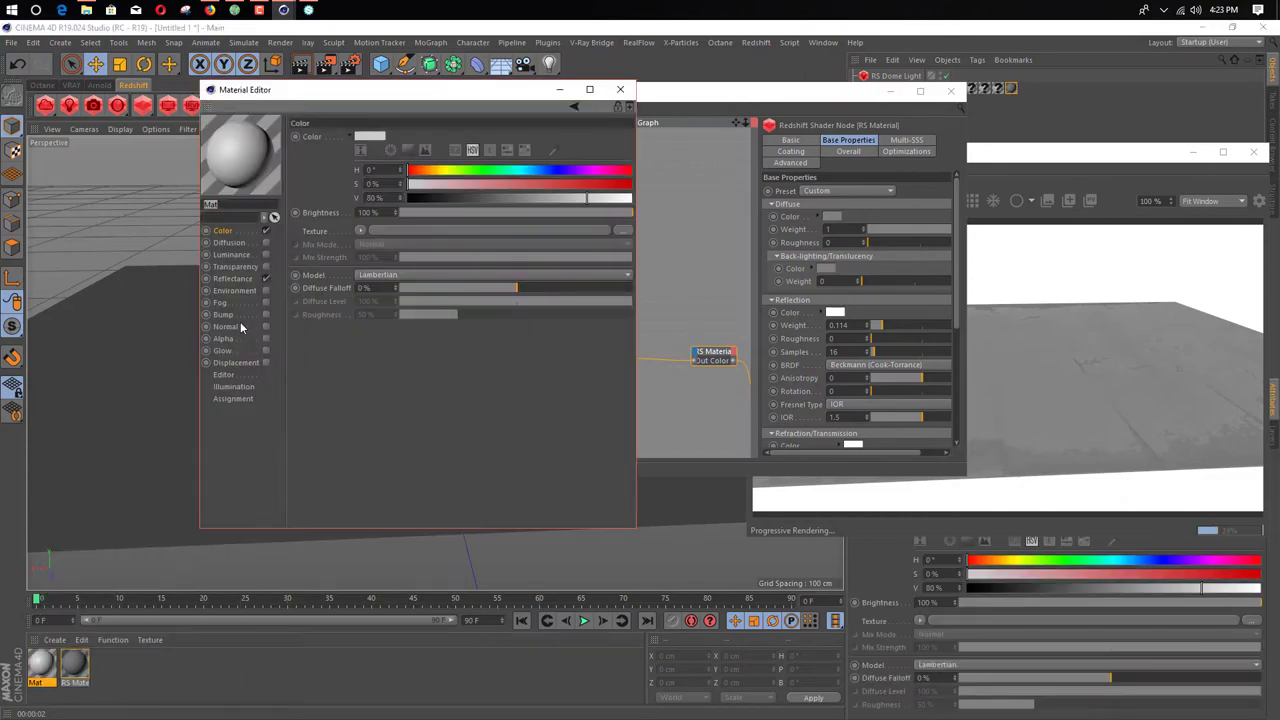
Step: Load Bitmap2Material_3_Normal.jpg as the standard material's Normal channel texture, declining a copy at the project location
left_click(226, 327)
left_click(622, 216)
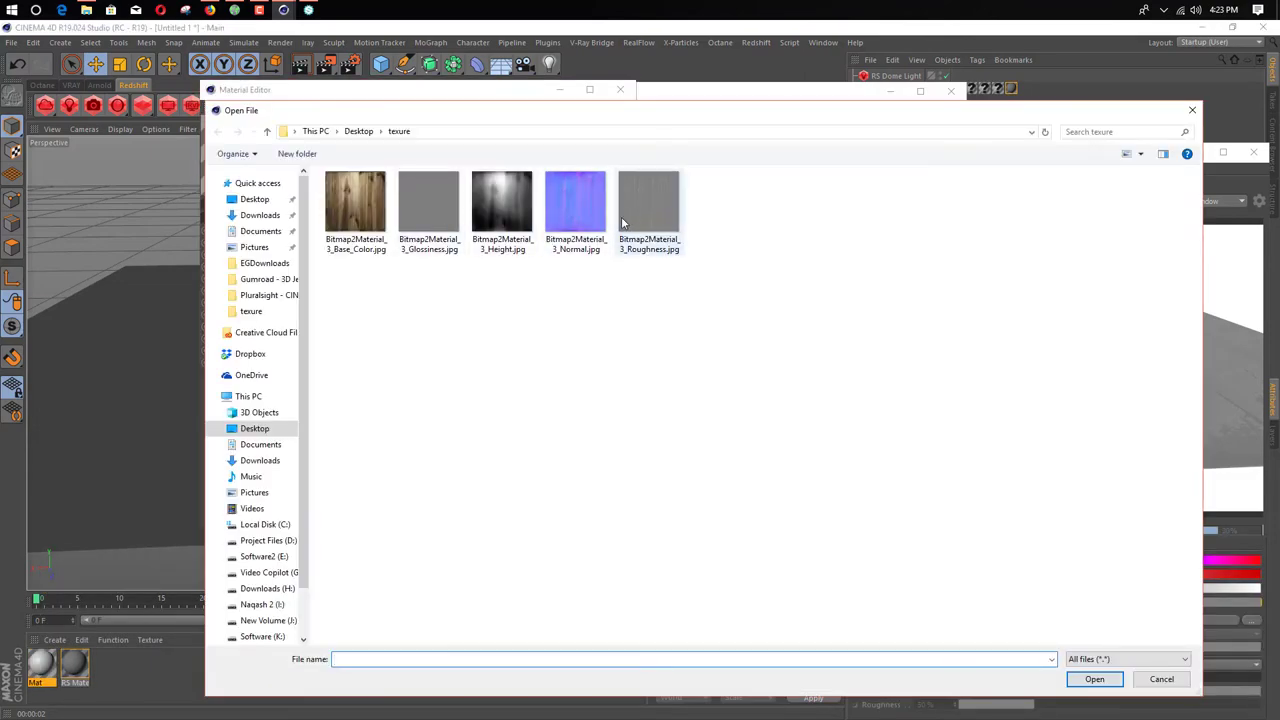
double_click(571, 200)
left_click(714, 422)
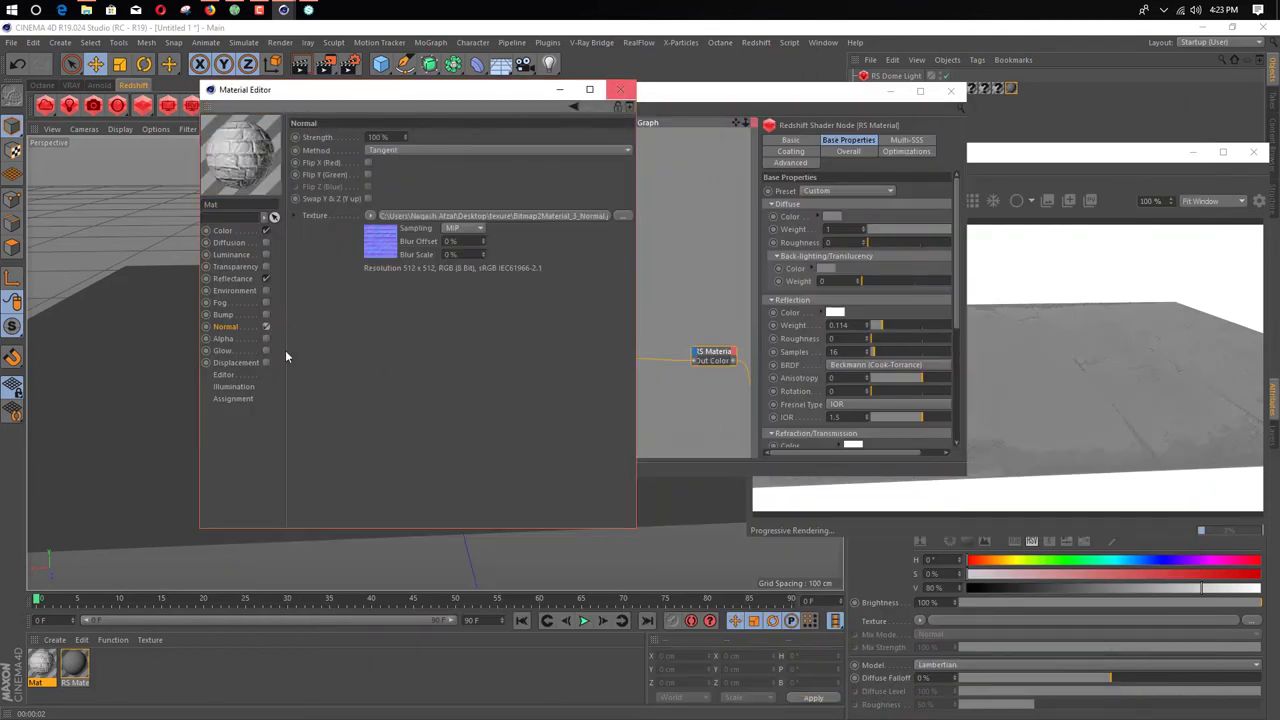
Step: Reselect Bitmap2Material_3_Normal.jpg as the file in the normal texture's shader properties, declining the project copy
left_click(417, 214)
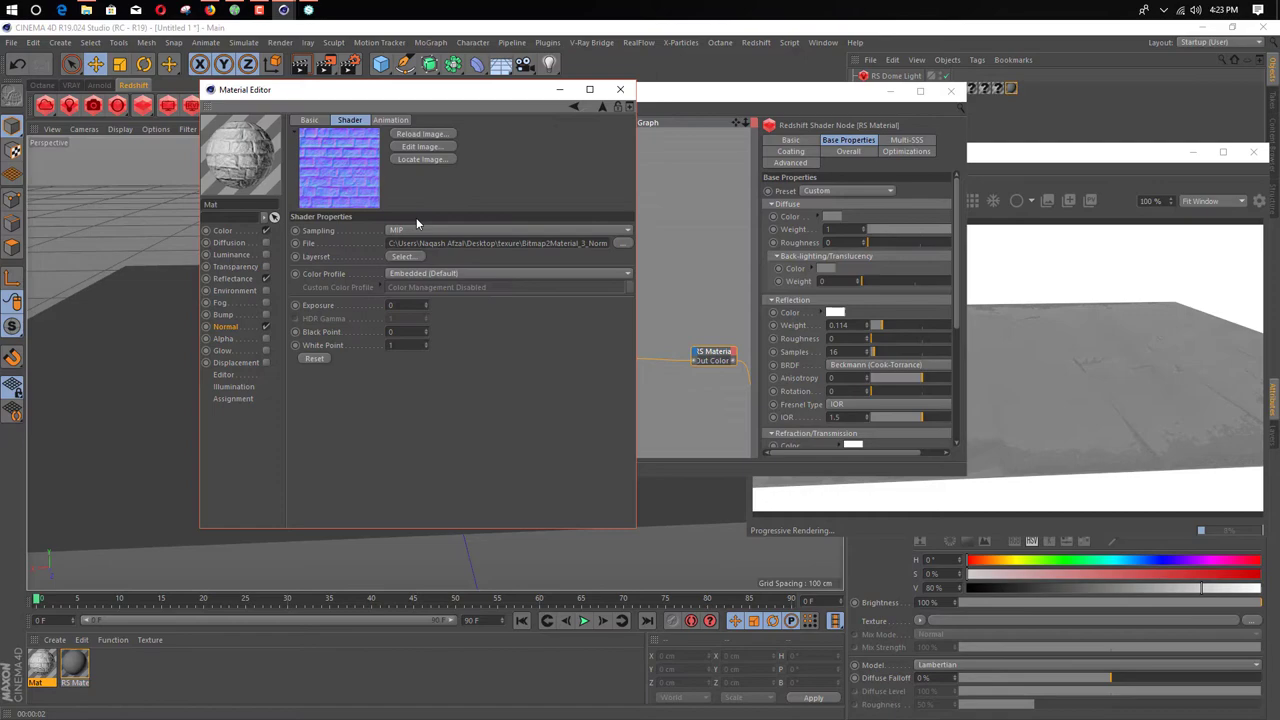
left_click(623, 245)
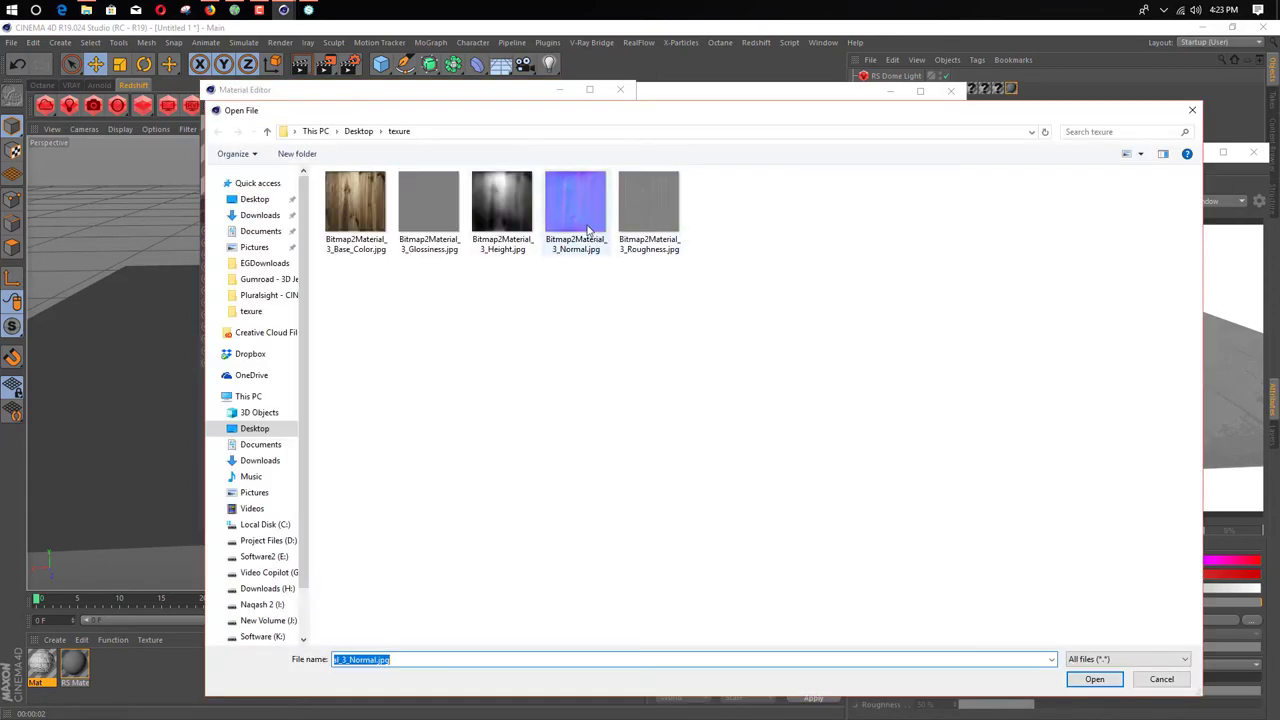
double_click(588, 230)
left_click(722, 422)
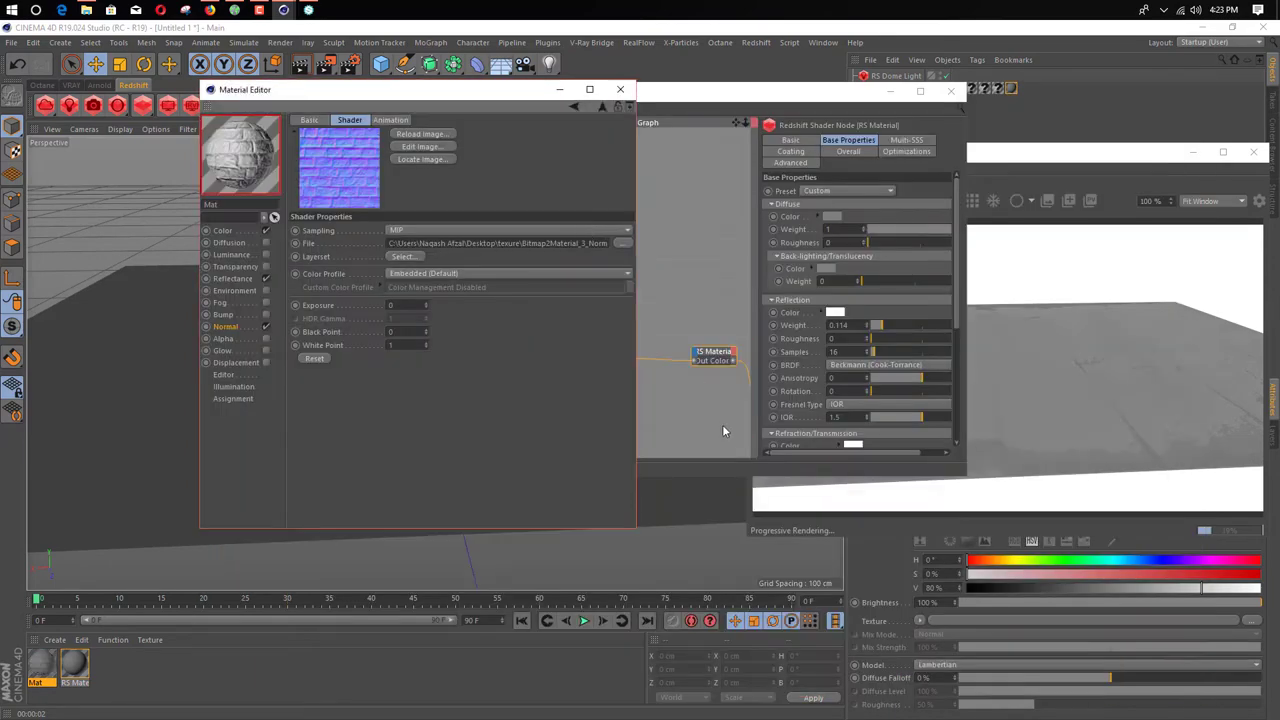
Step: Reload Bitmap2Material_3_Normal.jpg in the standard material's Normal channel, declining the project copy, and remove that material from the scene
left_click(255, 327)
left_click(623, 216)
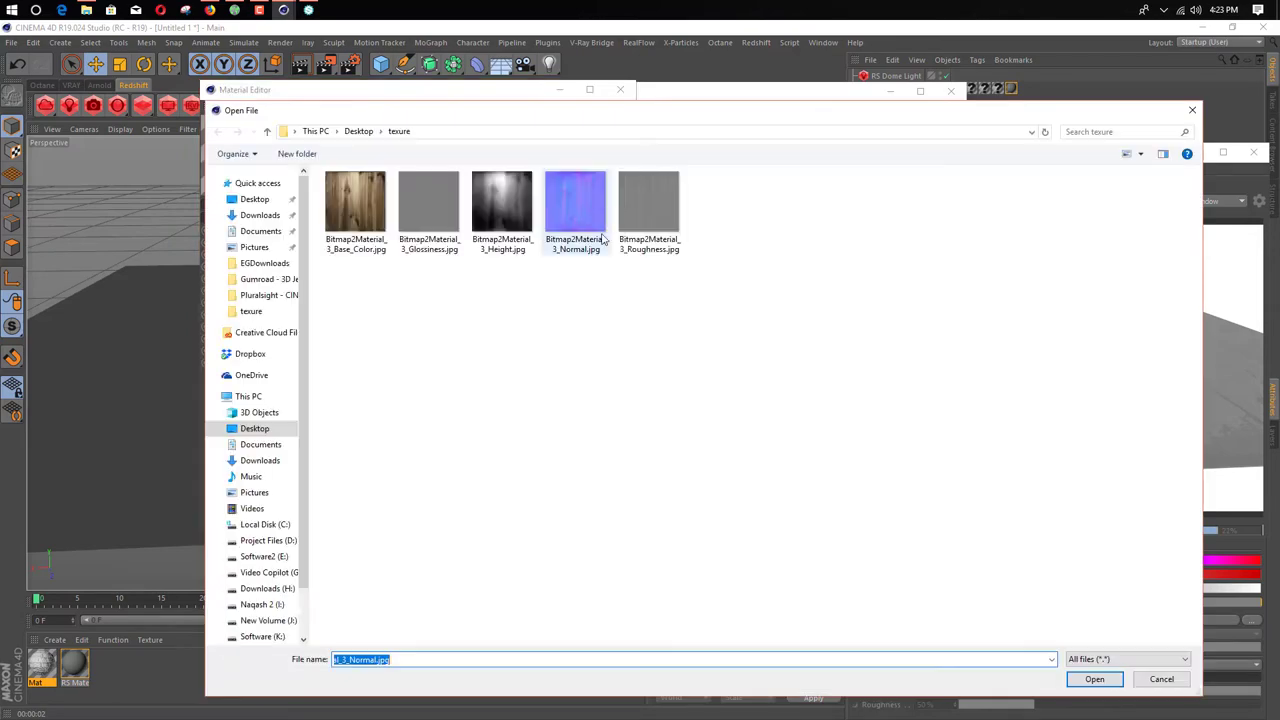
left_click(569, 216)
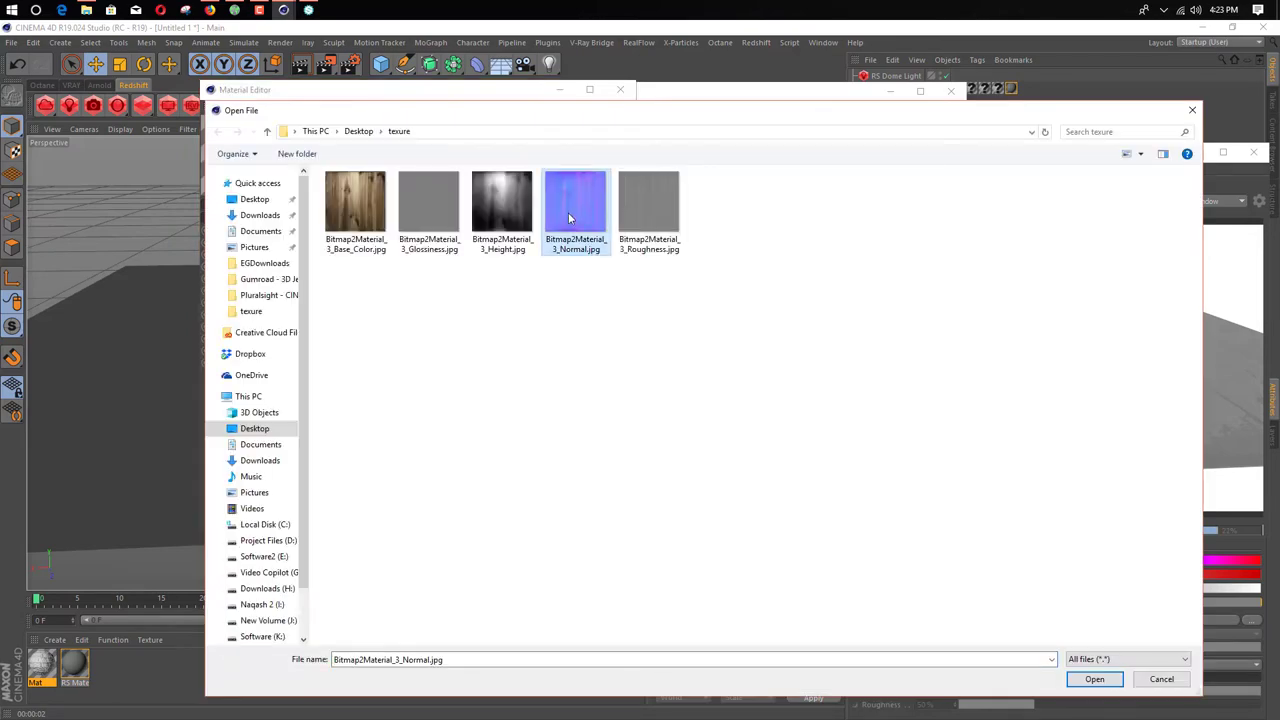
scroll(568, 212, "up", 5, "ctrl")
double_click(911, 256)
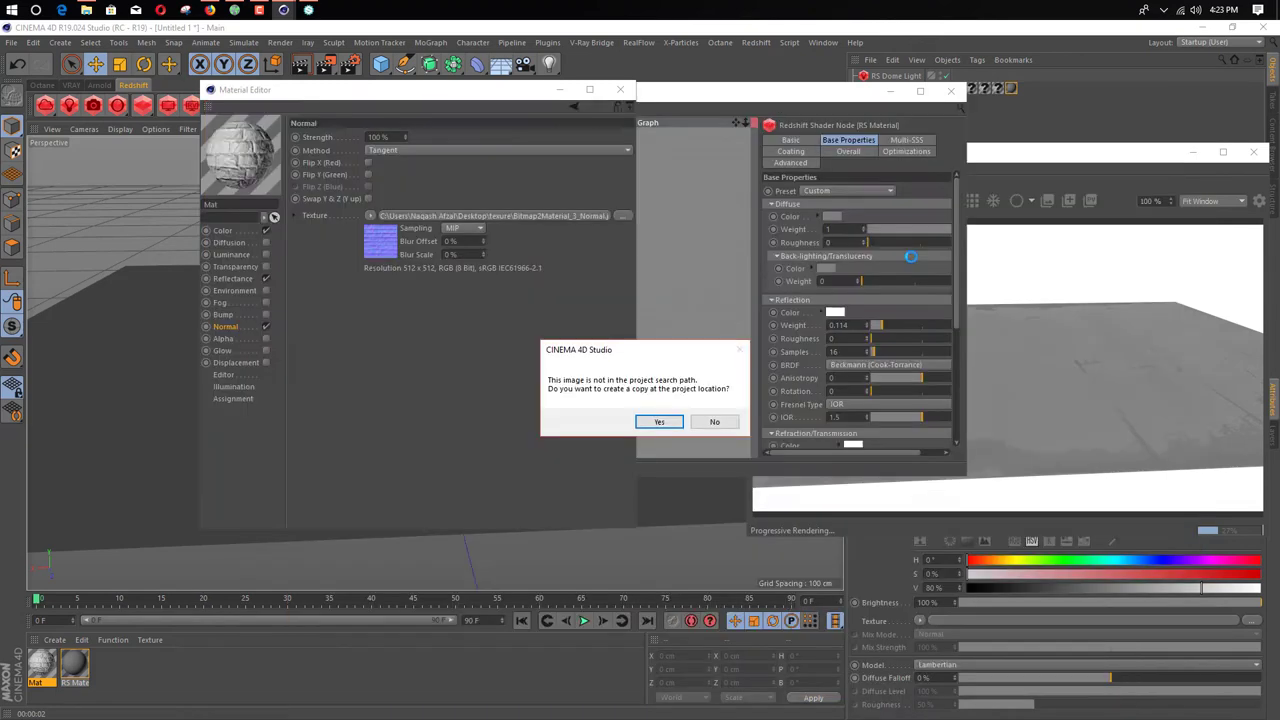
left_click(712, 421)
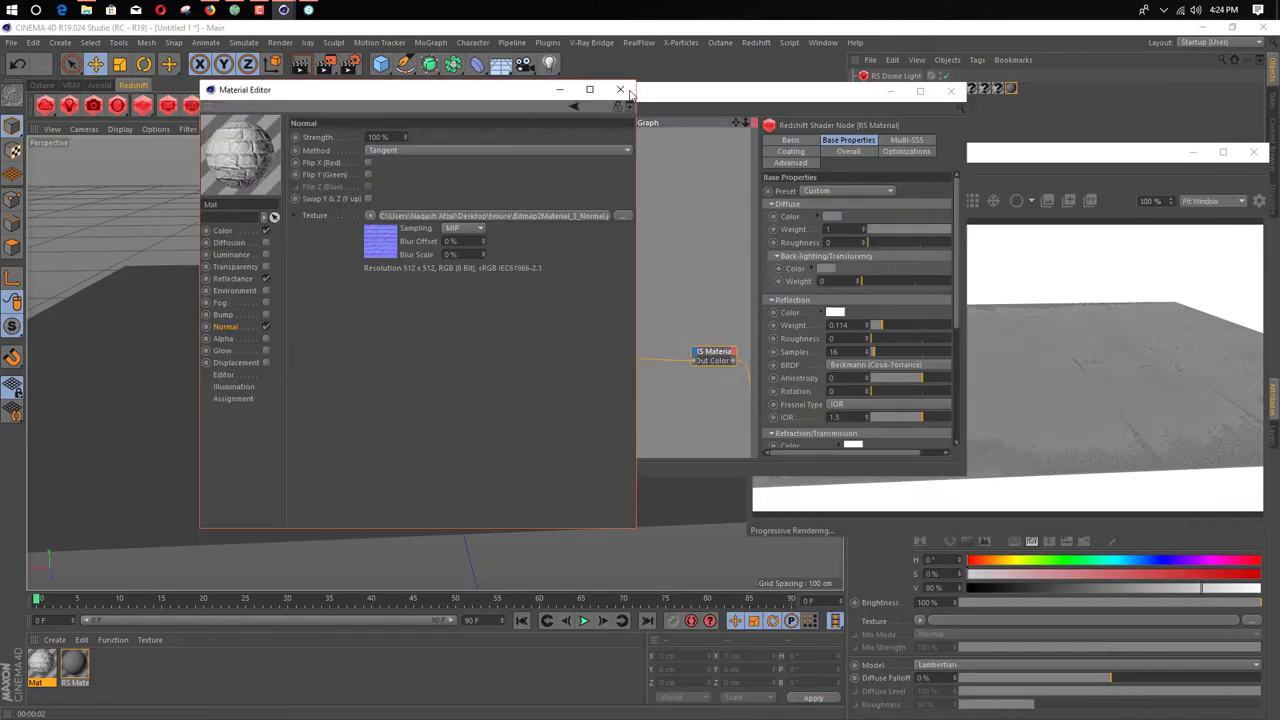
left_click(620, 90)
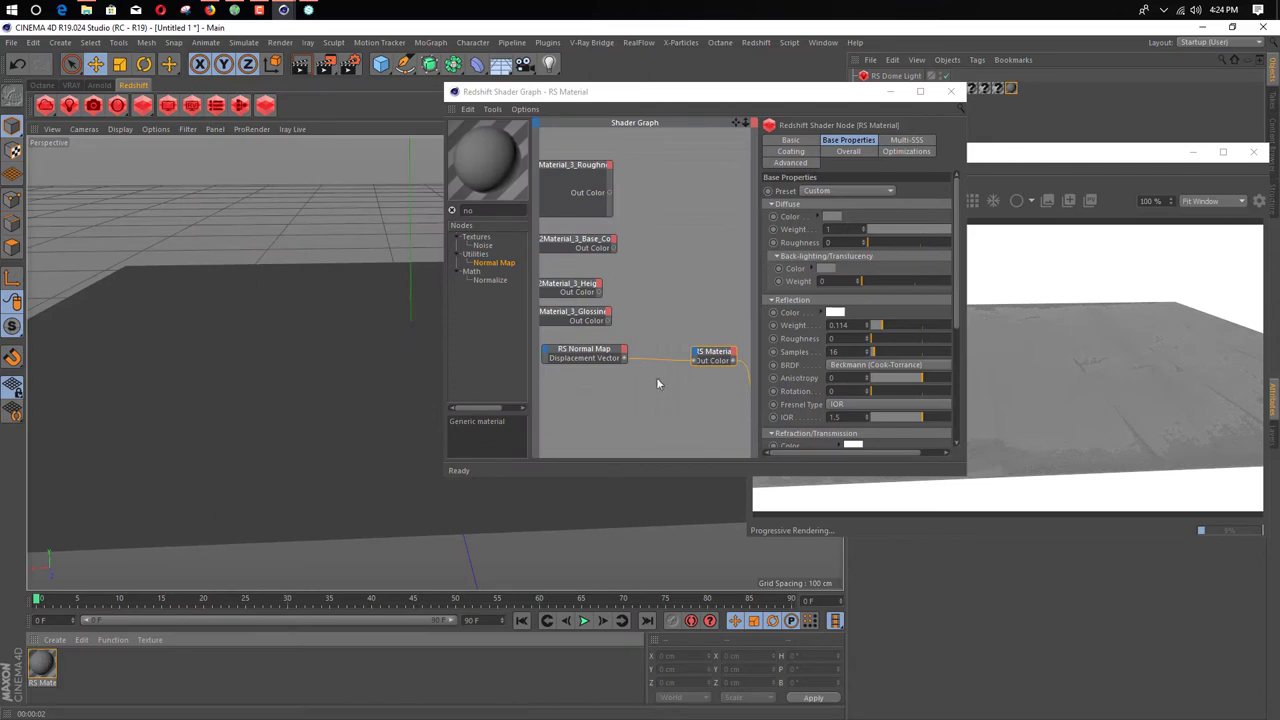
Step: Raise the RS Normal Map node's Scale Normal to 2 and check the plane from another angle
left_click_drag(240, 346, 470, 362, "alt")
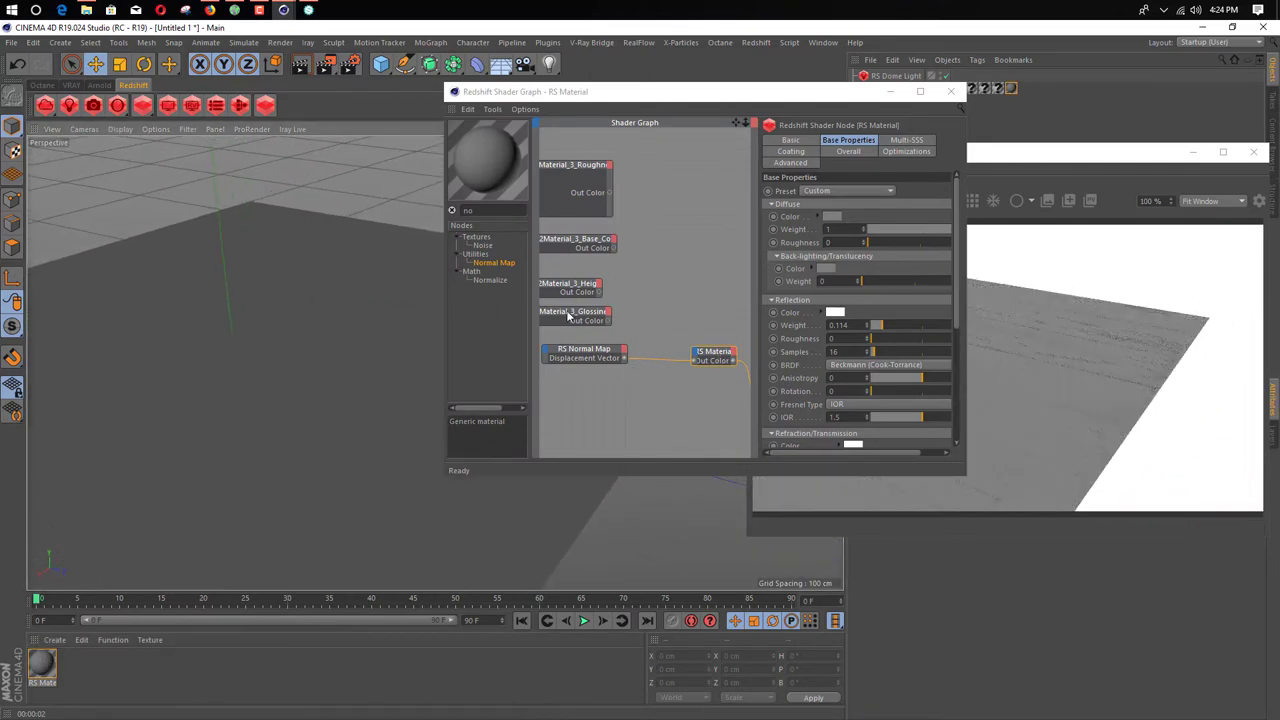
left_click(571, 352)
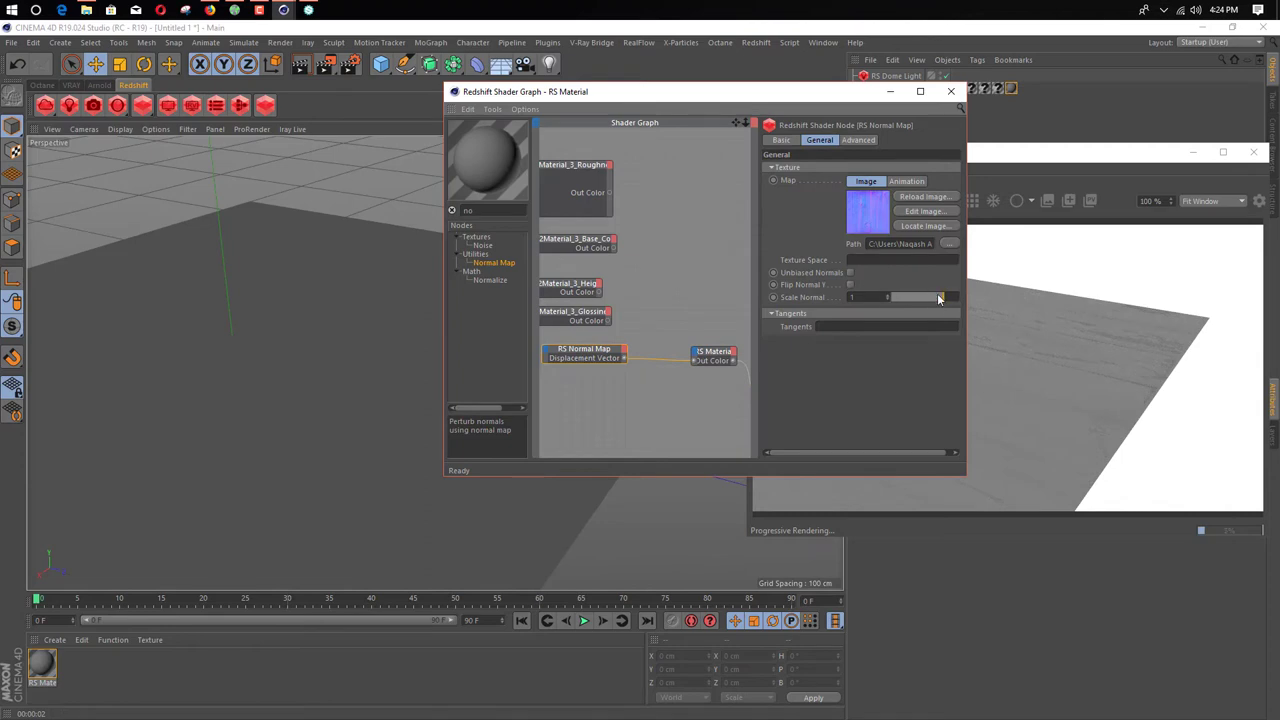
left_click_drag(945, 297, 955, 301)
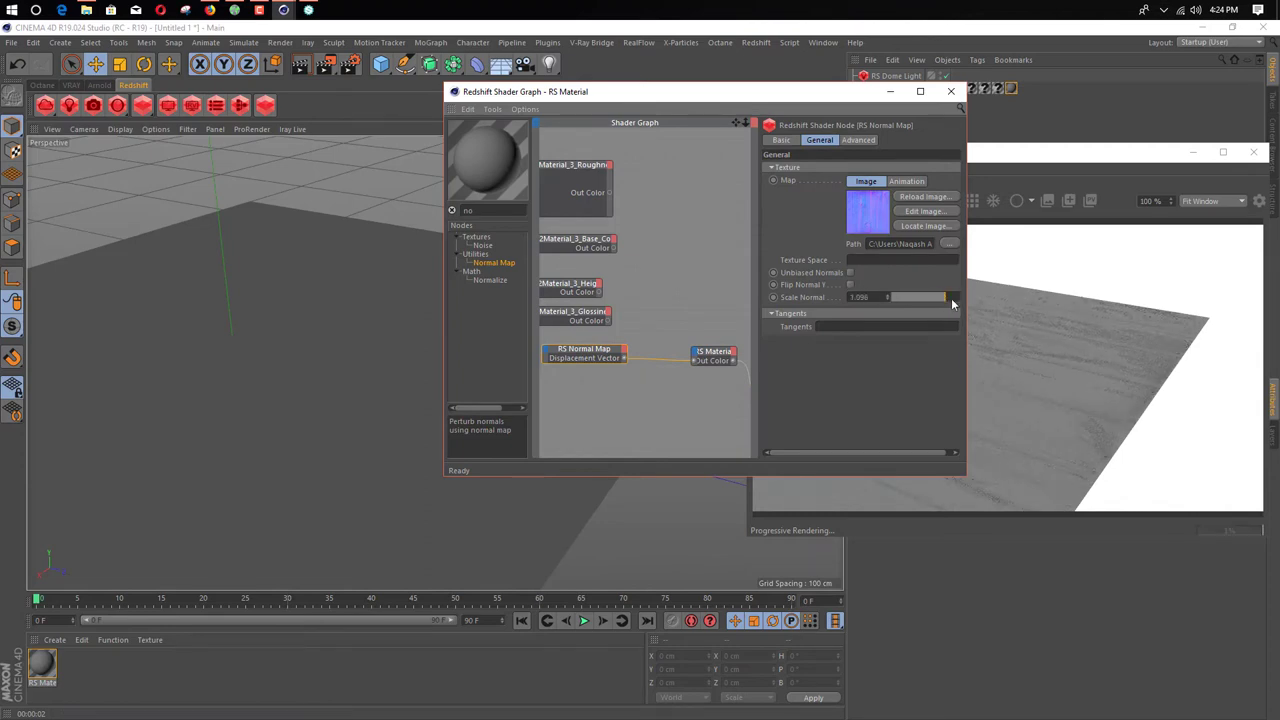
left_click_drag(380, 285, 218, 374, "alt")
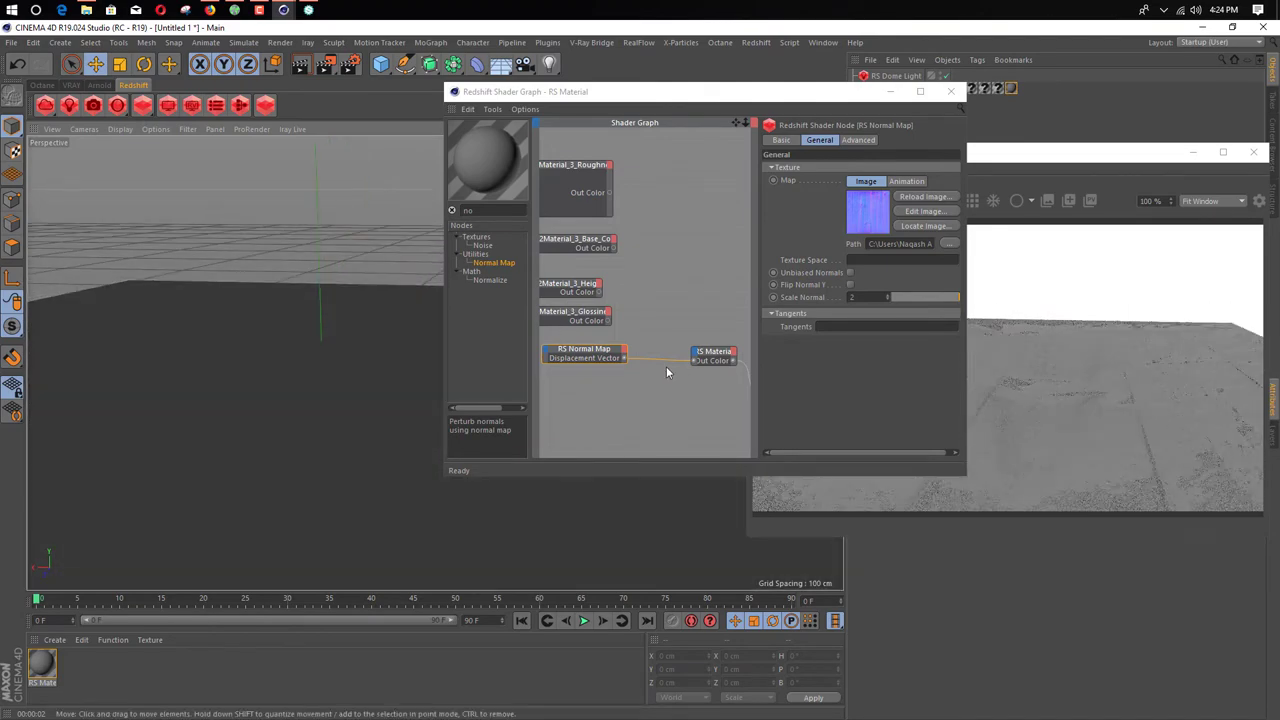
Step: Set the RS Material's reflection weight to 0 and darken its diffuse color to a 25% value
left_click(712, 355)
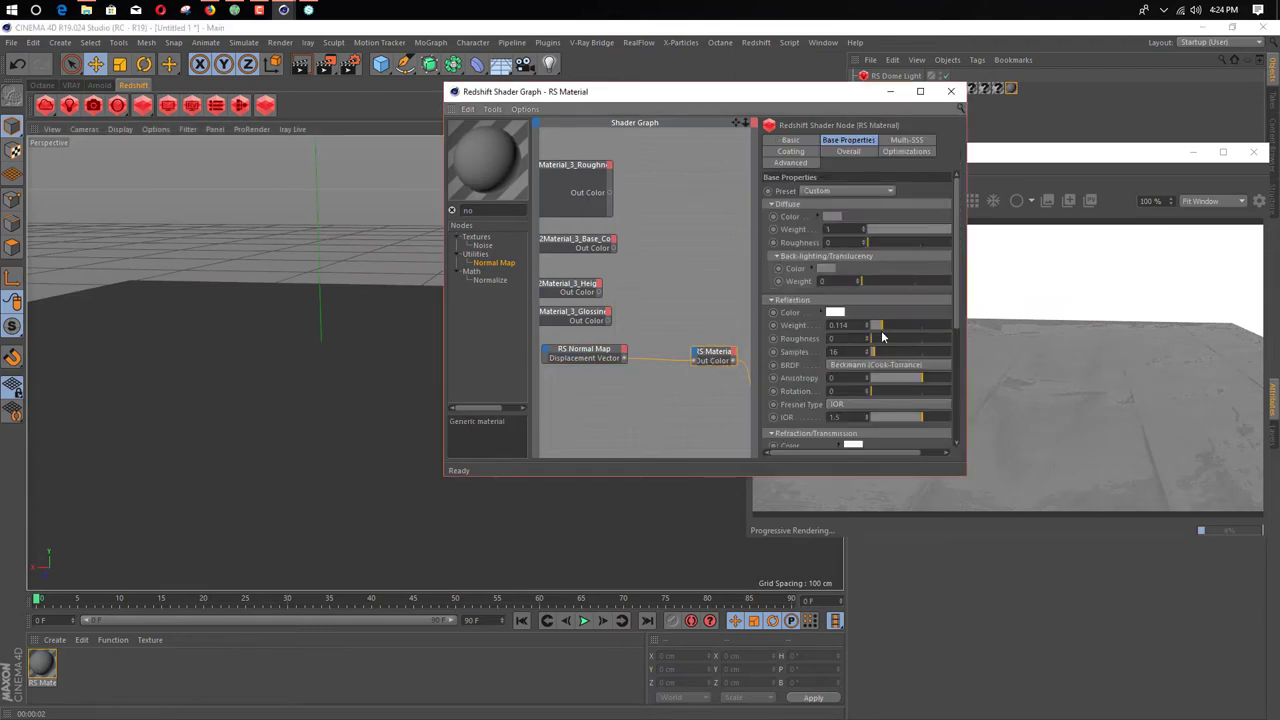
left_click_drag(280, 384, 72, 389, "alt")
left_click(834, 215)
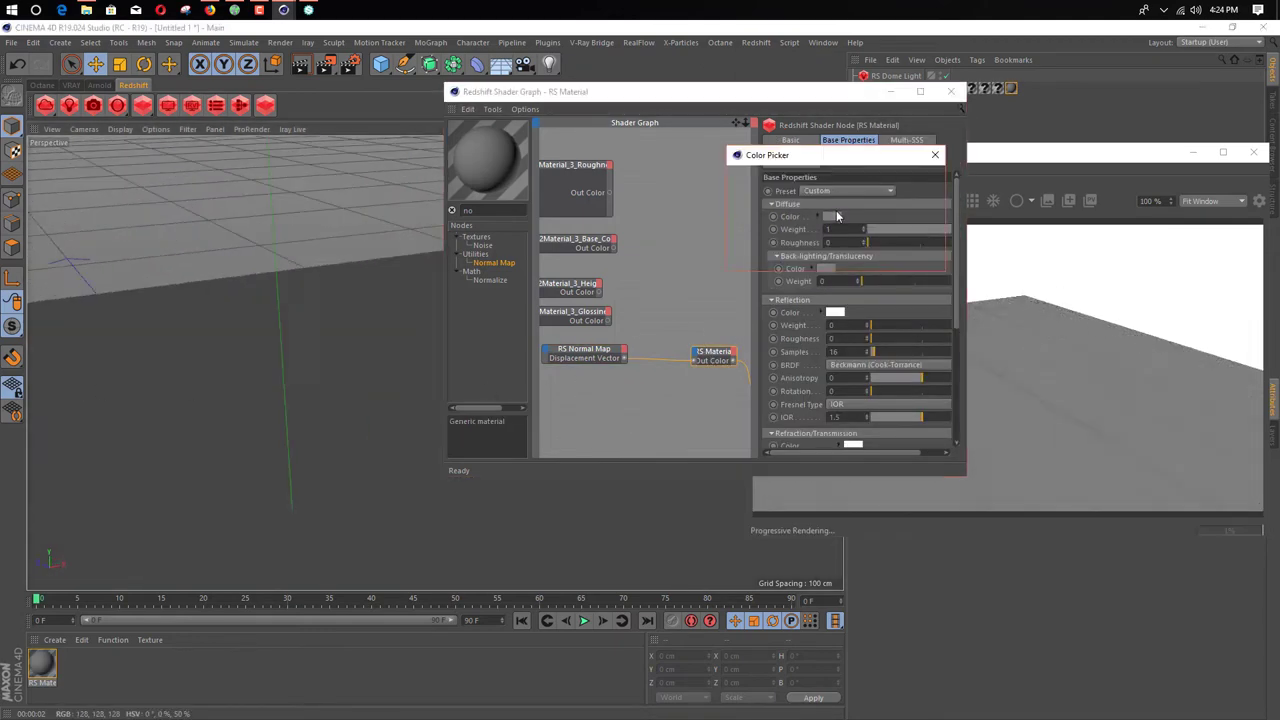
left_click_drag(842, 235, 815, 238)
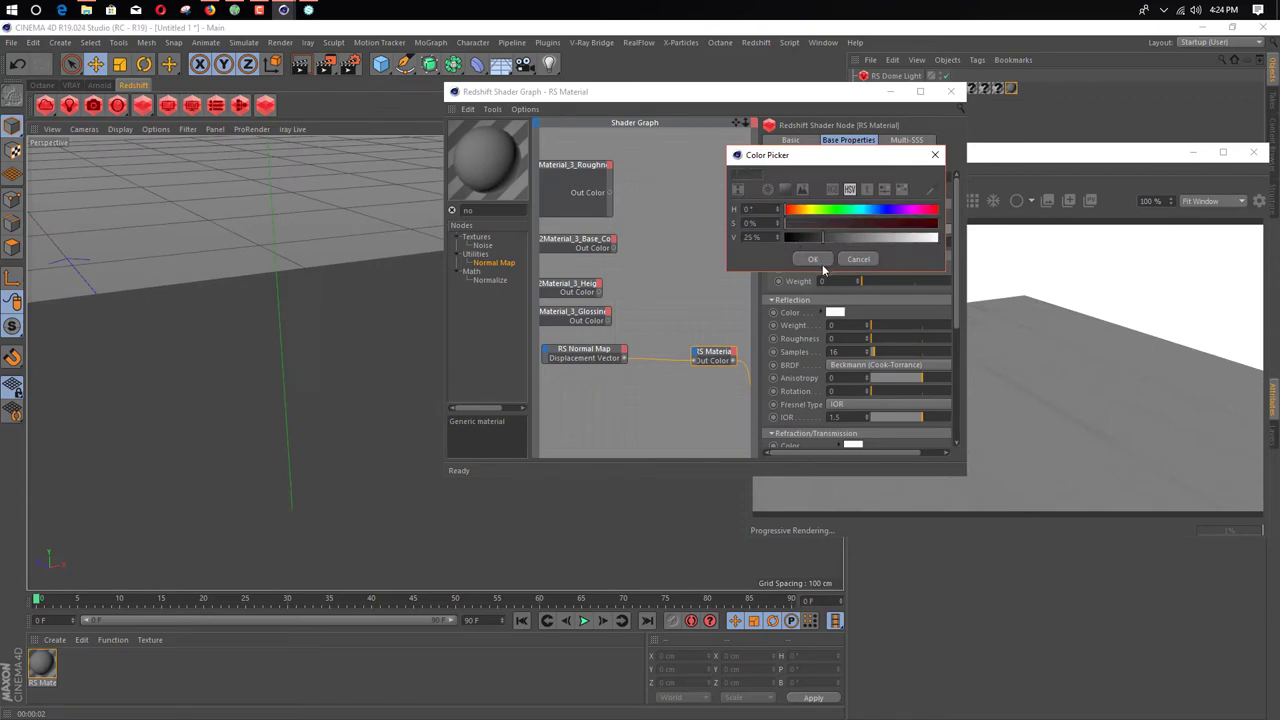
left_click(812, 258)
Step: Change the RS Material's diffuse color to a saturated bright green and inspect the normal map detail on the plane
left_click(830, 216)
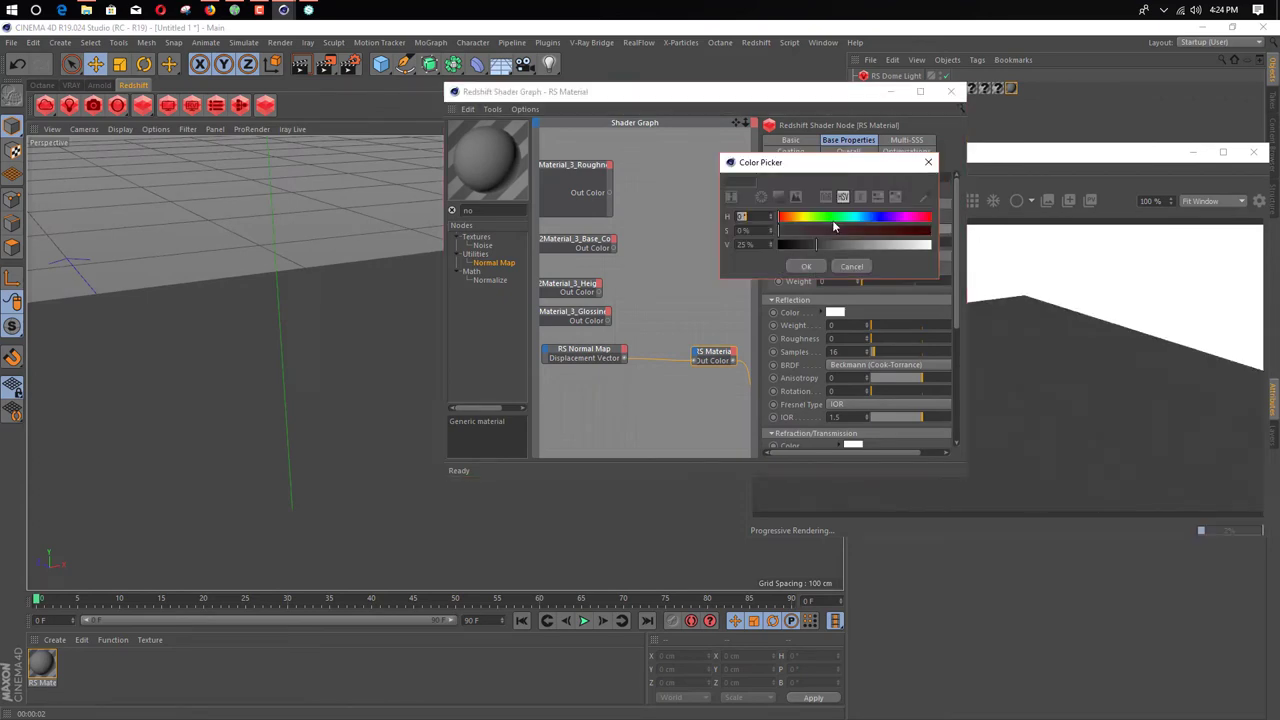
left_click(835, 217)
left_click_drag(889, 232, 935, 246)
left_click(806, 265)
left_click_drag(266, 411, 372, 420, "alt")
scroll(478, 488, "down", 3)
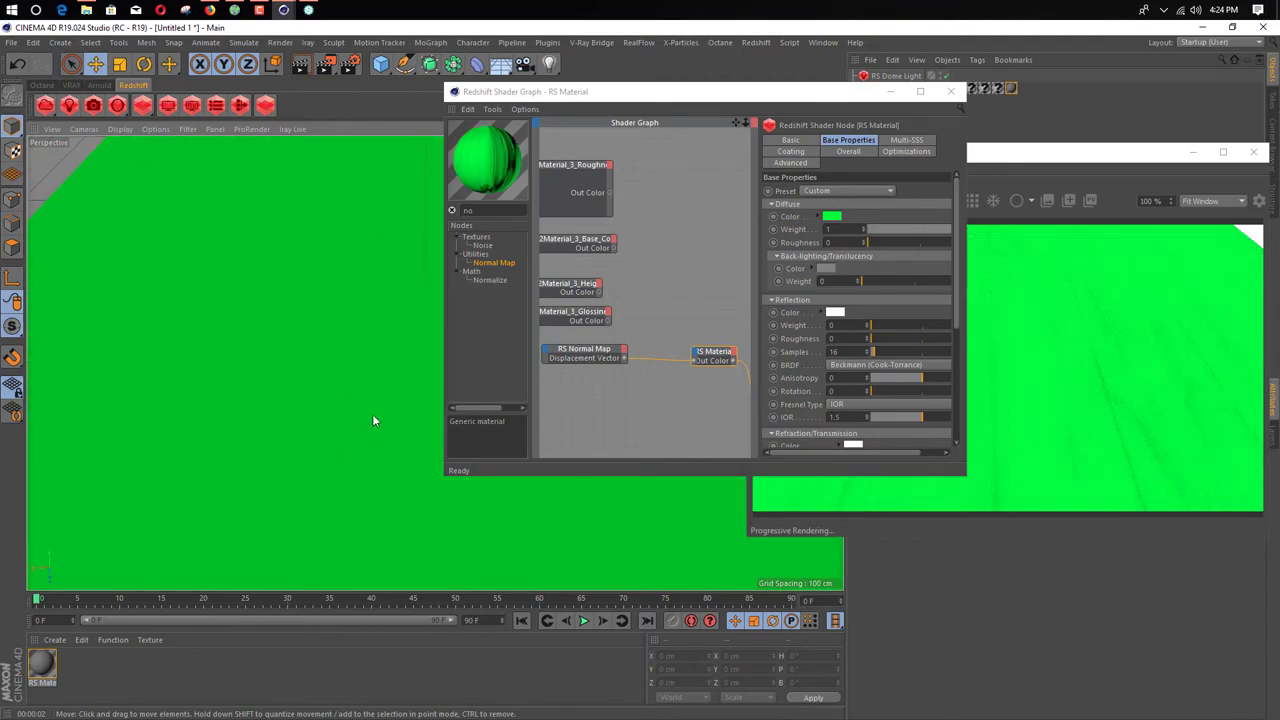
left_click(473, 167)
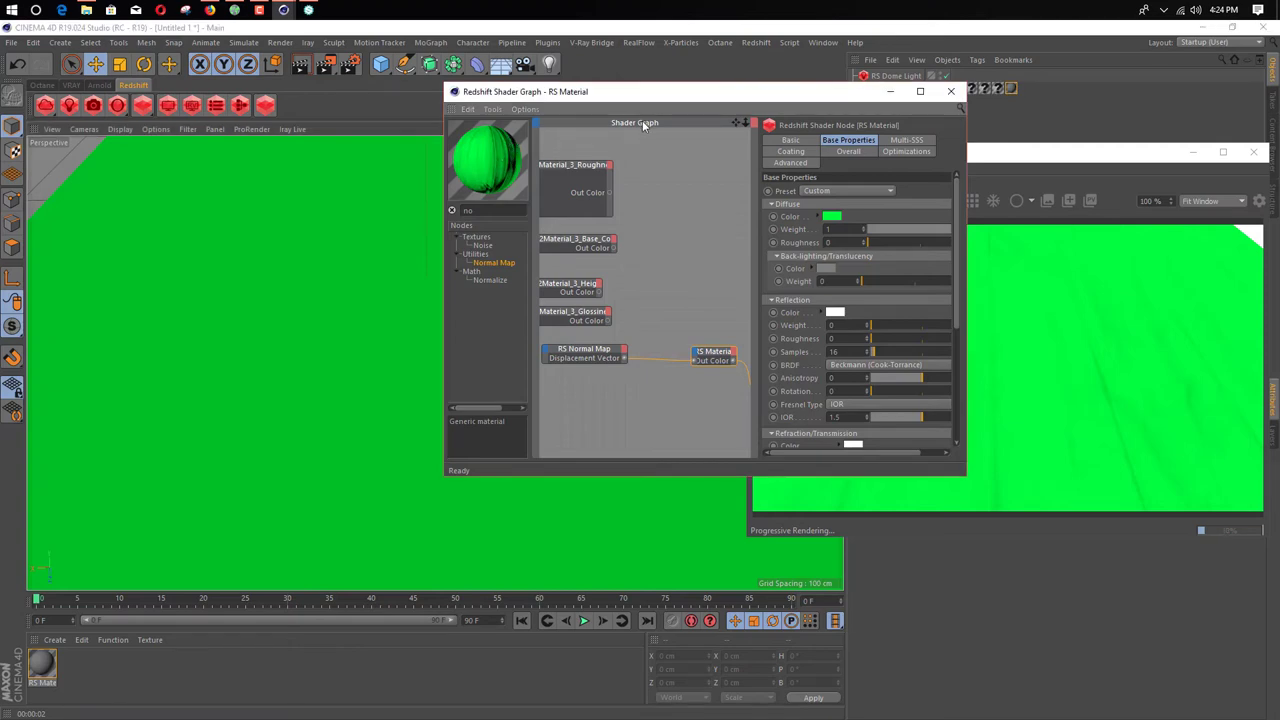
left_click_drag(40, 345, 122, 410, "alt")
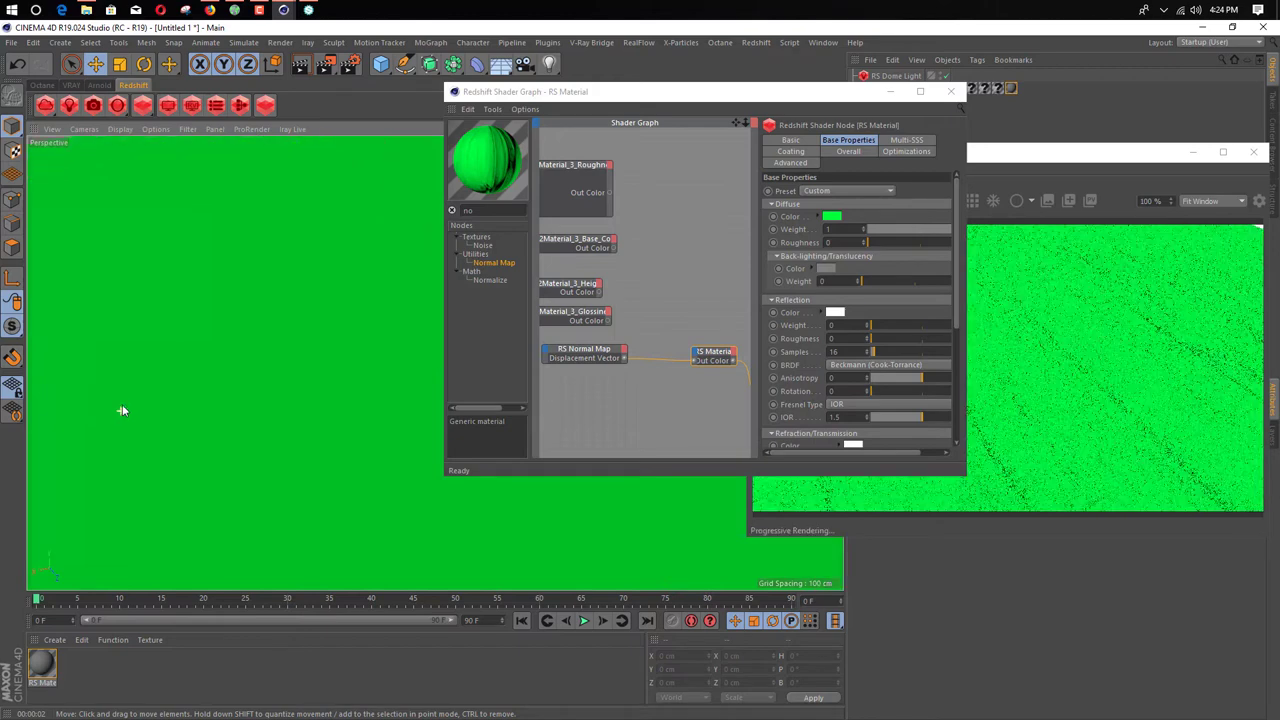
Step: Move the Shader Graph window clear of the RenderView and connect the Bitmap2Material_3_Glossiness texture to the RS Material's Base Properties/Reflection input
left_click_drag(758, 87, 473, 80)
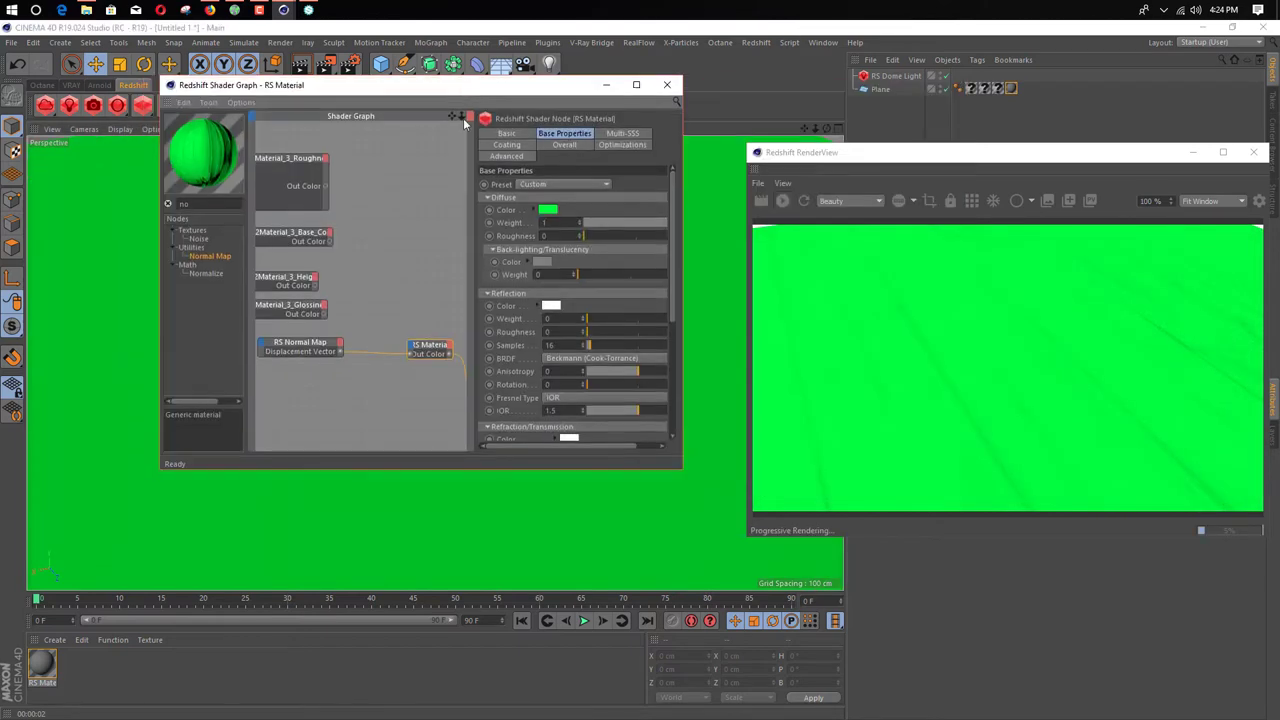
left_click(297, 308)
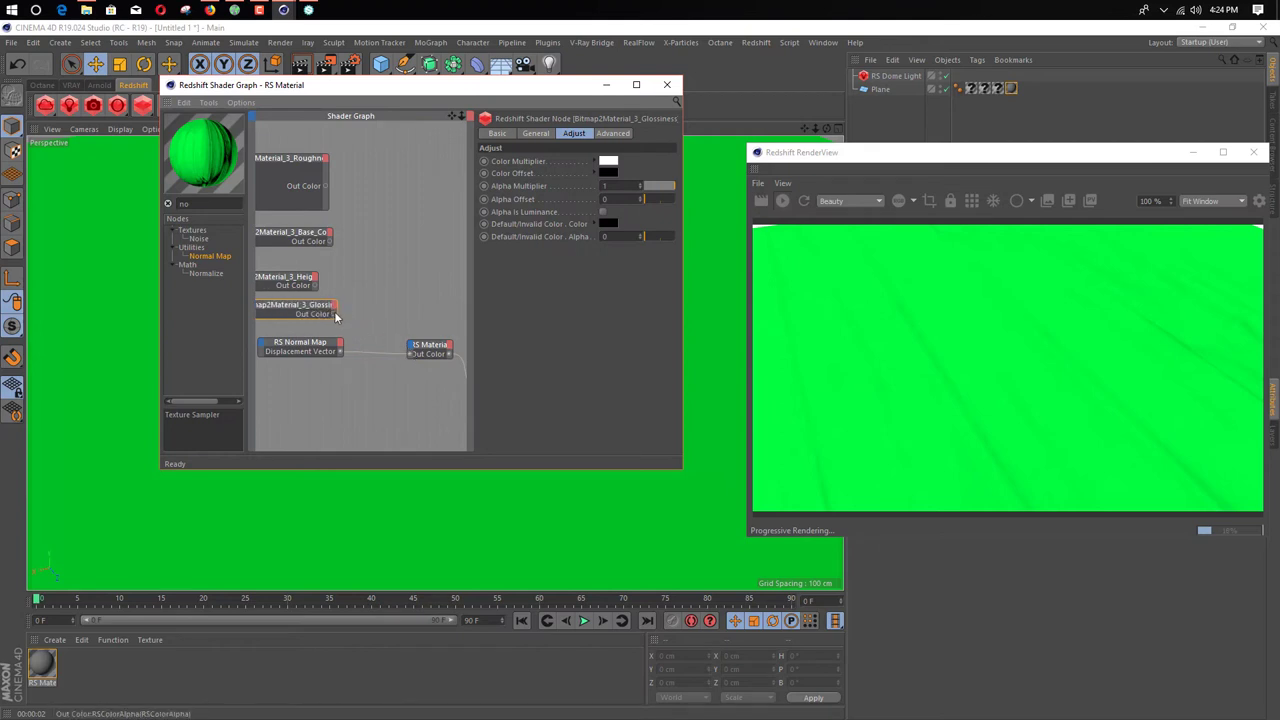
left_click_drag(417, 360, 416, 356)
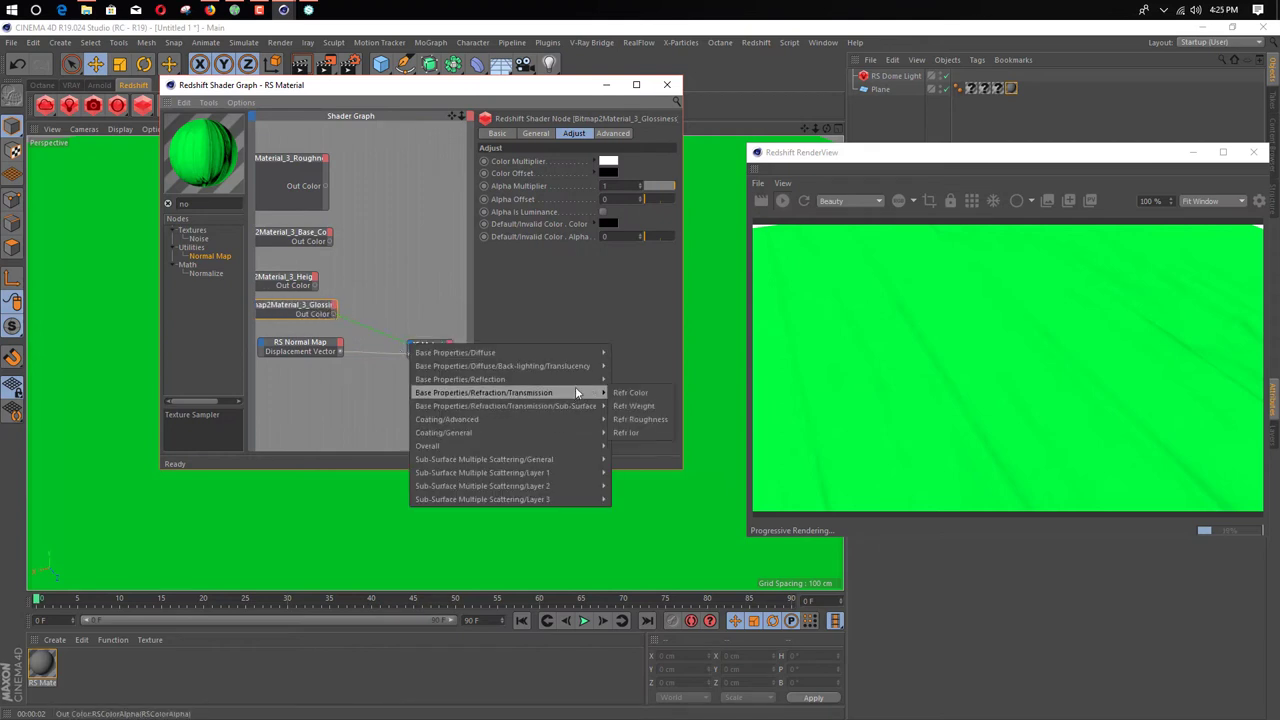
mouse_move(577, 380)
left_click(633, 380)
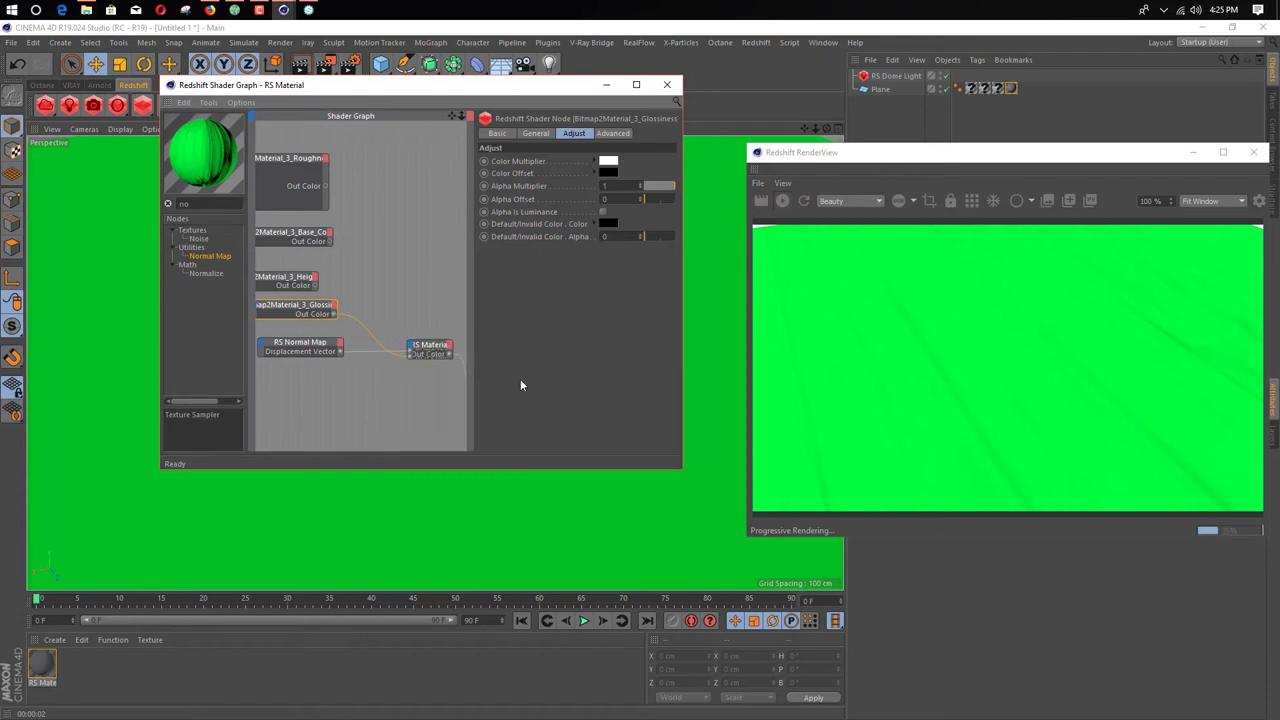
Step: Enlarge the Bitmap2Material_3_Height texture node and connect its Out Color to the Output node's displacement input
double_click(308, 276)
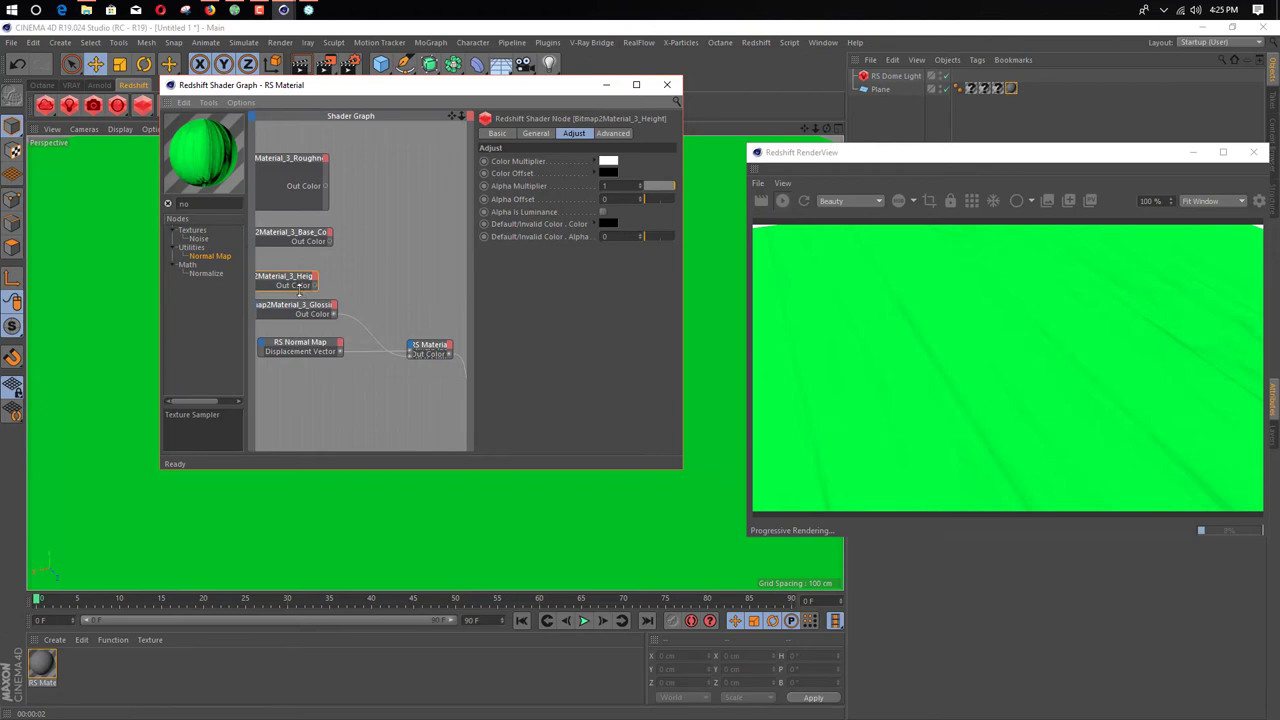
left_click_drag(310, 283, 349, 270)
scroll(404, 389, "down", 2)
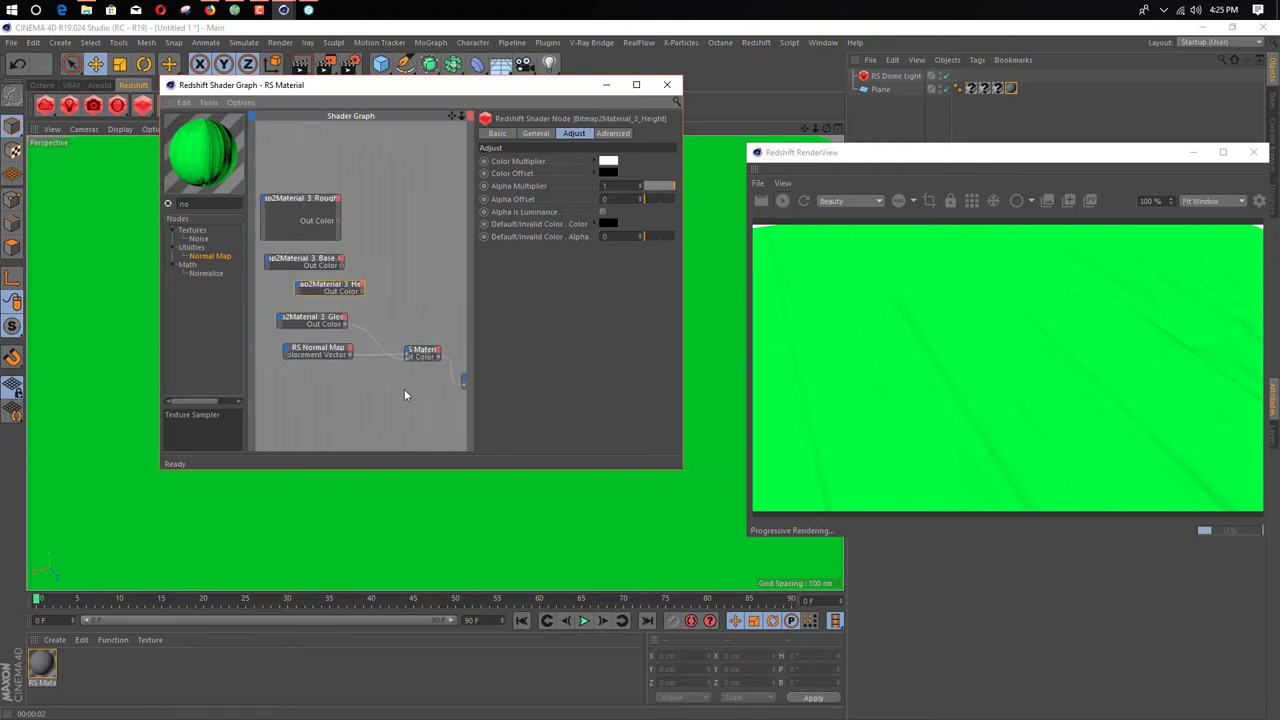
middle_click_drag(404, 389, 364, 374)
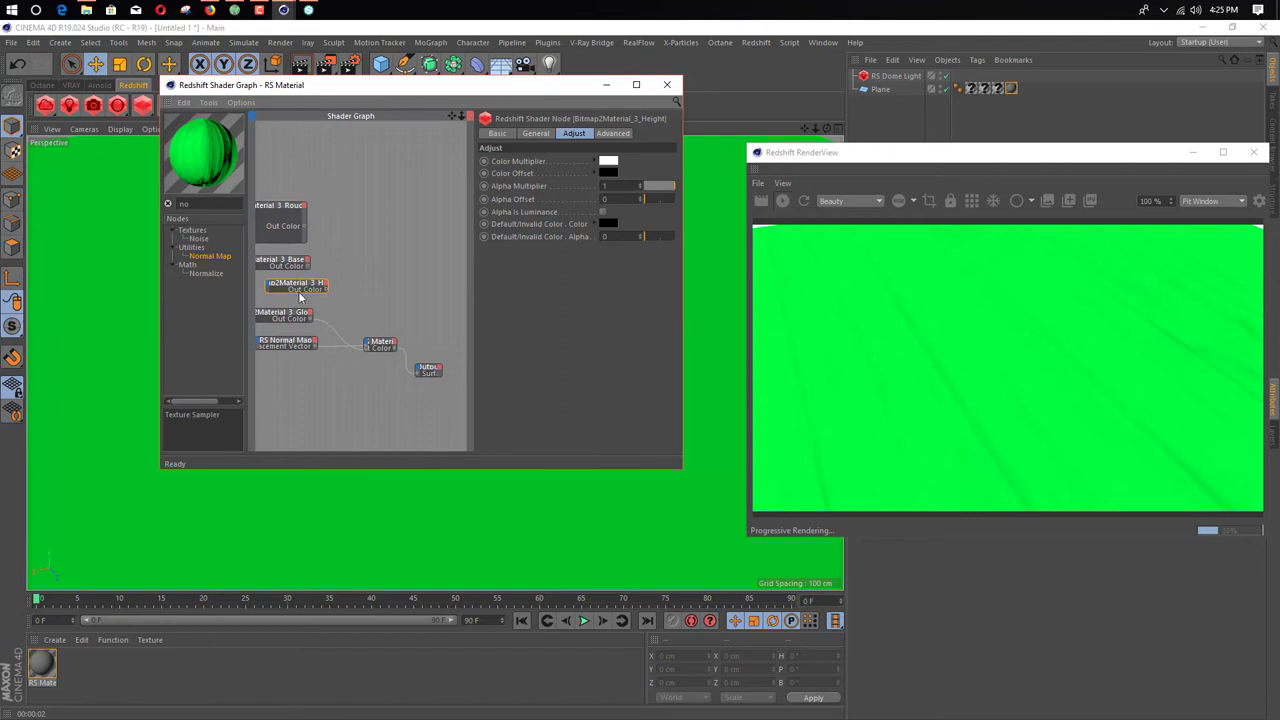
left_click_drag(299, 297, 299, 307)
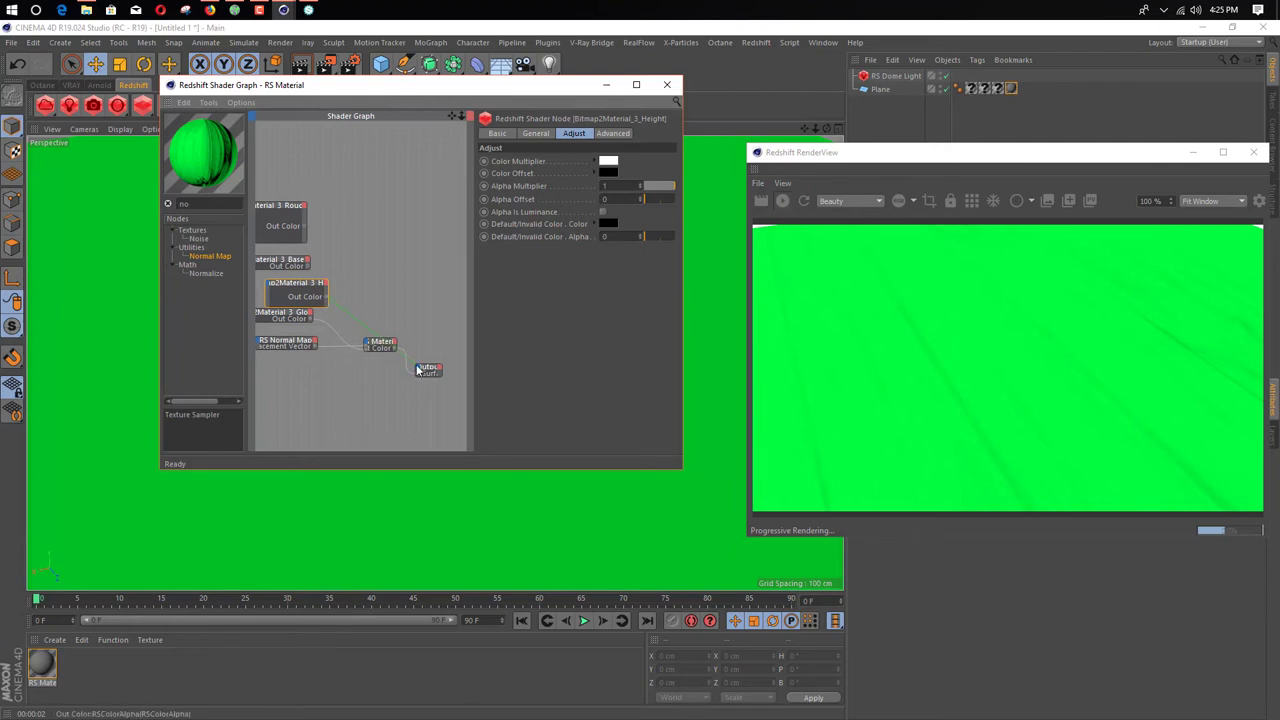
left_click_drag(418, 370, 420, 372)
left_click(460, 373)
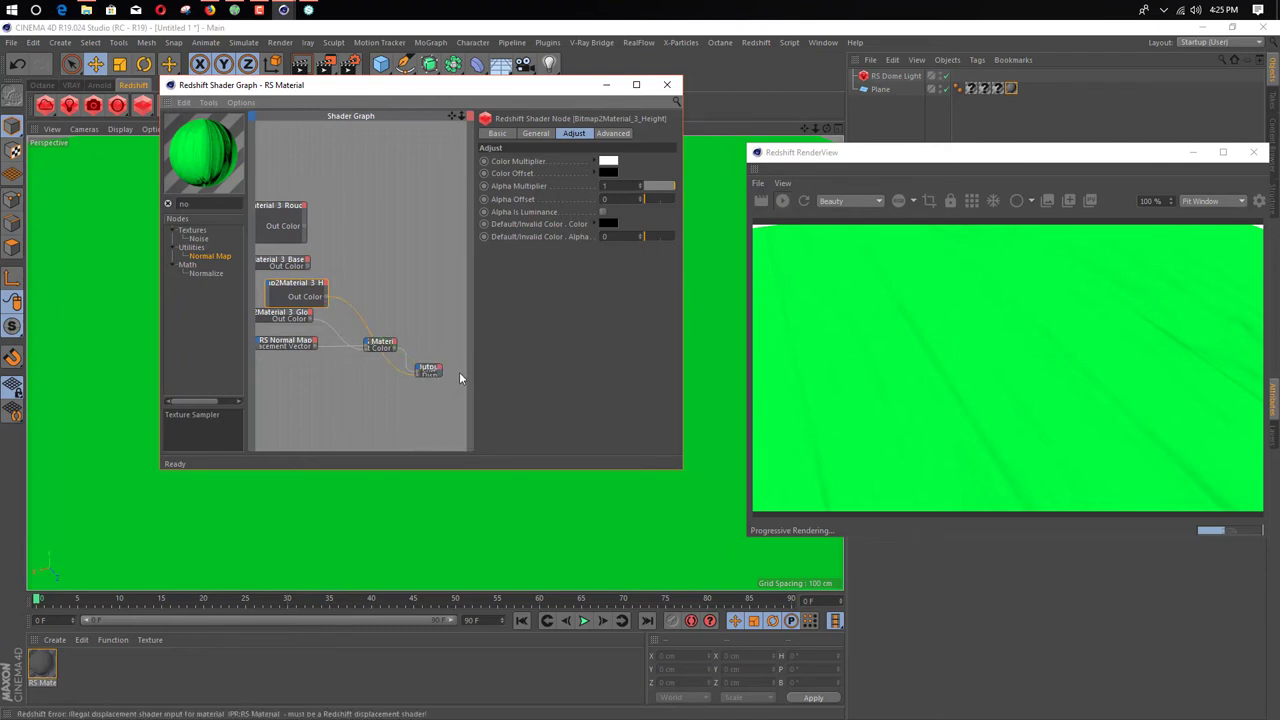
Step: Move the Height texture node aside and add a Displacement utility node to the shader graph
middle_click_drag(304, 262, 342, 268, "alt")
left_click_drag(322, 289, 408, 260)
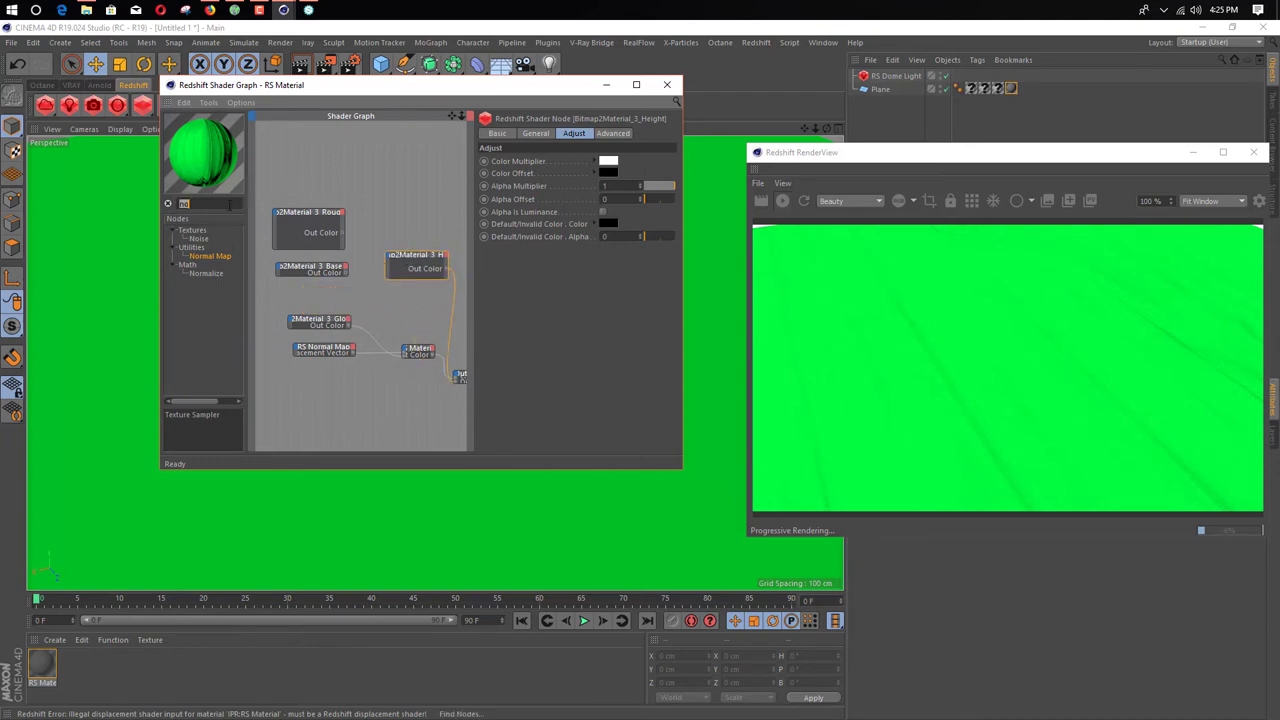
type("dis")
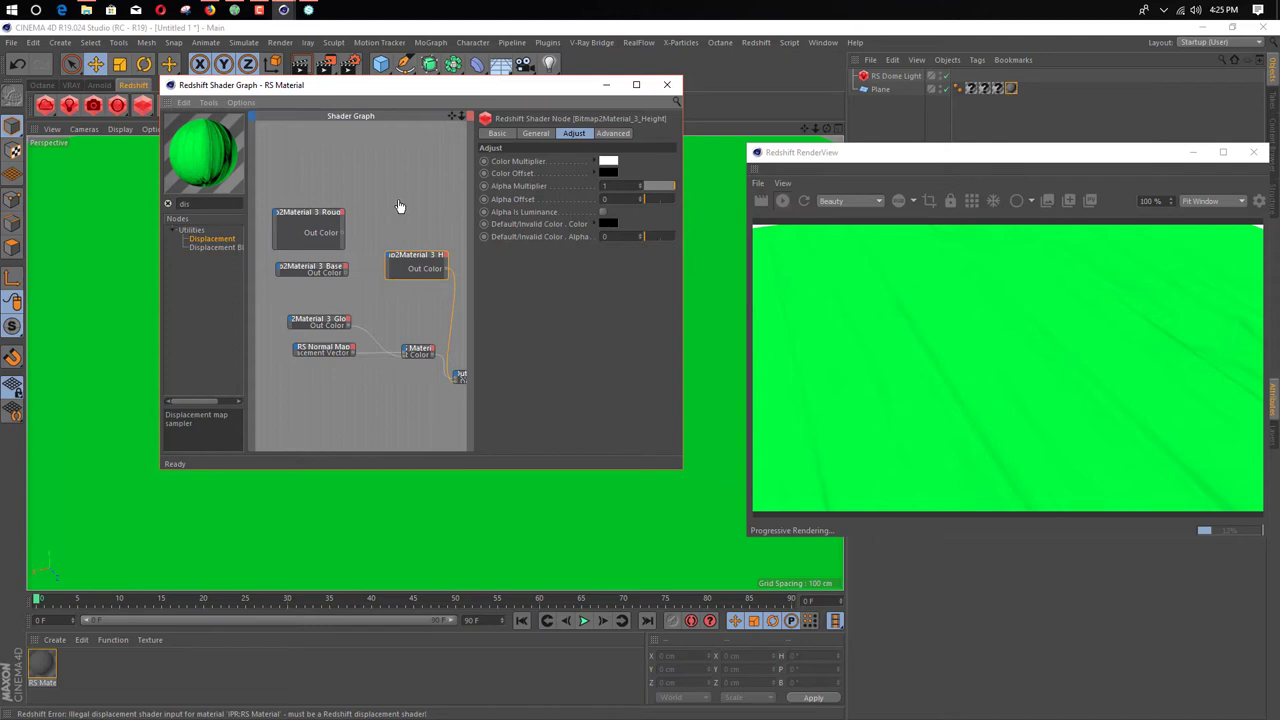
left_click_drag(400, 206, 402, 208)
left_click(405, 257)
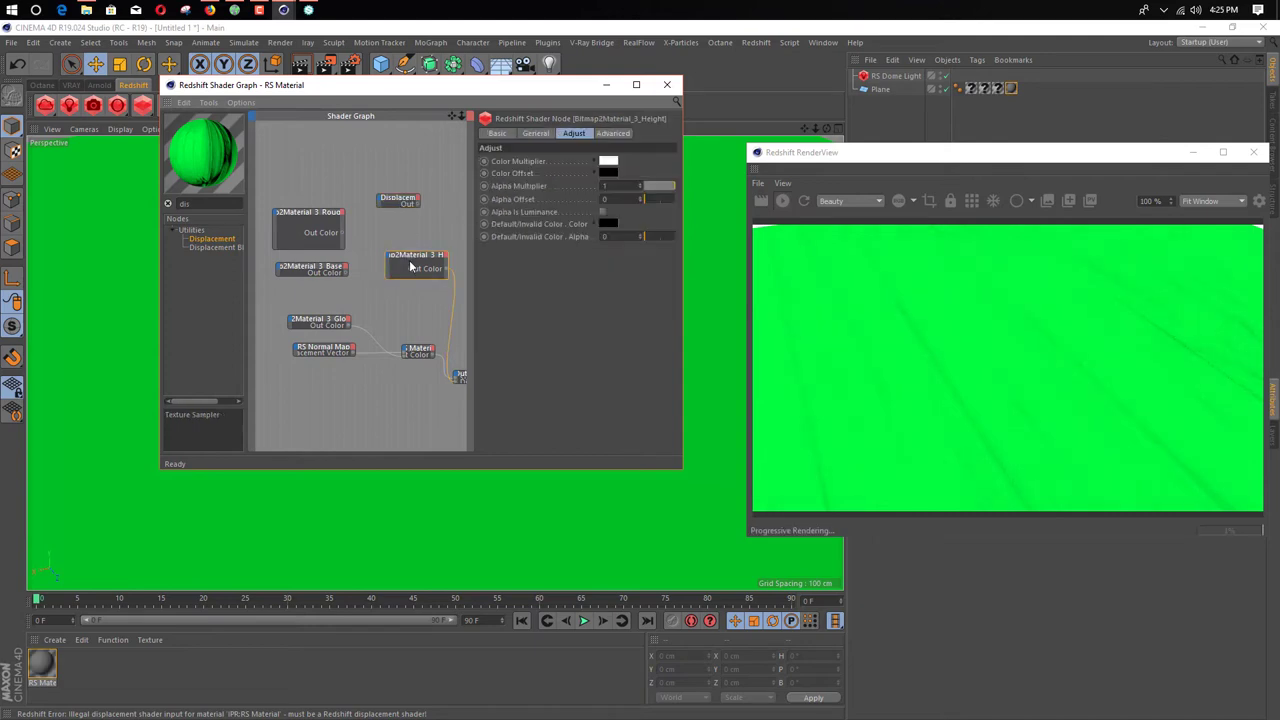
key("Delete")
left_click(408, 202)
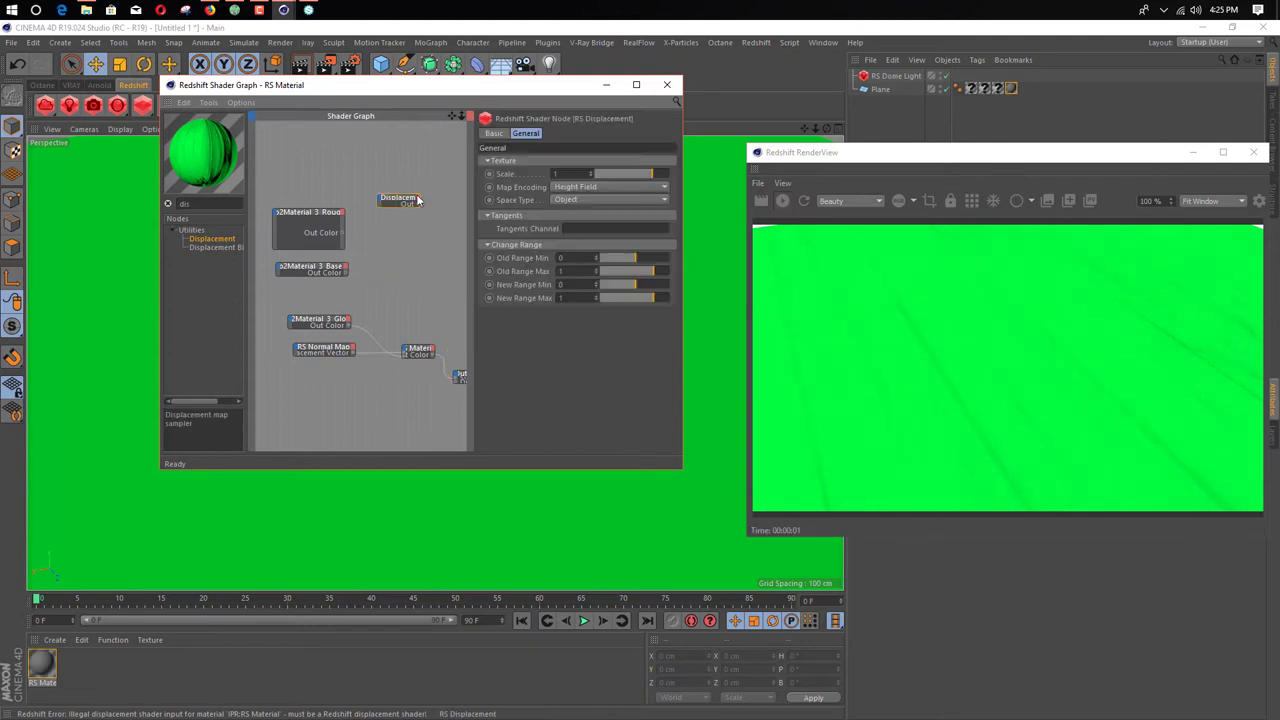
left_click(651, 187)
left_click(650, 188)
left_click(643, 200)
left_click(643, 195)
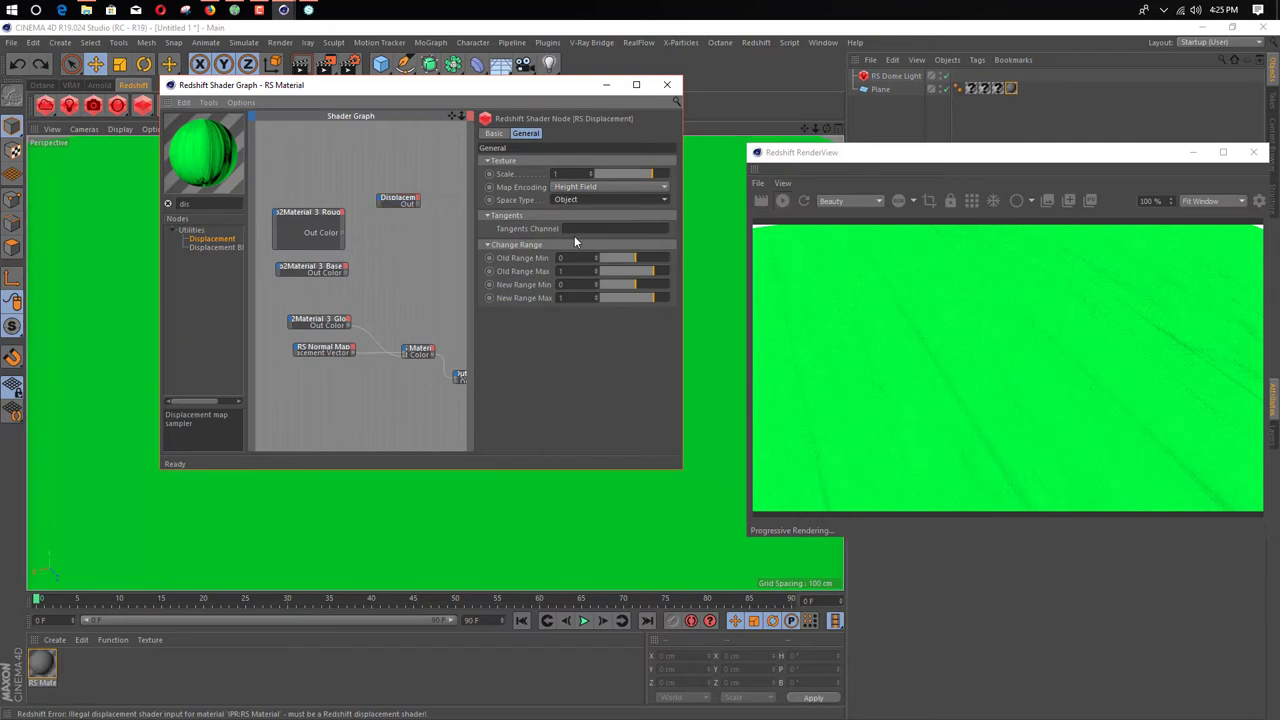
key("ctrl+z")
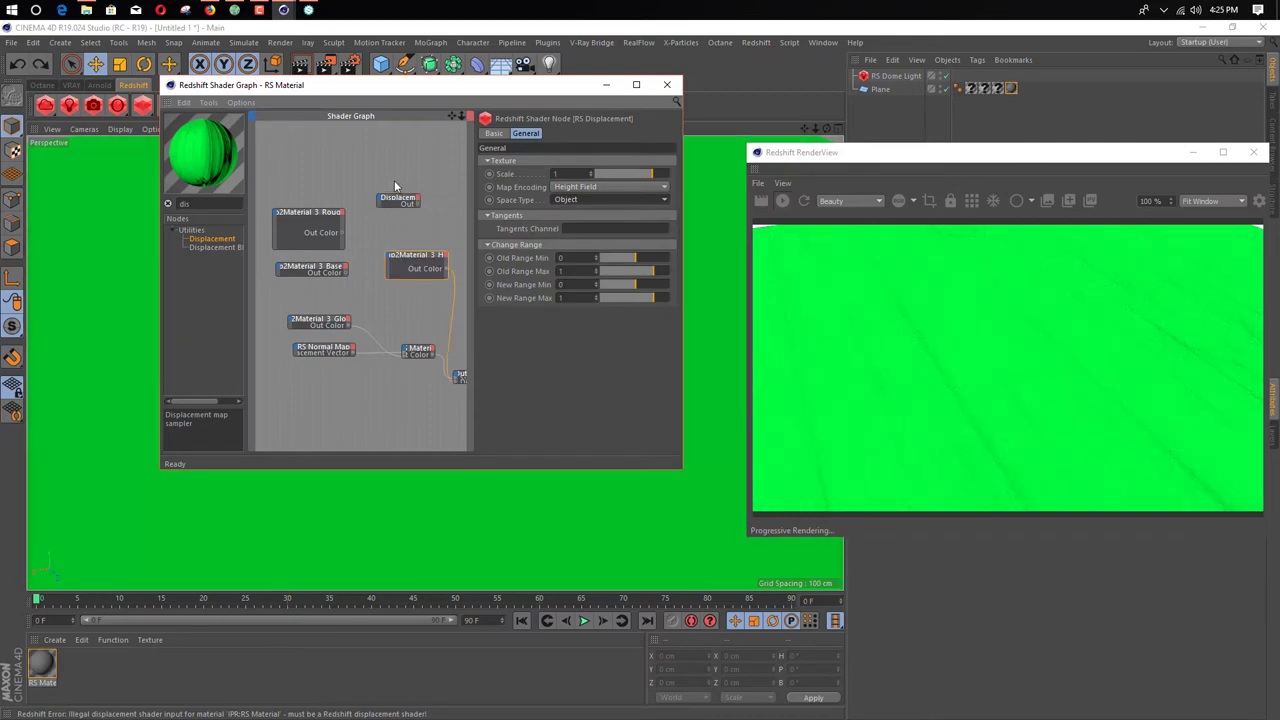
Step: Set the RS Displacement node's scale to 2 and its map encoding to Vector
left_click(398, 200)
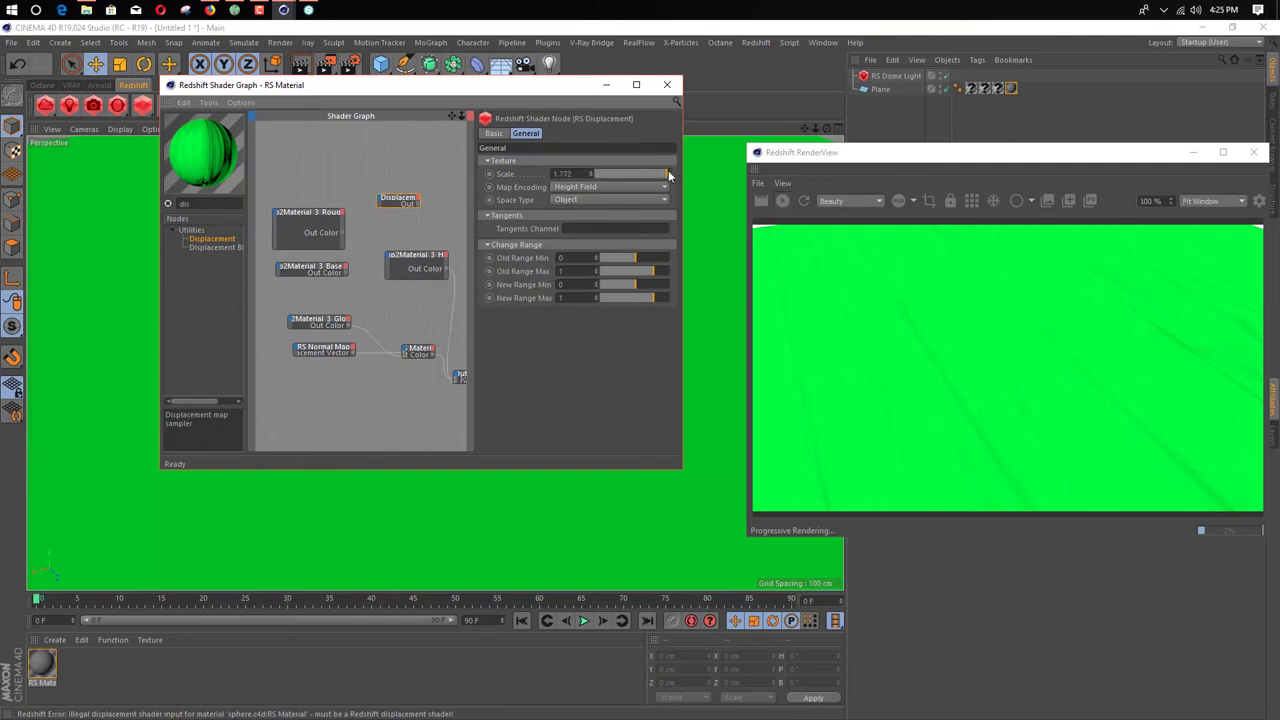
left_click_drag(660, 170, 706, 171)
left_click(608, 189)
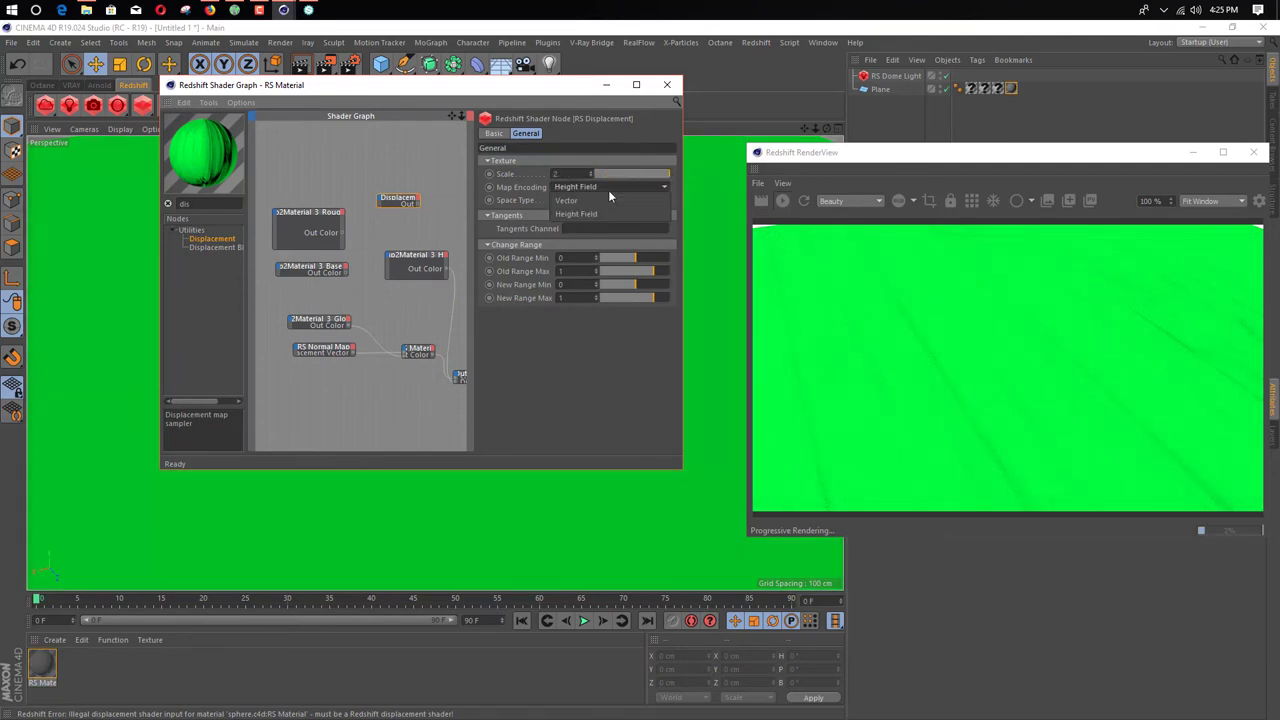
left_click(607, 200)
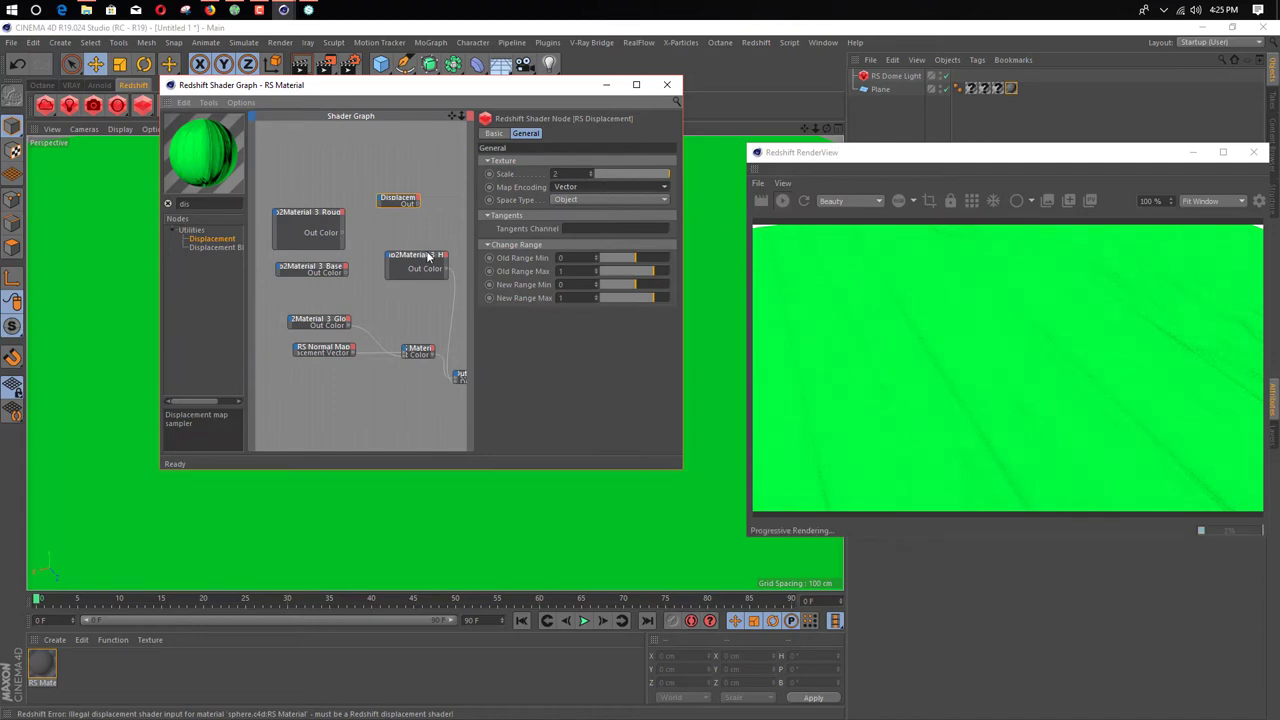
Step: Reposition the Height texture and RS Material nodes and connect the Bitmap2Material_3_Base_Color texture to the RS Material's Diffuse Color input
left_click_drag(428, 257, 414, 396)
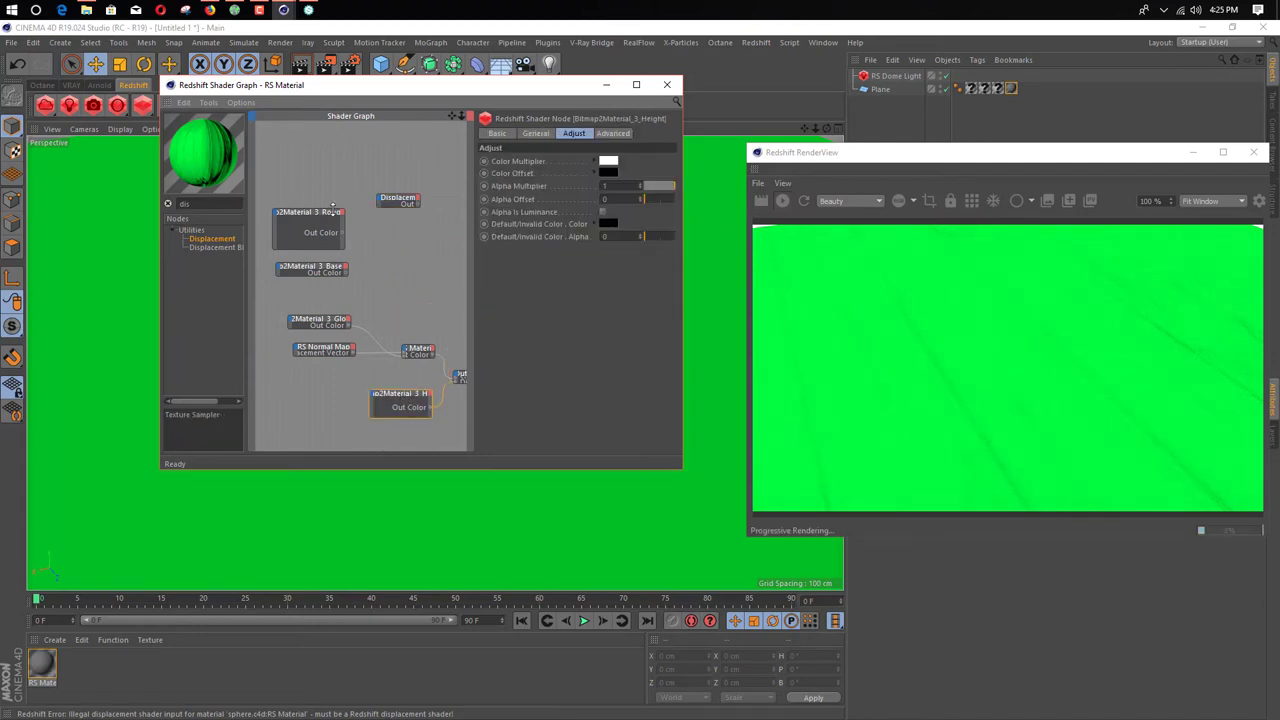
left_click(330, 212)
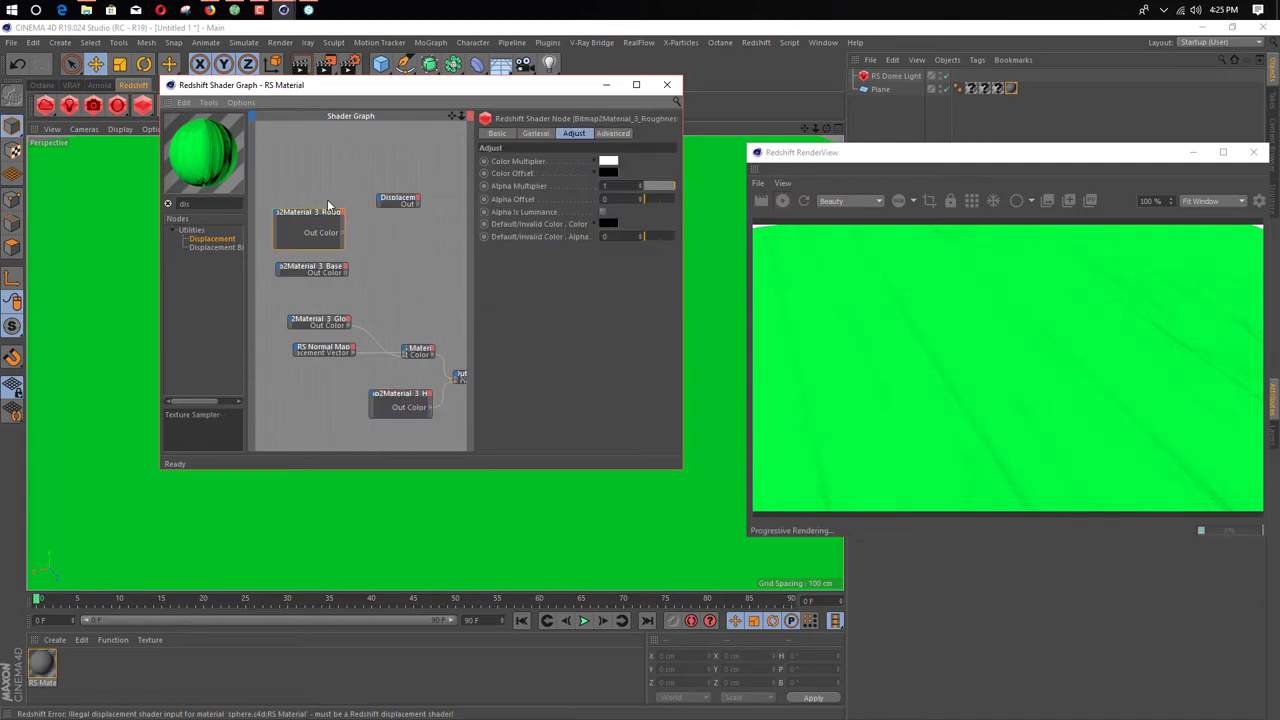
left_click(334, 271)
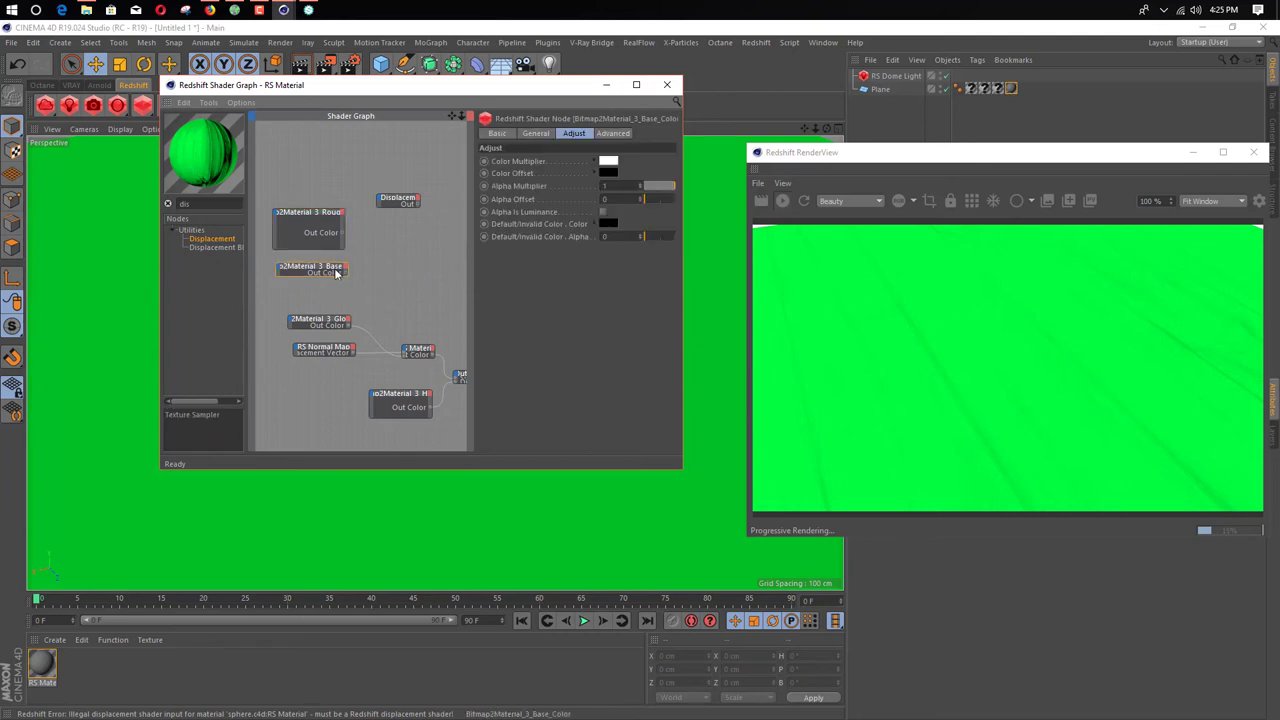
left_click_drag(346, 273, 397, 345)
left_click_drag(418, 345, 410, 298)
left_click_drag(345, 271, 407, 308)
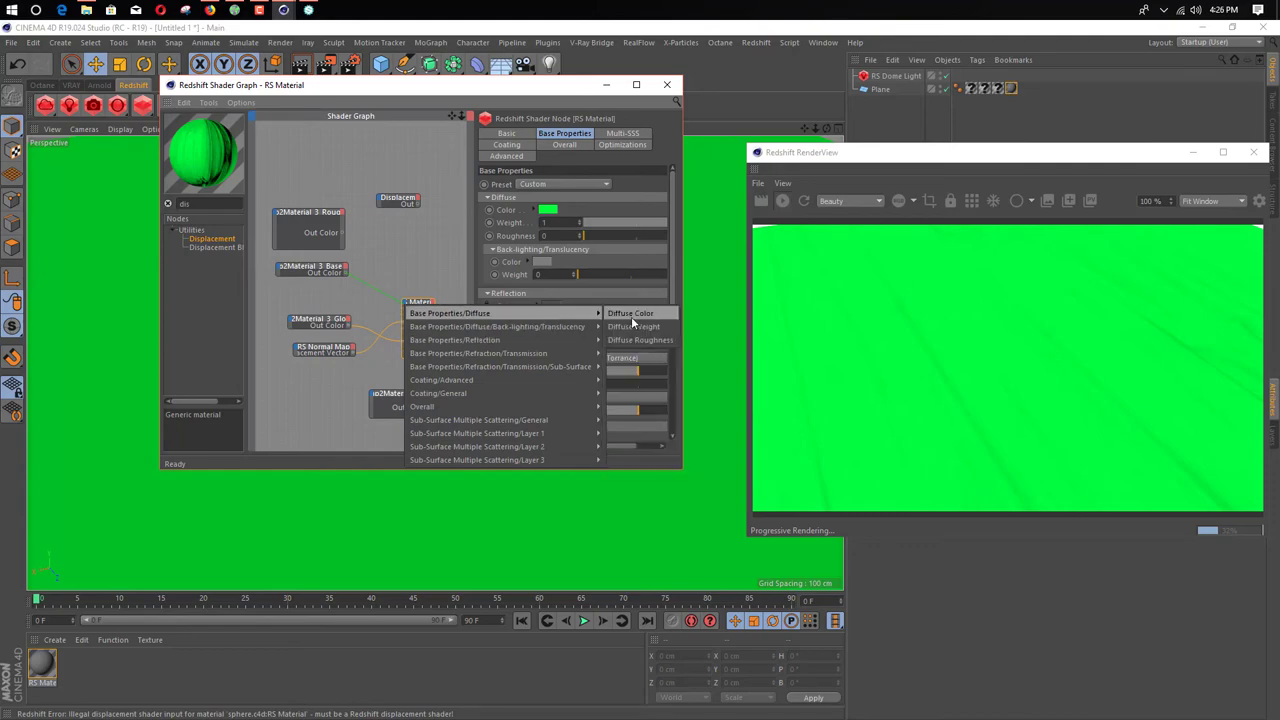
left_click(625, 316)
left_click_drag(604, 517, 541, 498, "alt")
middle_click_drag(632, 500, 600, 400, "alt")
left_click_drag(599, 405, 634, 523, "alt")
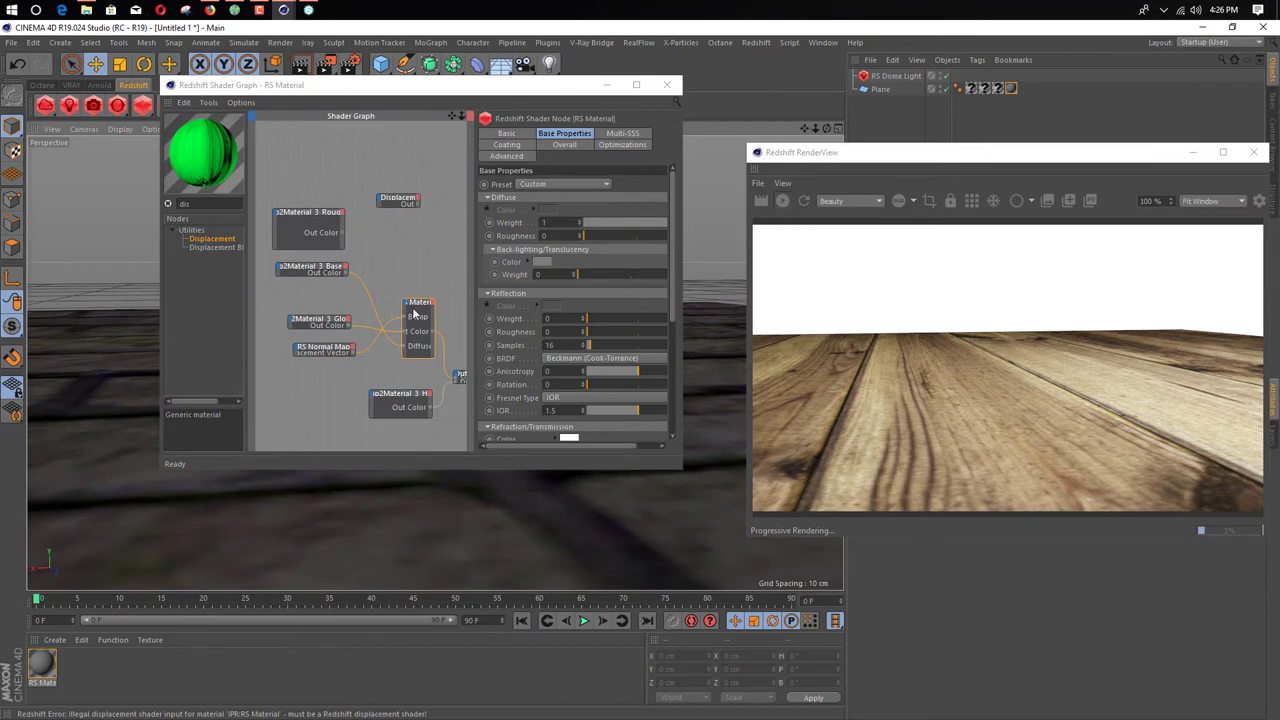
Step: Disconnect and reconnect the RS Normal Map at the RS Material's bump input and set its Scale Normal to 10
left_click(417, 361)
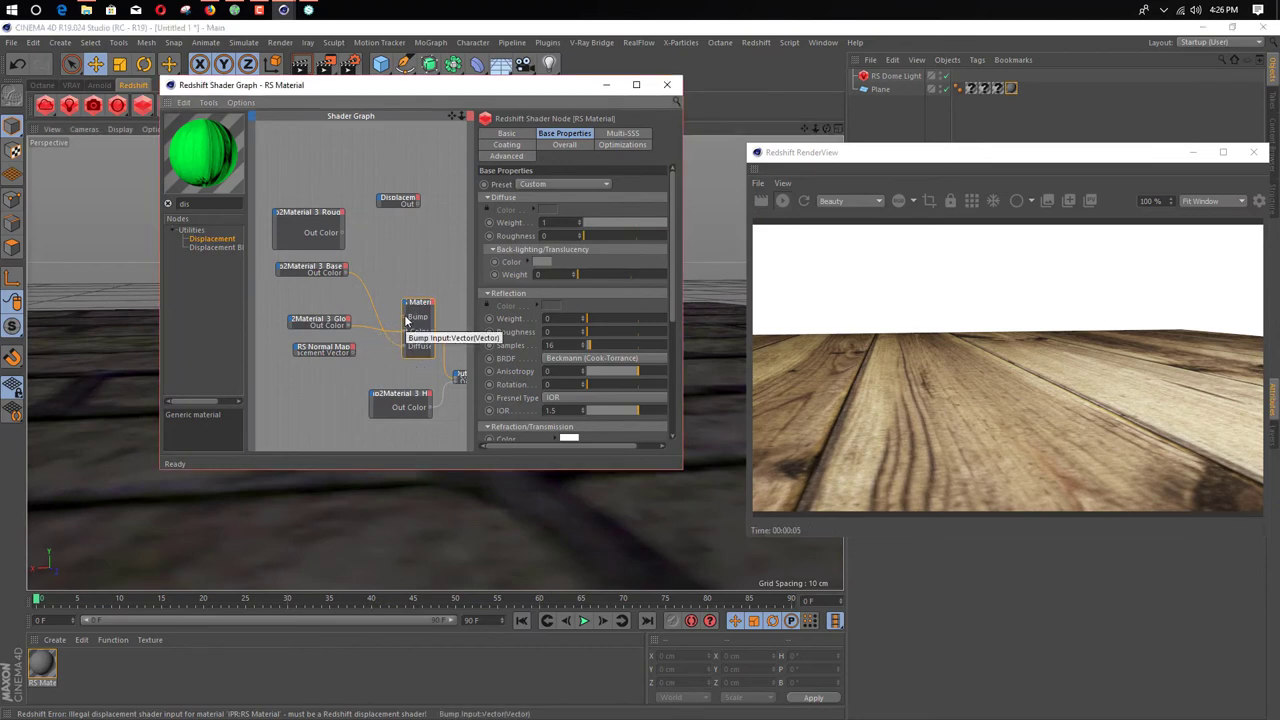
mouse_move(430, 539)
left_mouse_down("alt")
mouse_move(438, 604)
mouse_move(445, 501)
mouse_move(435, 524)
left_mouse_up("alt")
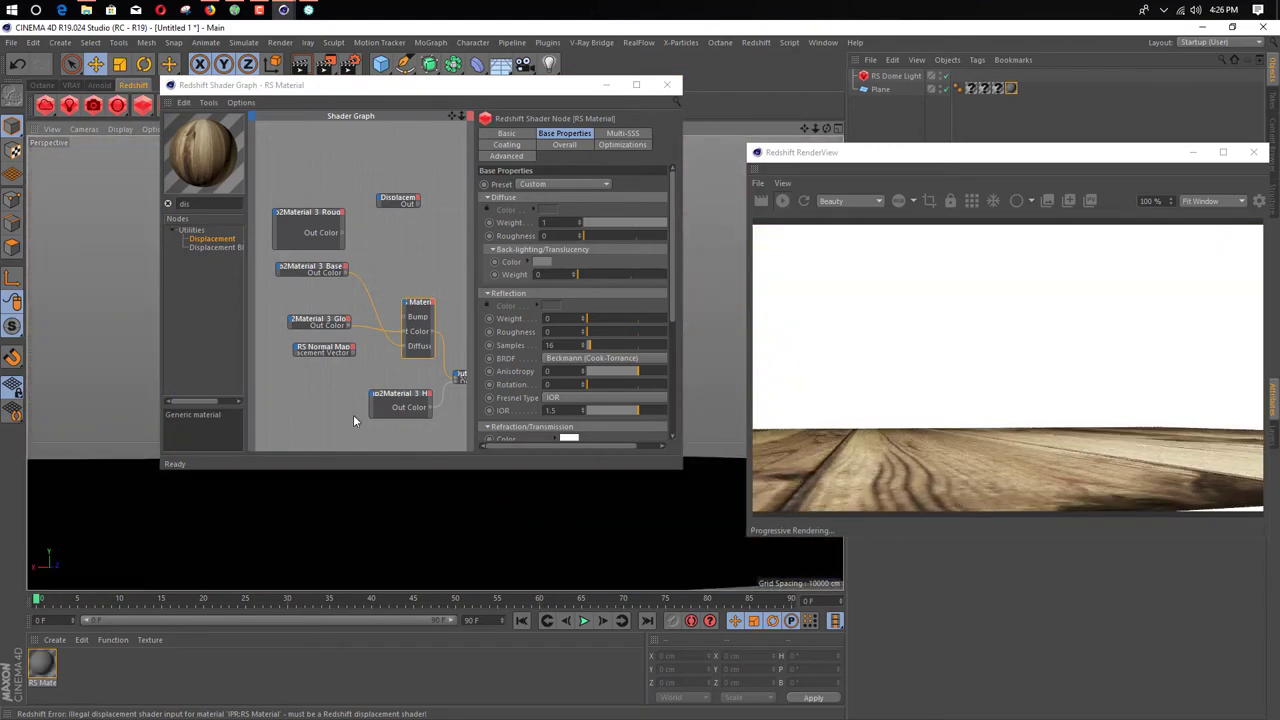
left_click(330, 350)
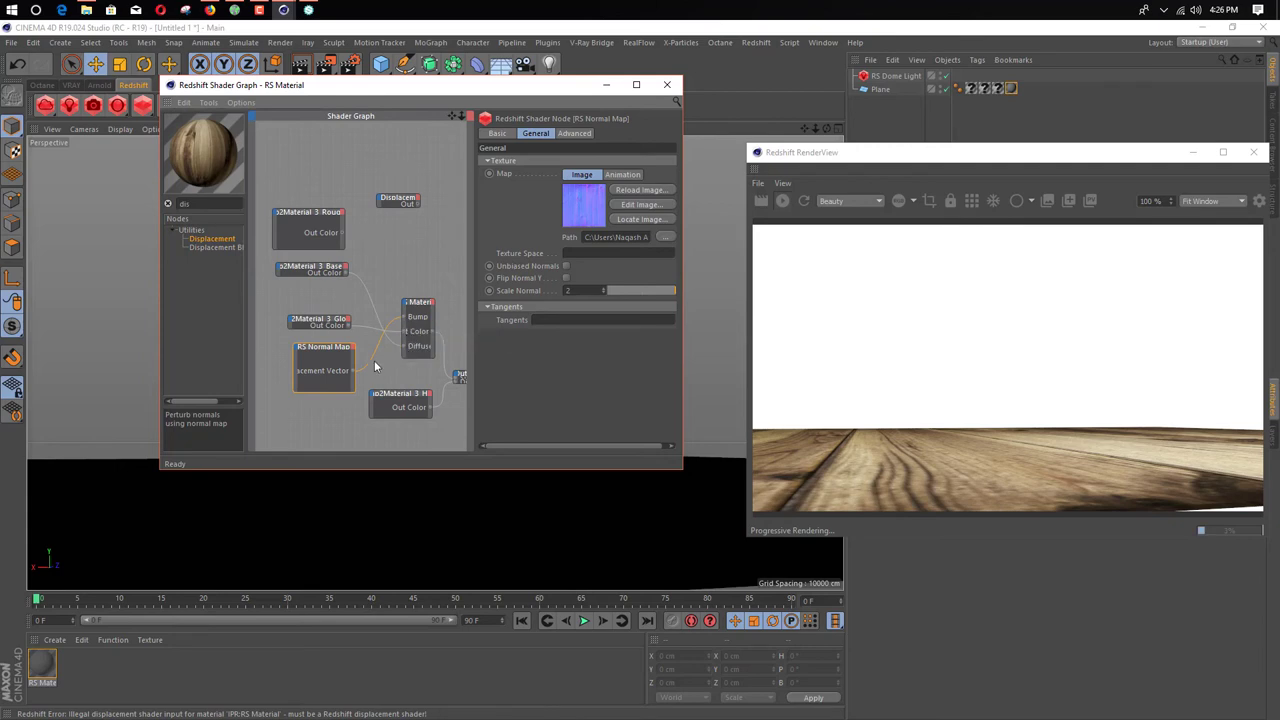
left_click_drag(604, 288, 482, 290)
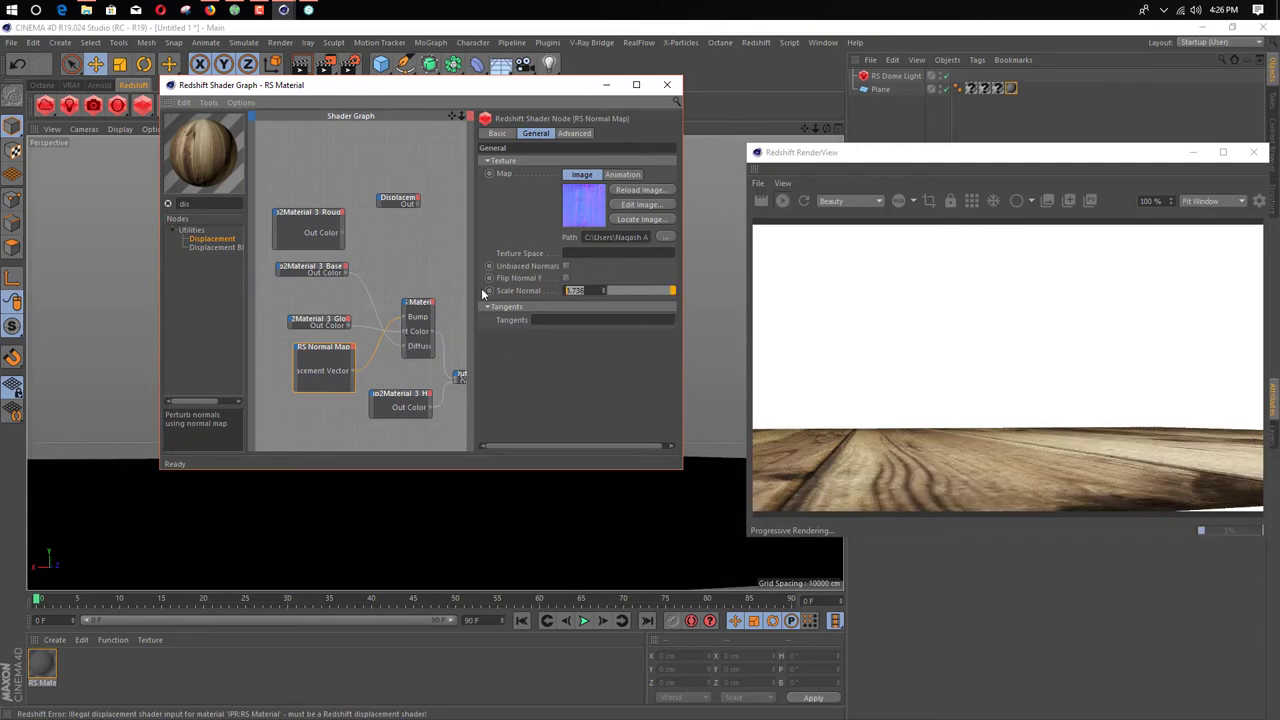
key("Return")
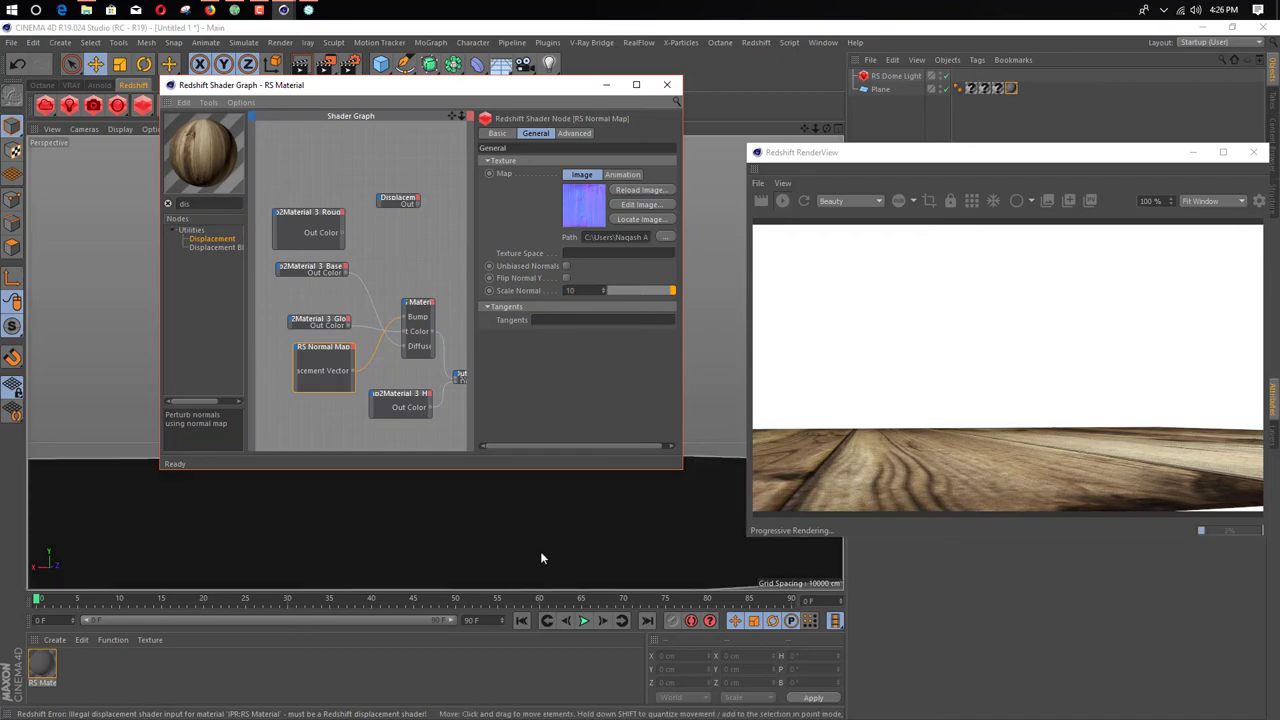
scroll(519, 562, "down", 10)
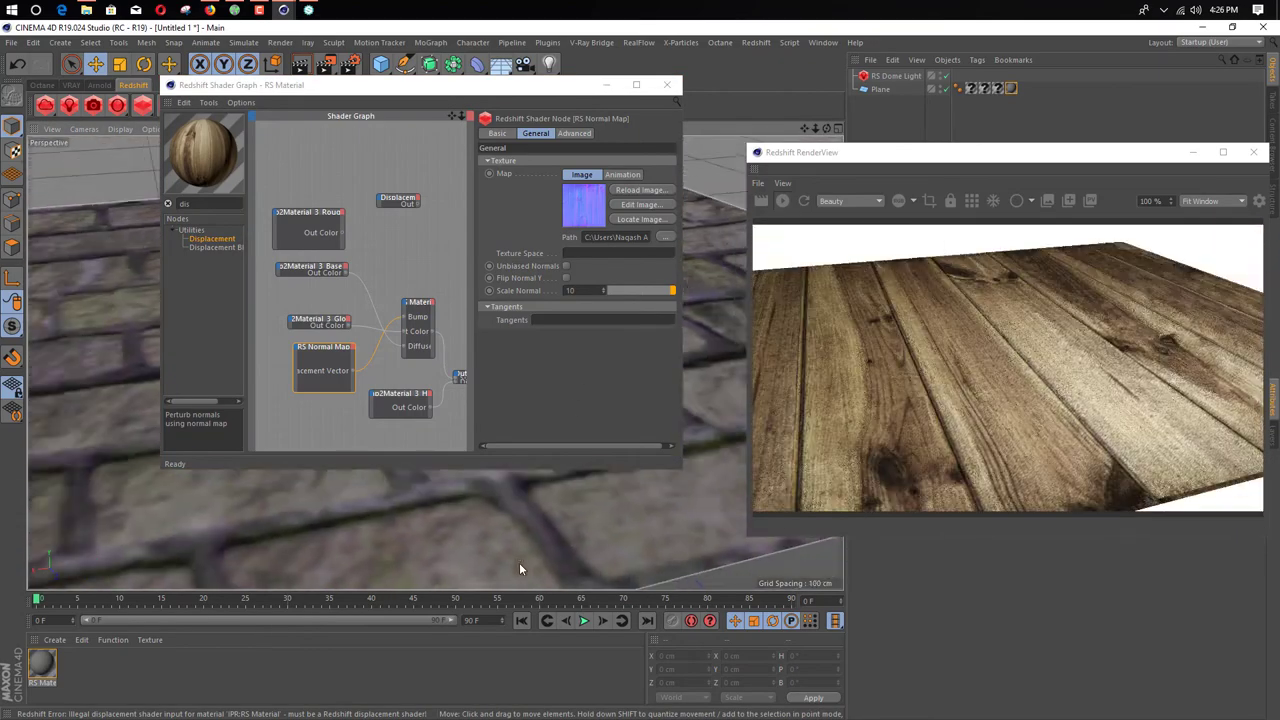
scroll(490, 528, "up", 10)
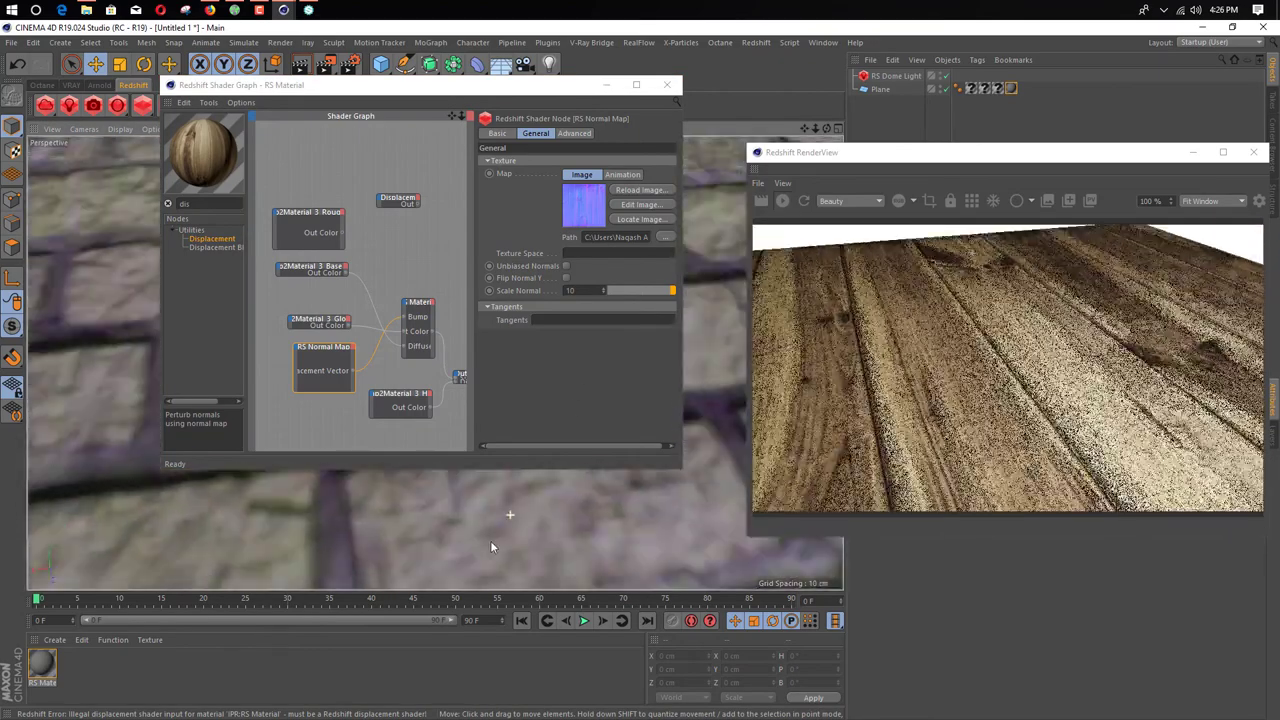
scroll(483, 557, "down", 8)
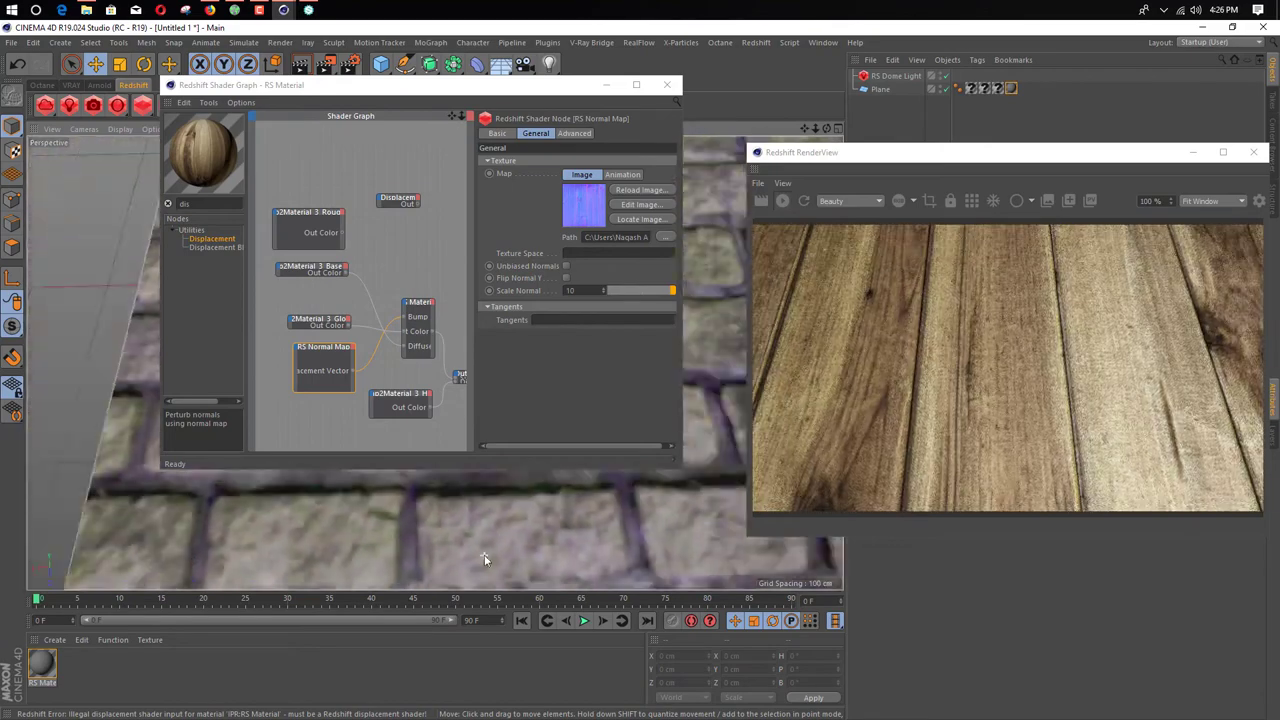
scroll(484, 558, "down", 8)
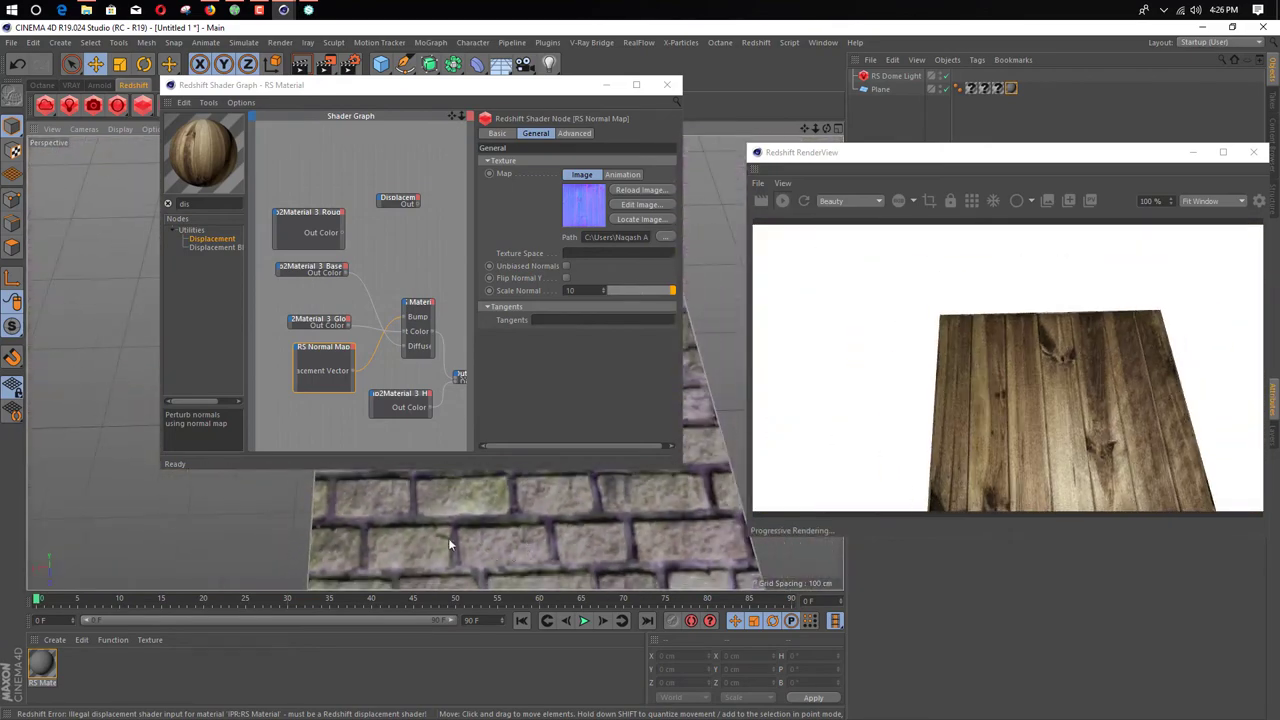
scroll(494, 520, "down", 3)
Step: Move the Shader Graph window clear of the viewport and select the plane
left_click_drag(505, 84, 982, 92)
left_click(397, 394)
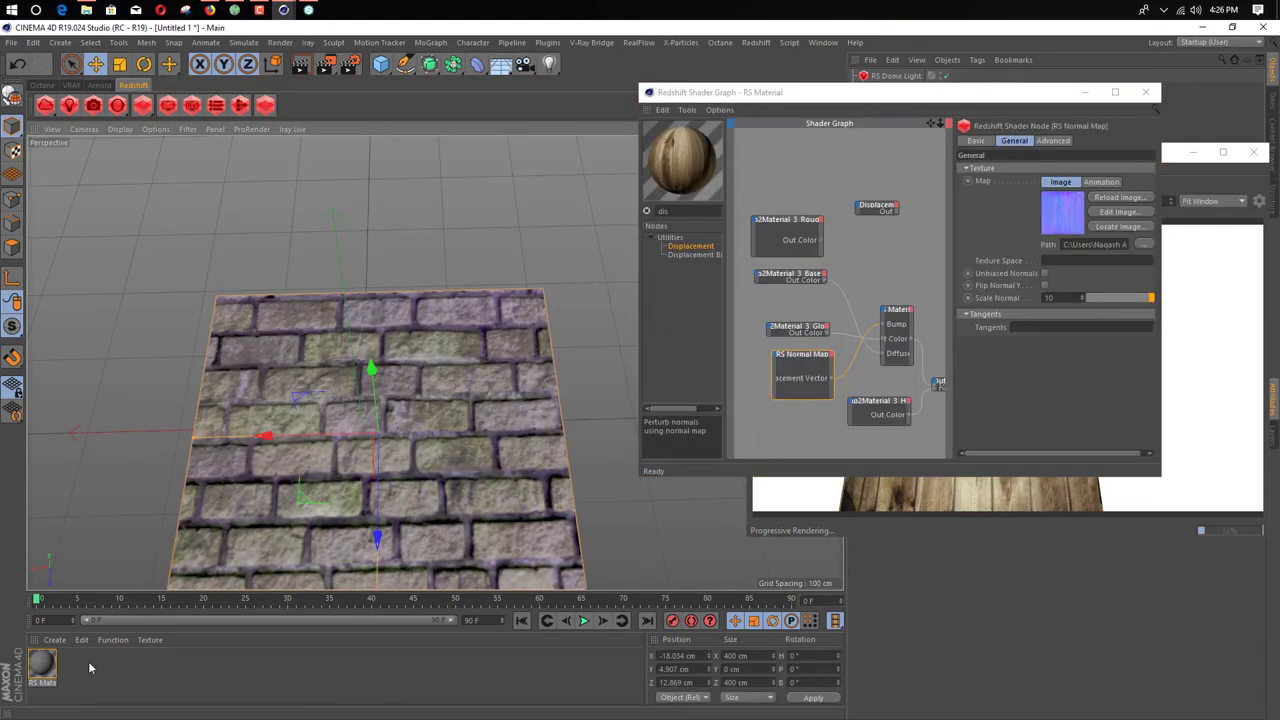
left_click_drag(867, 98, 330, 151)
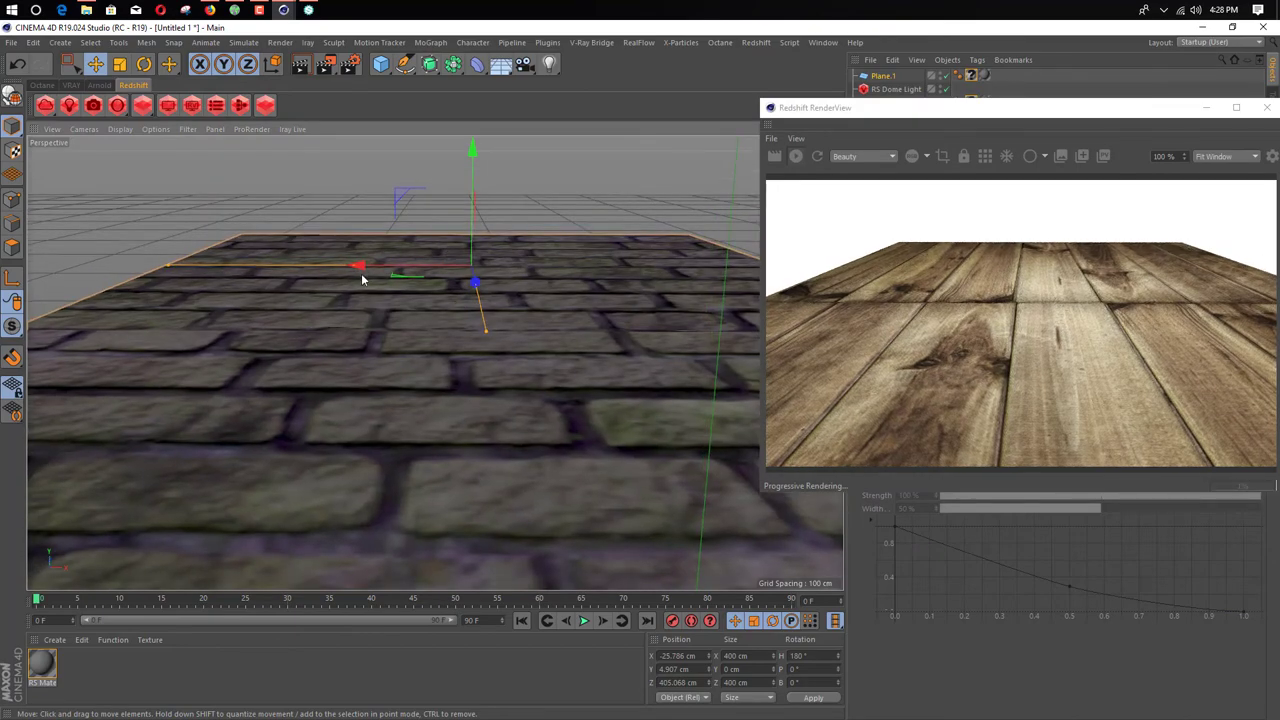
Step: Shift the duplicate plane, Plane.1, slightly along its X axis to about -23.6 cm
left_click_drag(363, 276, 372, 283)
middle_click_drag(479, 404, 468, 363, "alt")
mouse_move(467, 363)
left_mouse_down("alt")
mouse_move(482, 457)
mouse_move(469, 352)
mouse_move(435, 331)
mouse_move(477, 343)
mouse_move(466, 386)
mouse_move(478, 362)
mouse_move(485, 371)
mouse_move(477, 341)
mouse_move(476, 426)
mouse_move(698, 402)
mouse_move(500, 380)
mouse_move(472, 343)
left_mouse_up("alt")
scroll(477, 341, "down", 5)
scroll(523, 355, "up", 10)
scroll(510, 356, "down", 5)
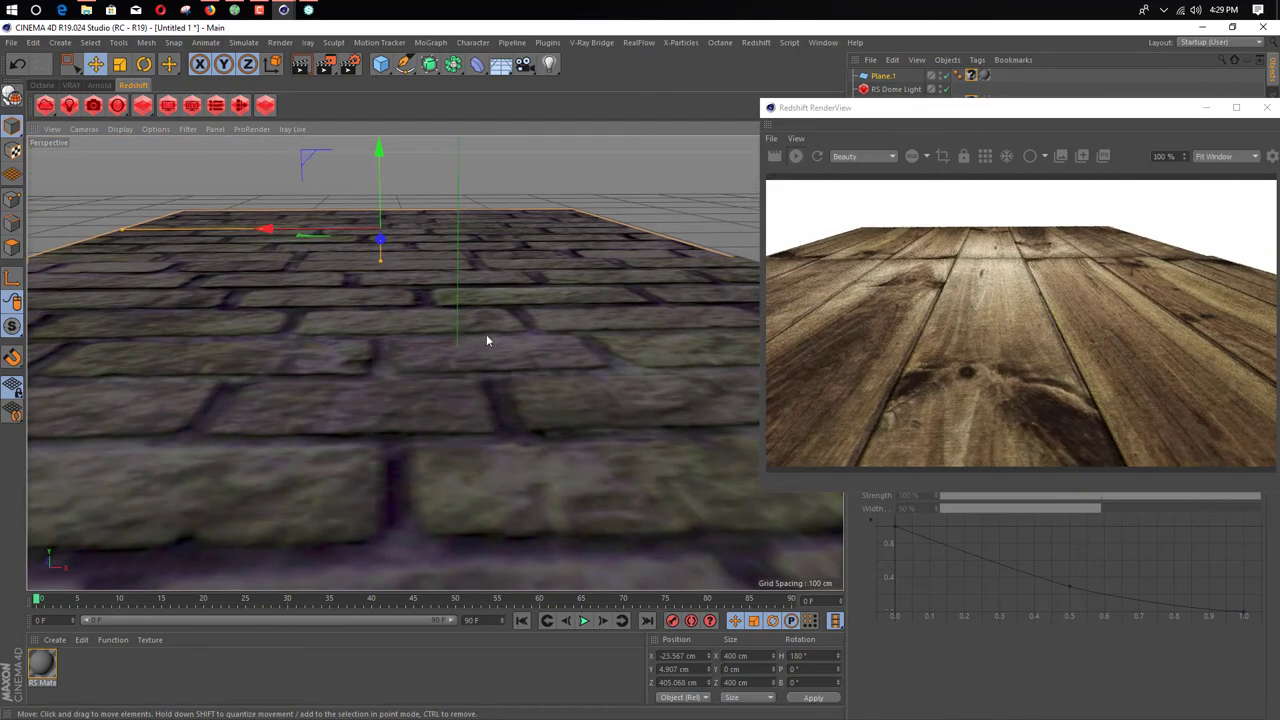
Step: Reposition the RenderView window and open the RS Material in the Material Editor
left_click_drag(1106, 125, 537, 111)
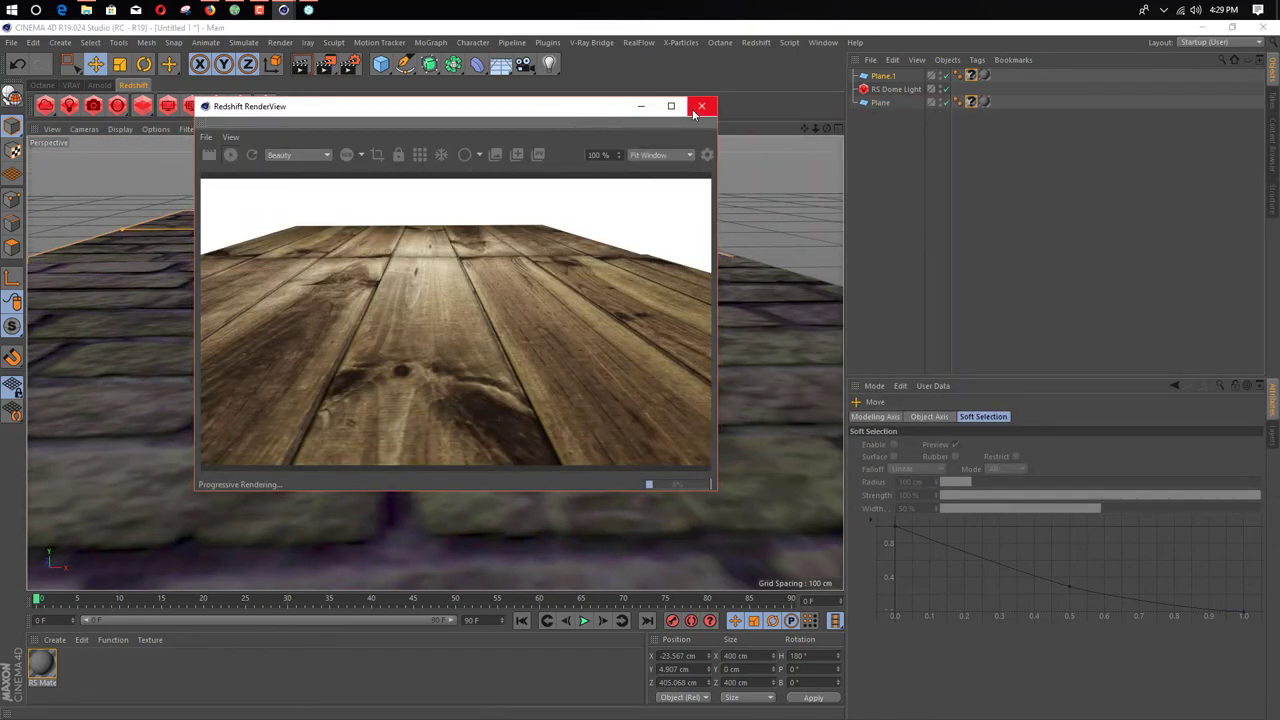
left_click_drag(716, 118, 956, 117)
double_click(44, 667)
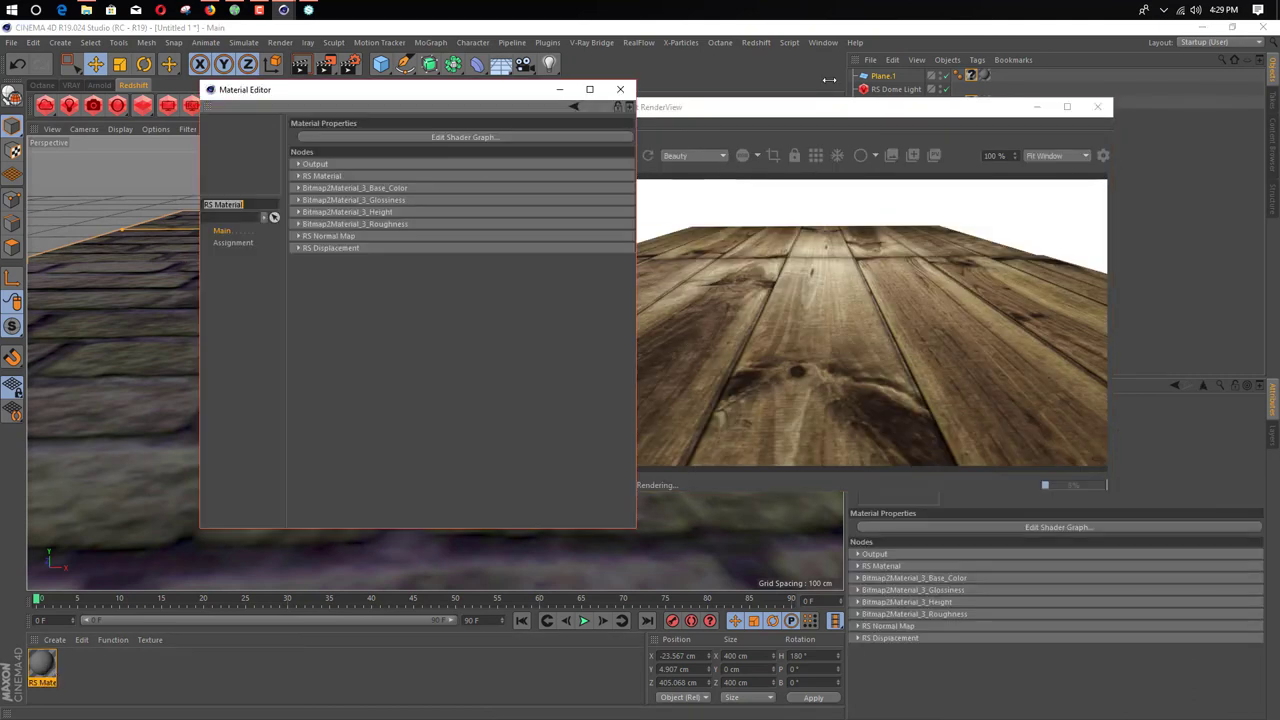
Step: Add an HDRI Link tag to the RS Dome Light and show the tag's settings
right_click(916, 90)
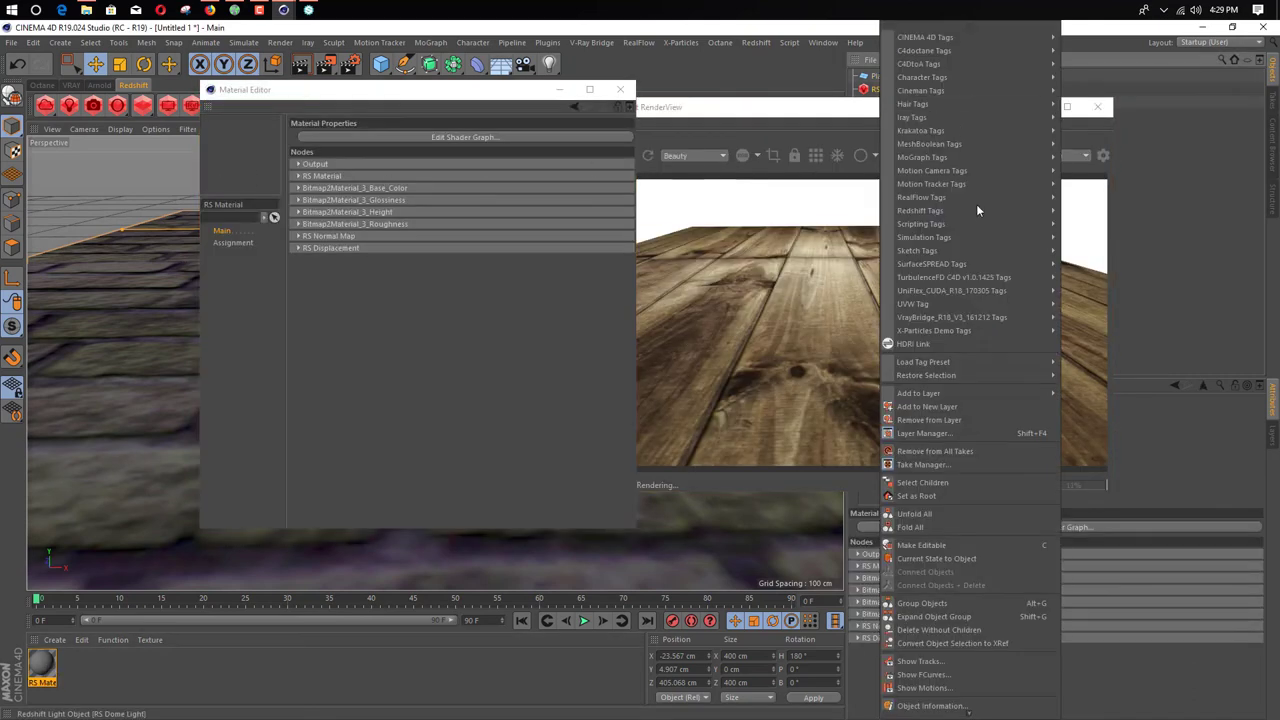
left_click(928, 343)
left_click_drag(915, 106, 579, 106)
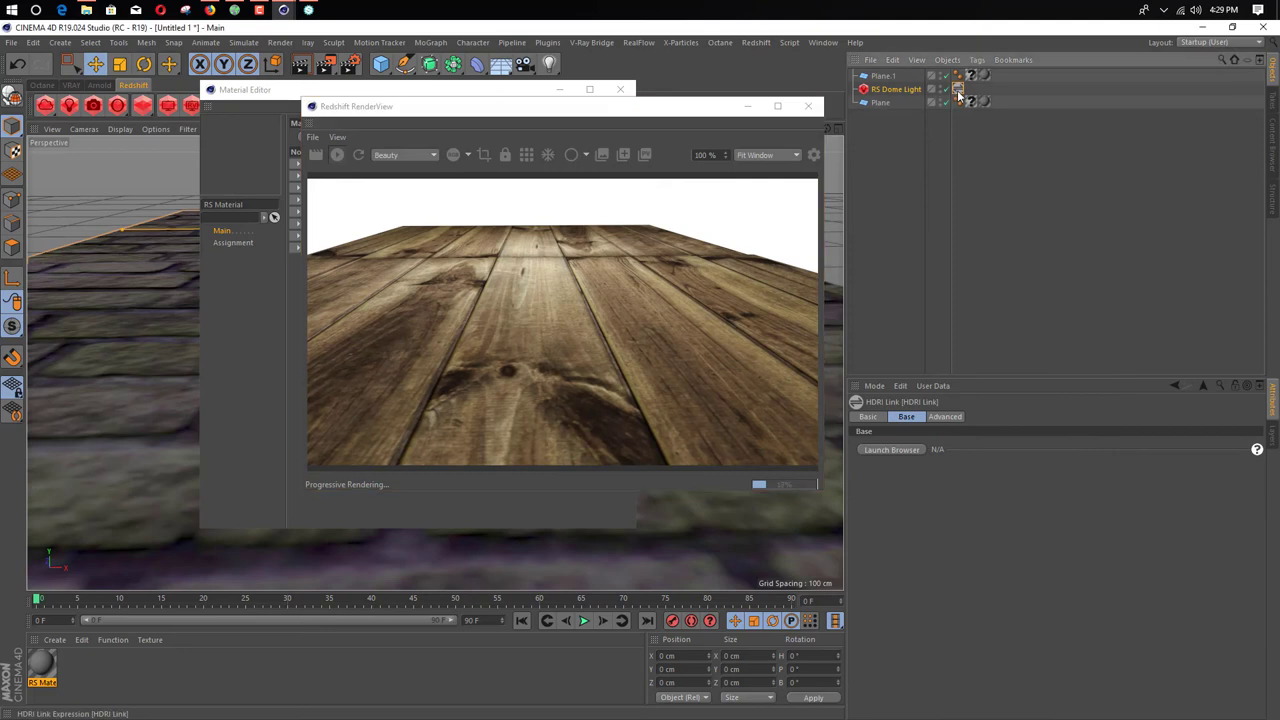
left_click(914, 89)
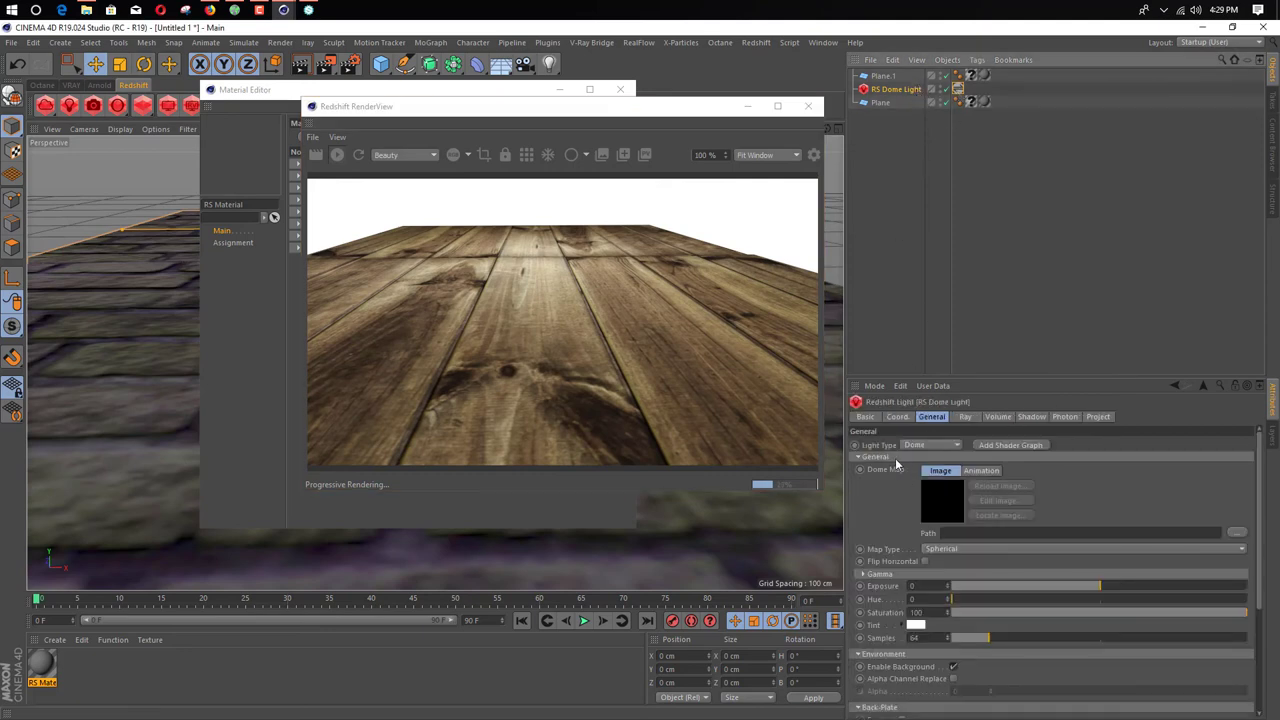
left_click_drag(897, 465, 958, 89)
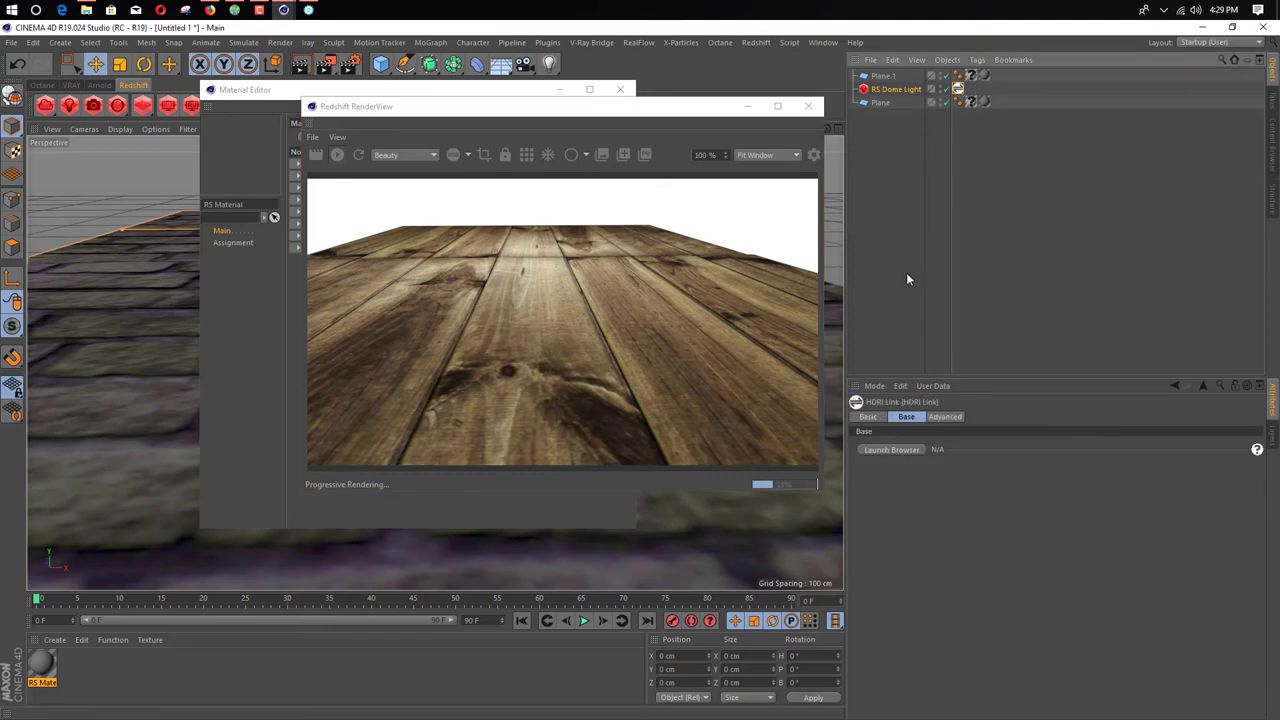
Step: Load an office interior HDRI for the dome light from the HDRI Browser and close the browser
left_click(893, 450)
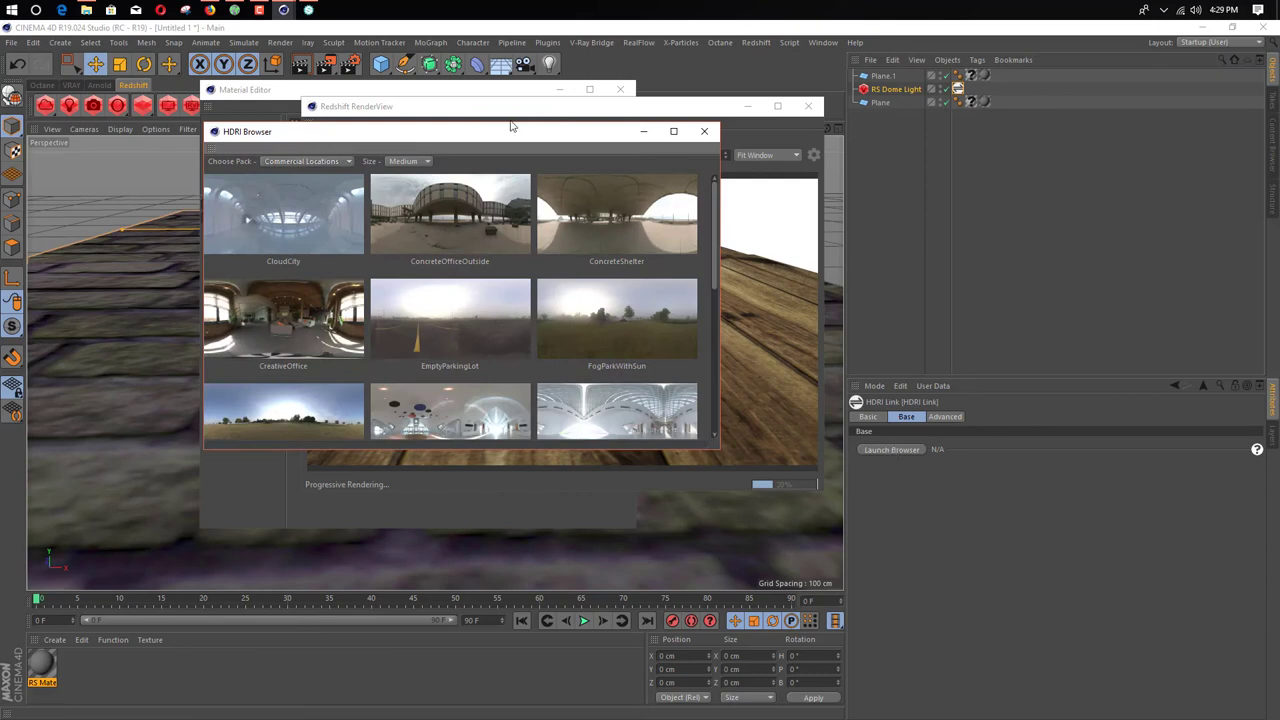
left_click(510, 120)
left_click(255, 137)
left_click(704, 131)
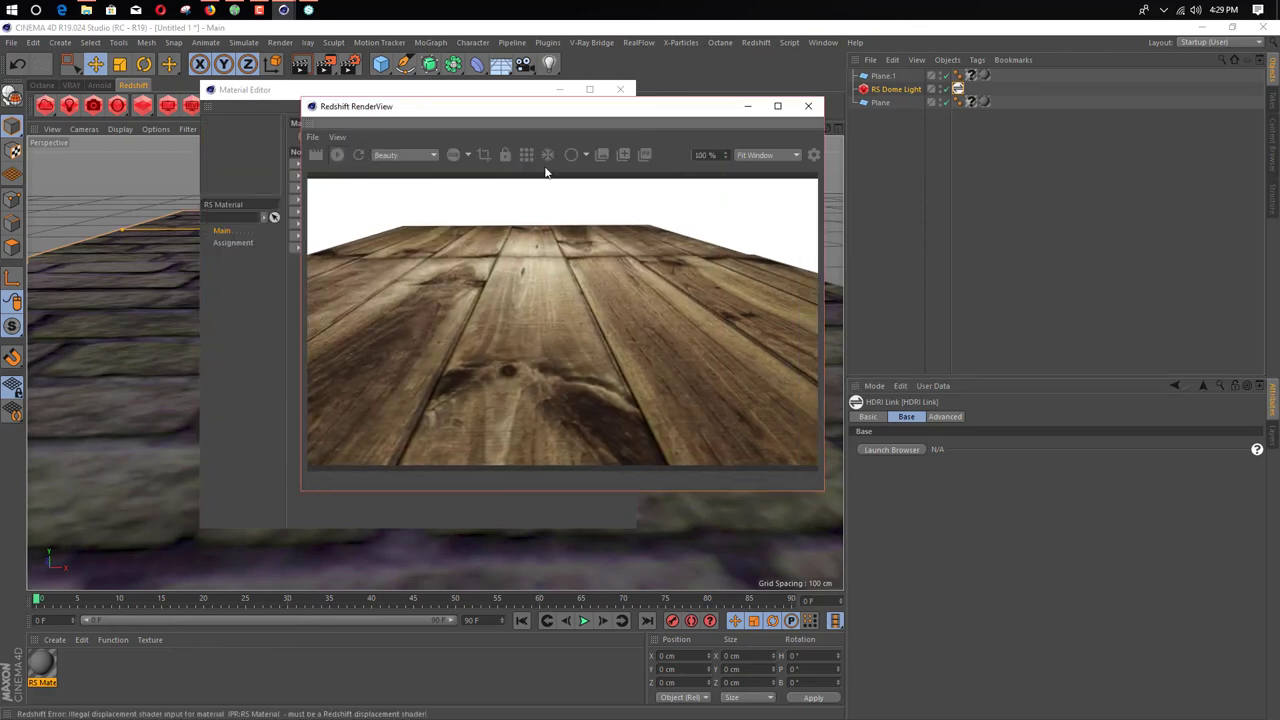
left_click_drag(55, 325, 138, 314, "alt")
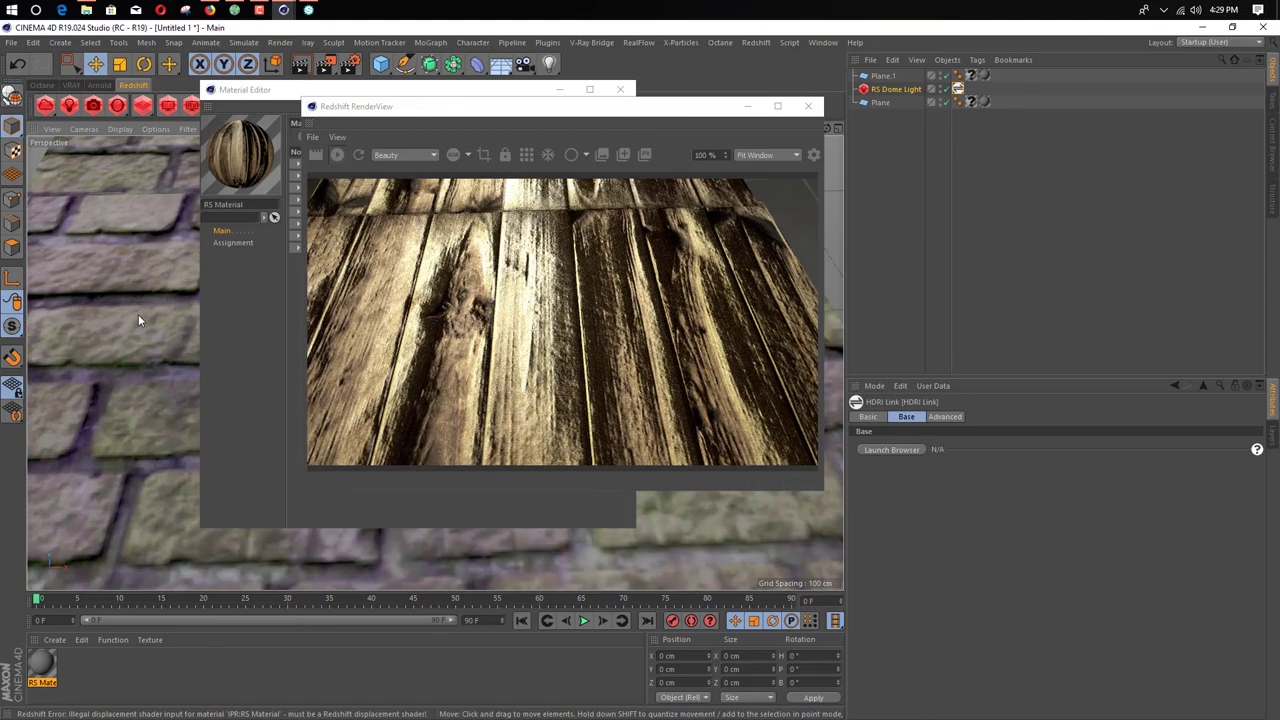
Step: Set the RS Normal Map's Scale Normal to 1, place the RenderView beside the Material Editor and refresh the render
left_click(213, 369)
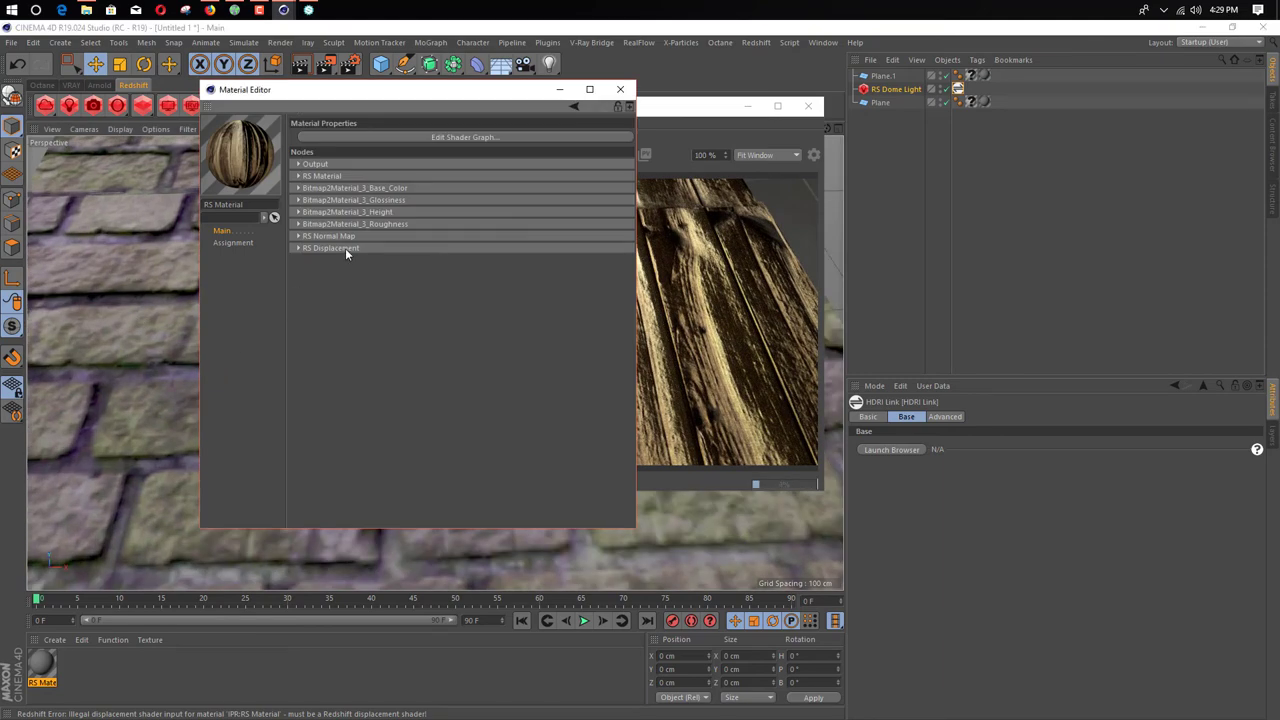
left_click(318, 236)
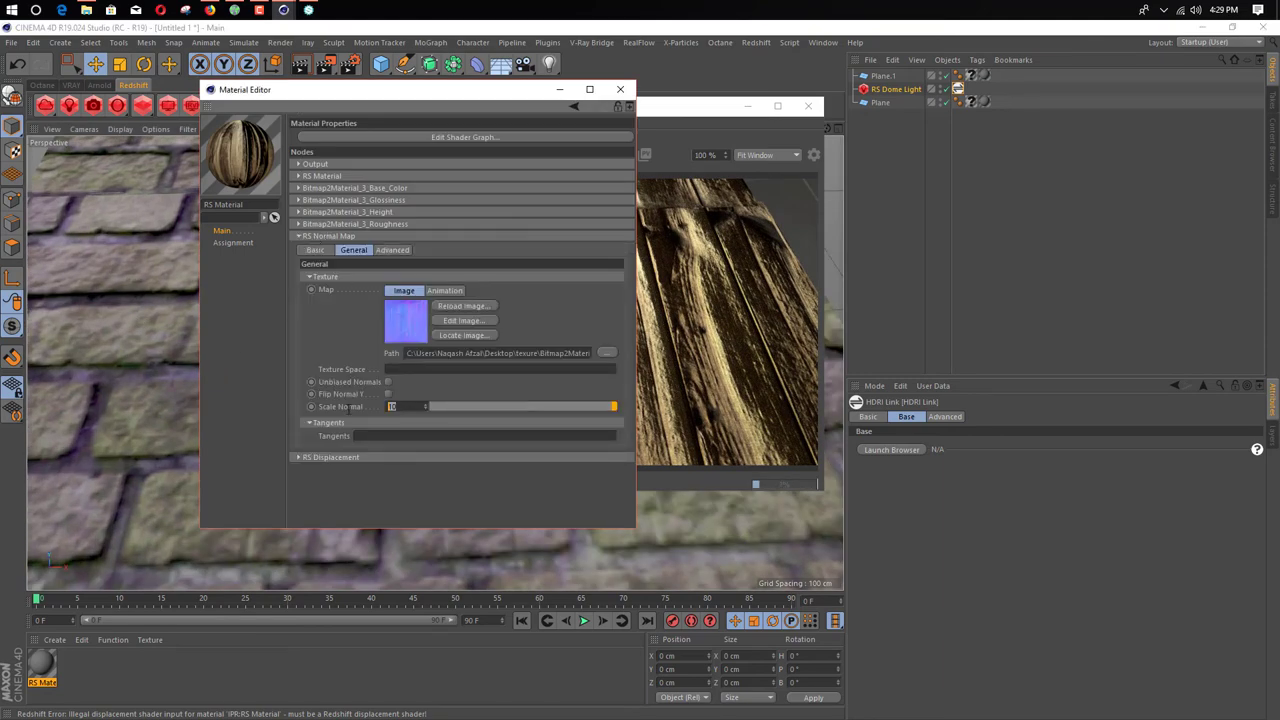
left_click(722, 374)
left_click_drag(533, 121, 898, 119)
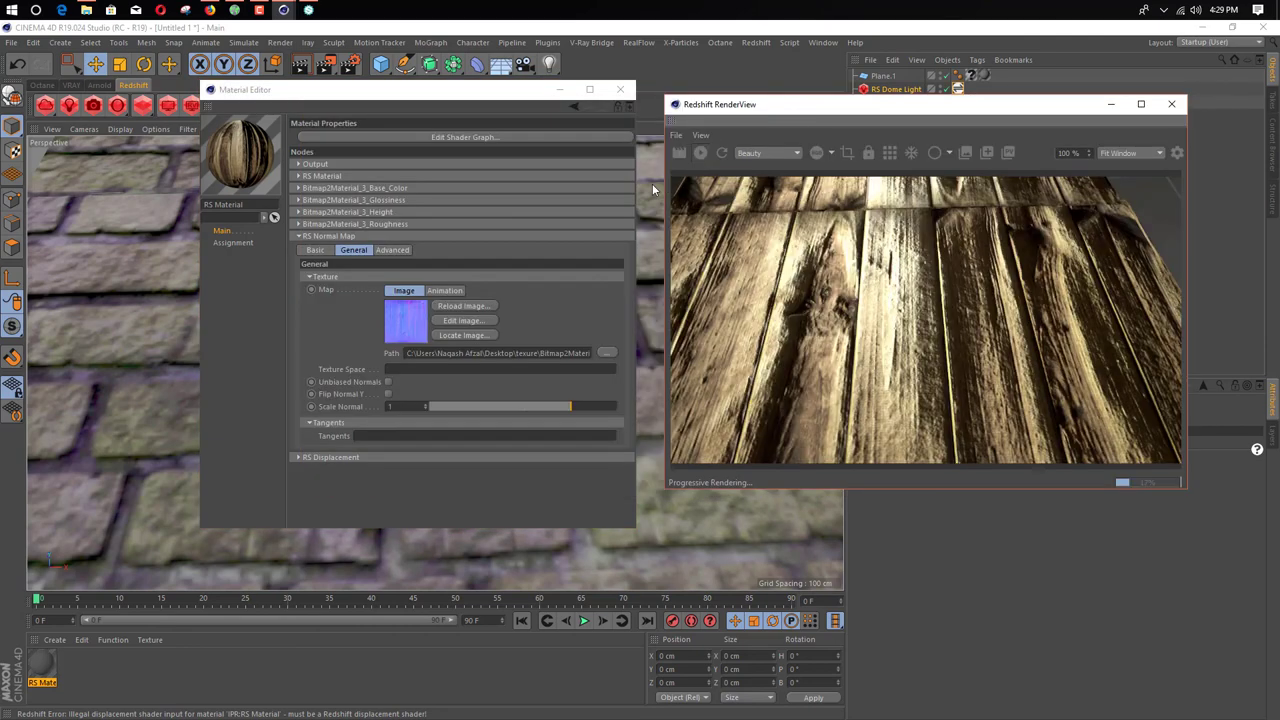
left_click(723, 153)
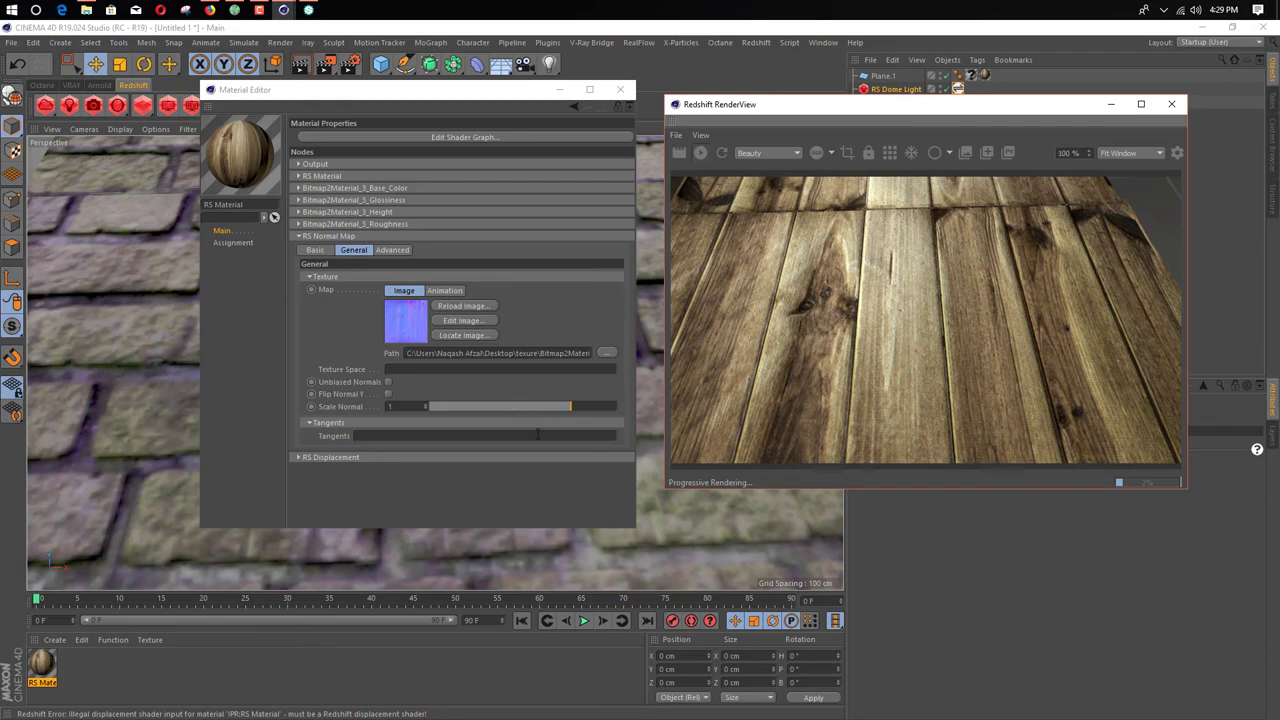
Step: Review the rendered planks from low angles and close the Material Editor and the RenderView
left_click_drag(98, 411, 101, 357, "alt")
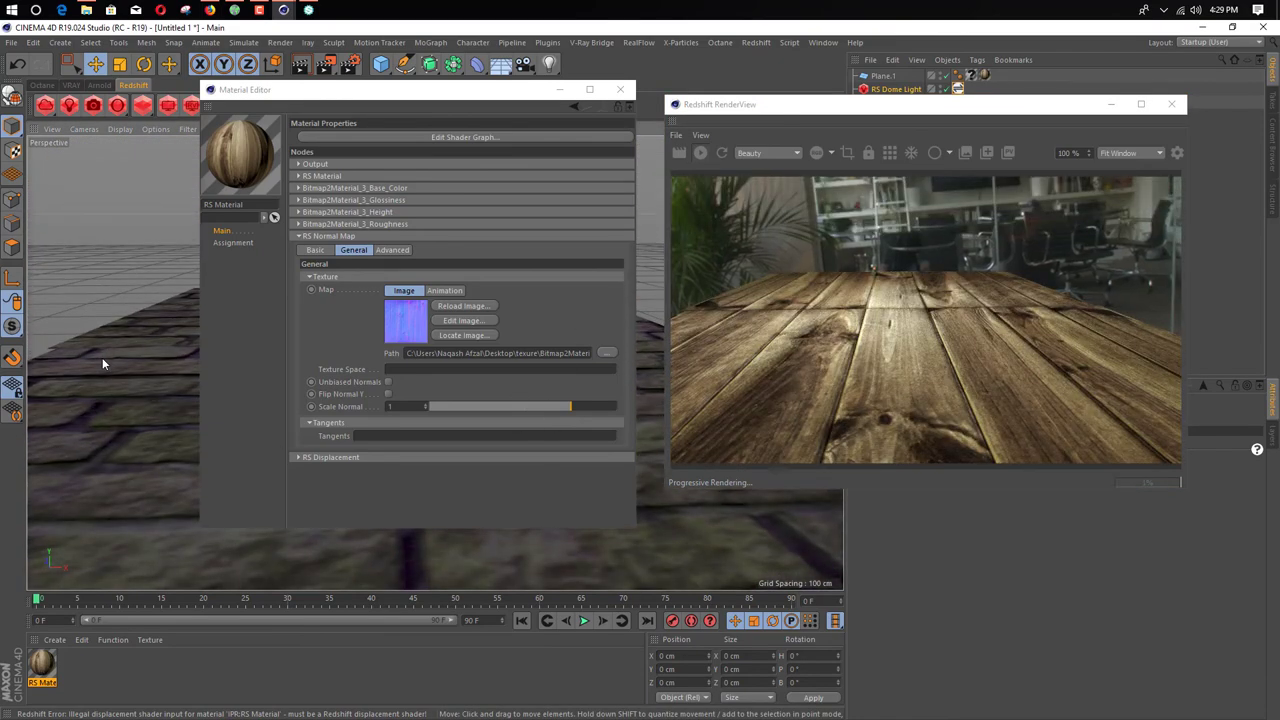
scroll(102, 359, "up", 1)
scroll(102, 359, "up", 1)
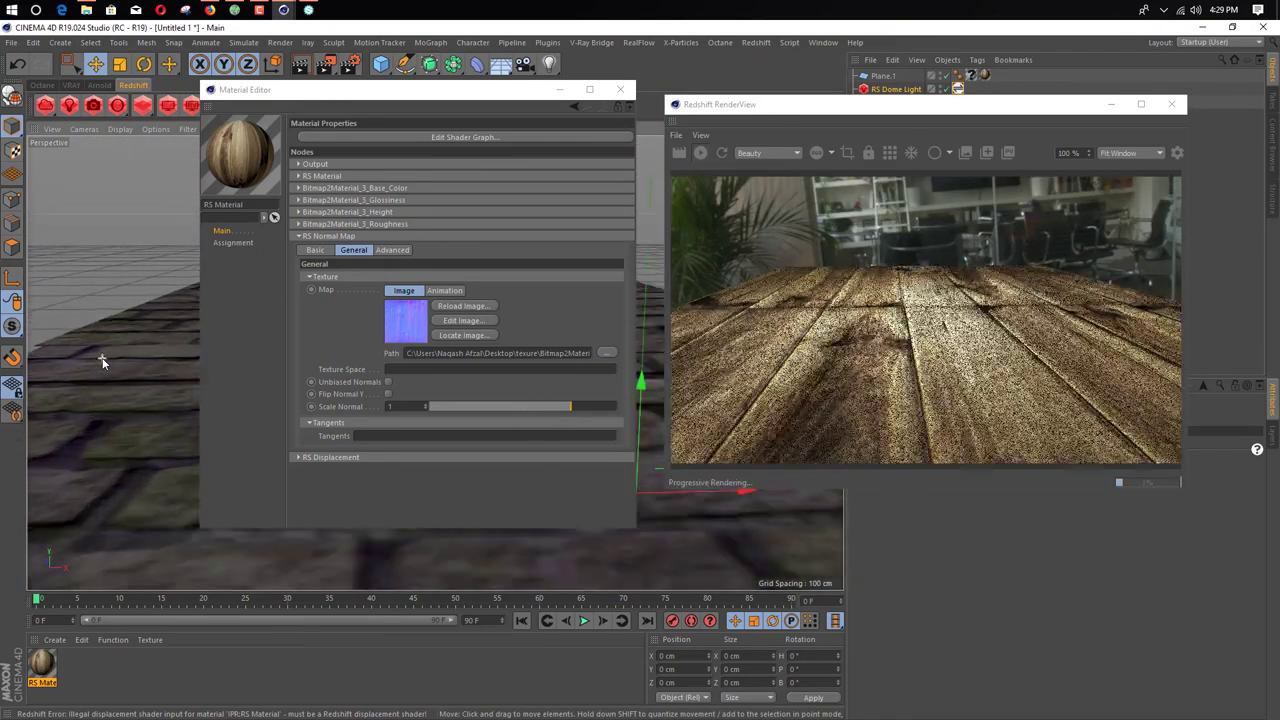
left_click_drag(102, 357, 128, 396, "alt")
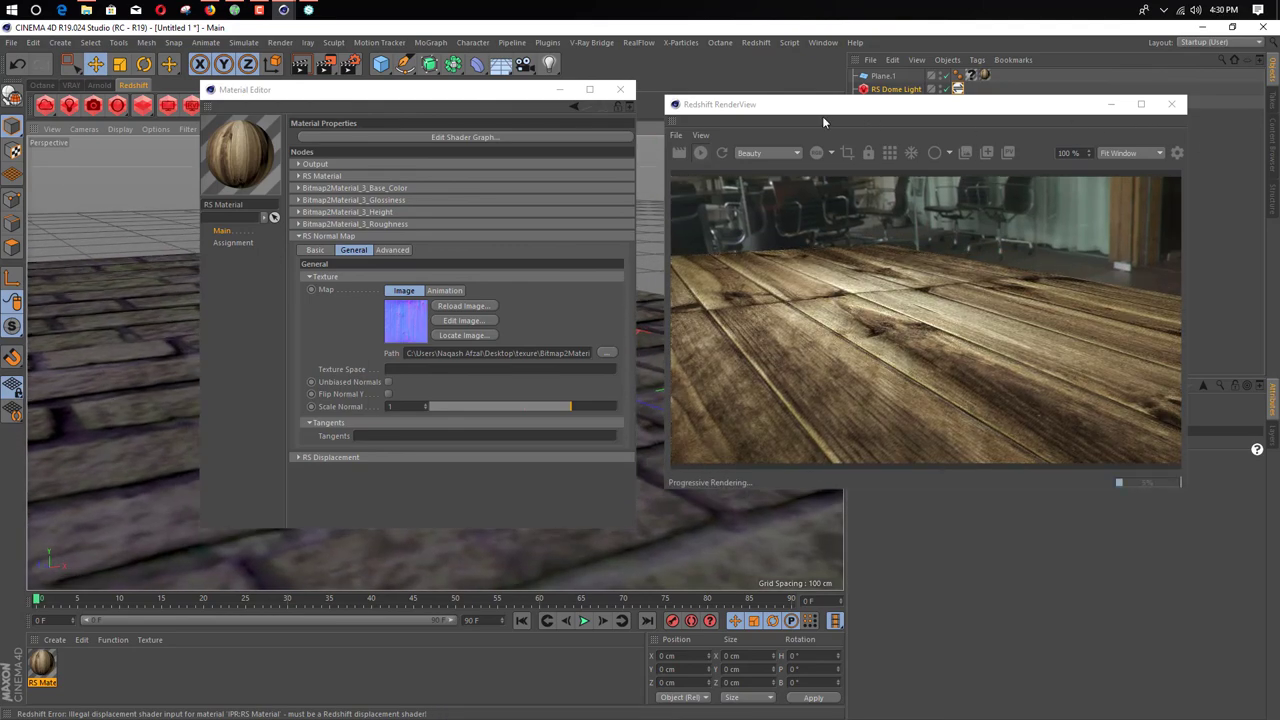
left_click(620, 89)
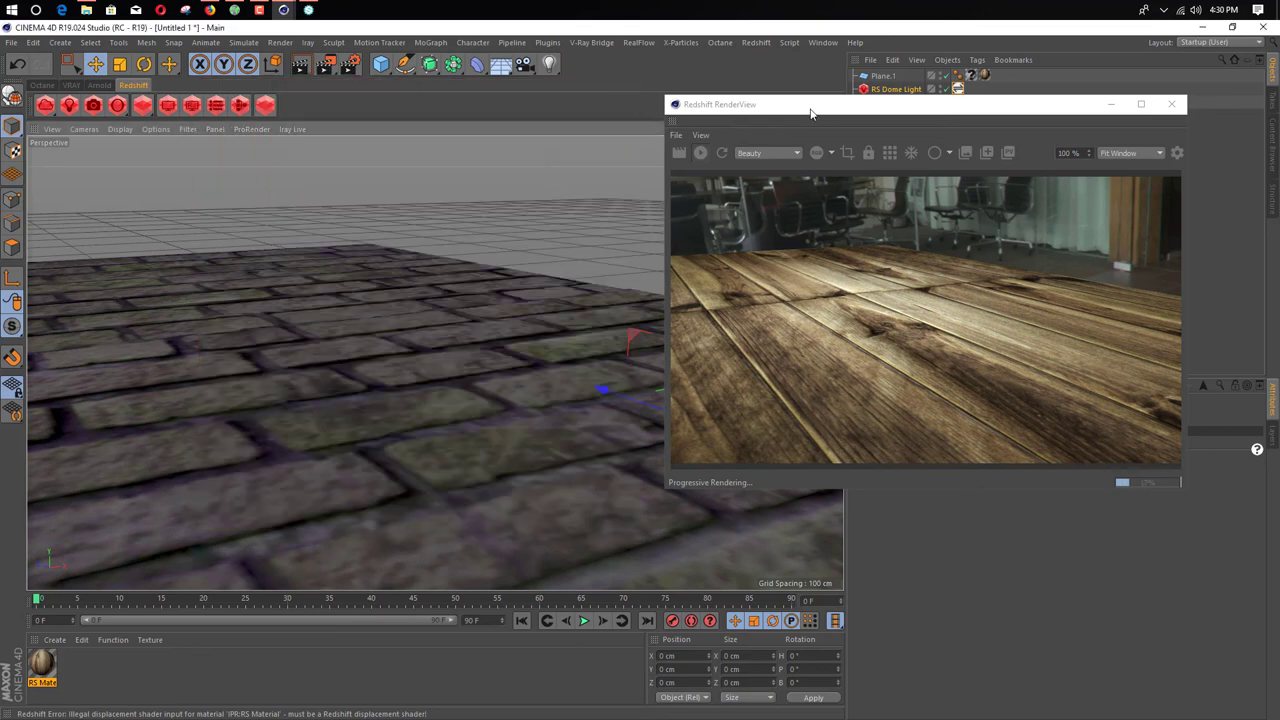
left_click_drag(776, 115, 375, 112)
left_click(766, 110)
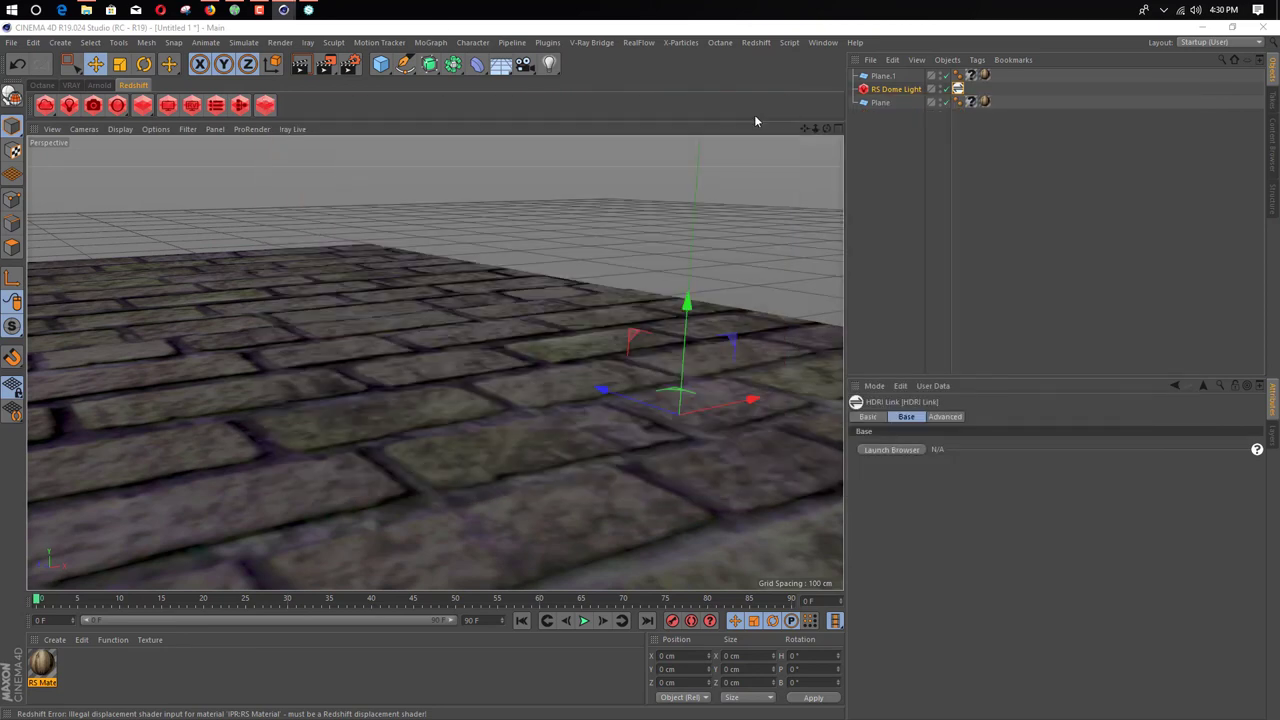
left_click(260, 9)
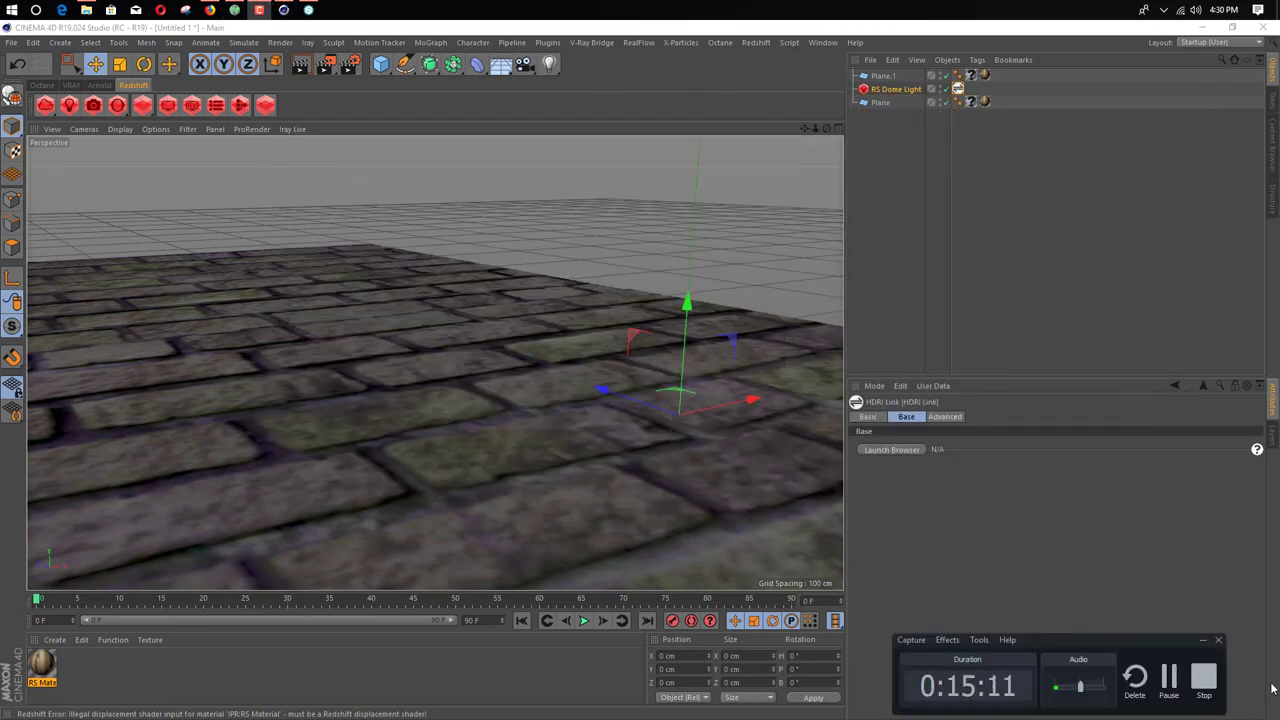